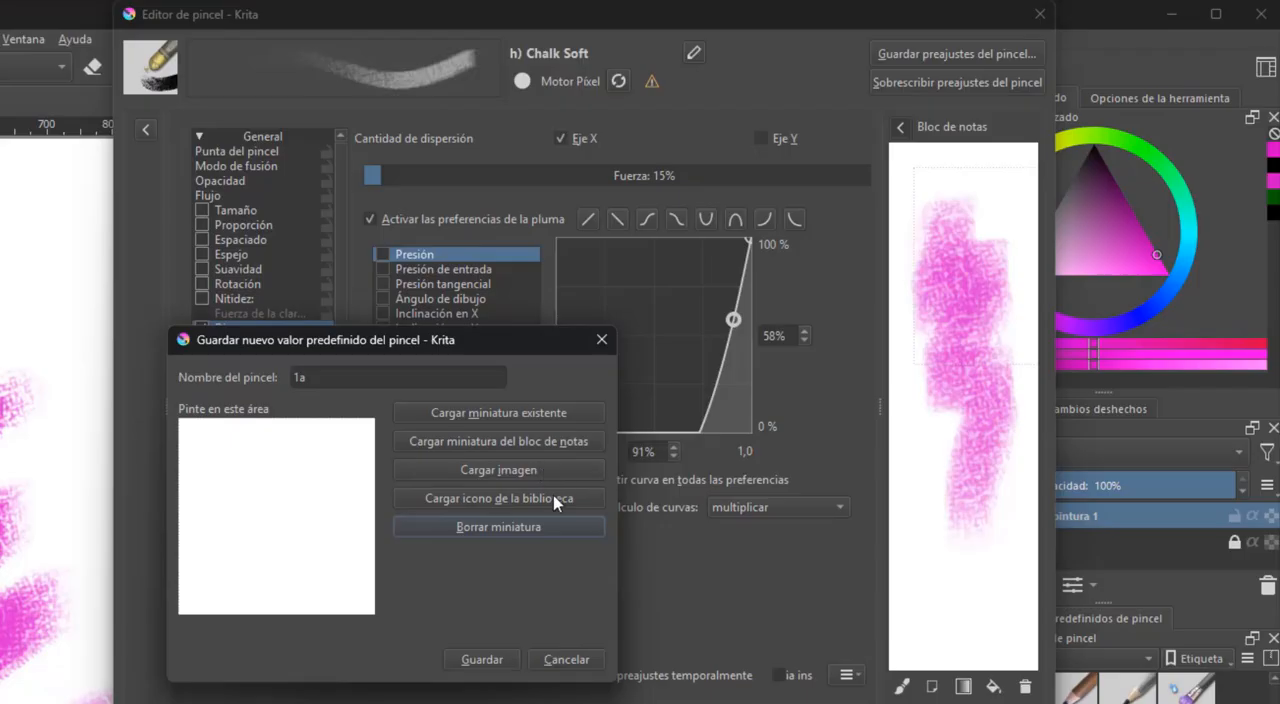
left_click(517, 497)
left_click(537, 380)
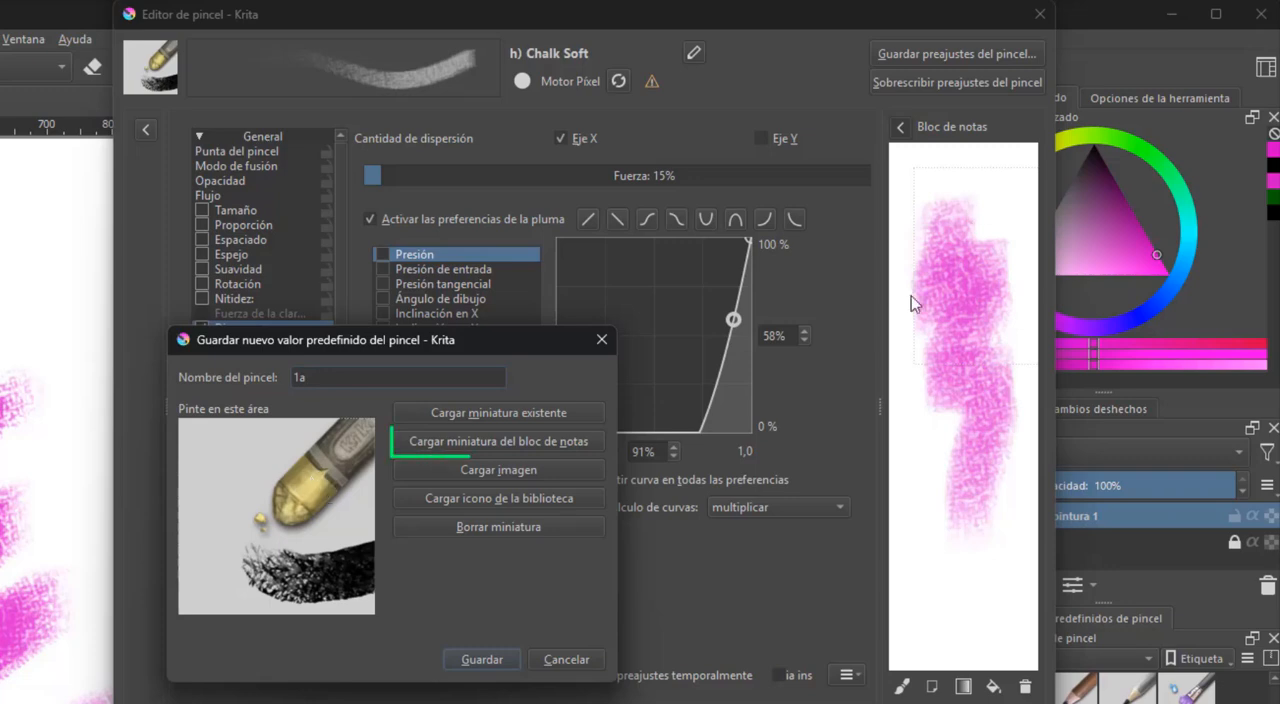
Load the scratchpad drawing as the thumbnail for the new brush preset 1a
left_click(553, 443)
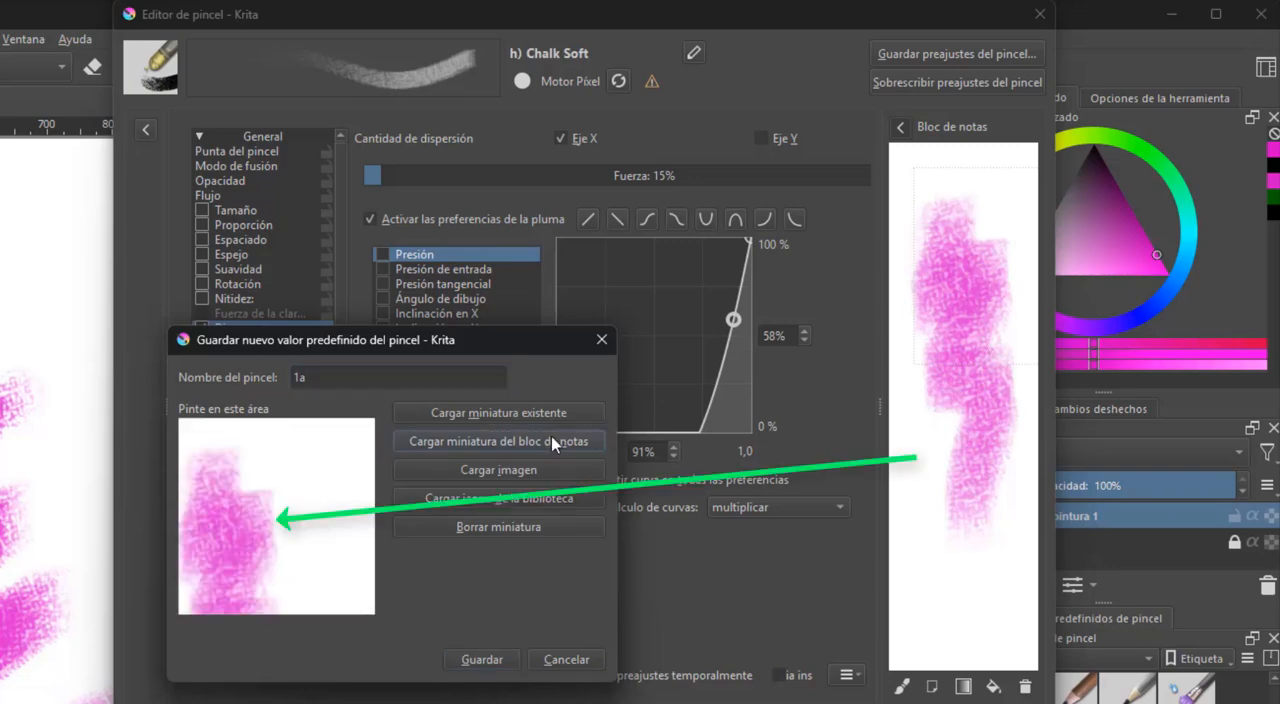
left_click_drag(260, 511, 360, 570)
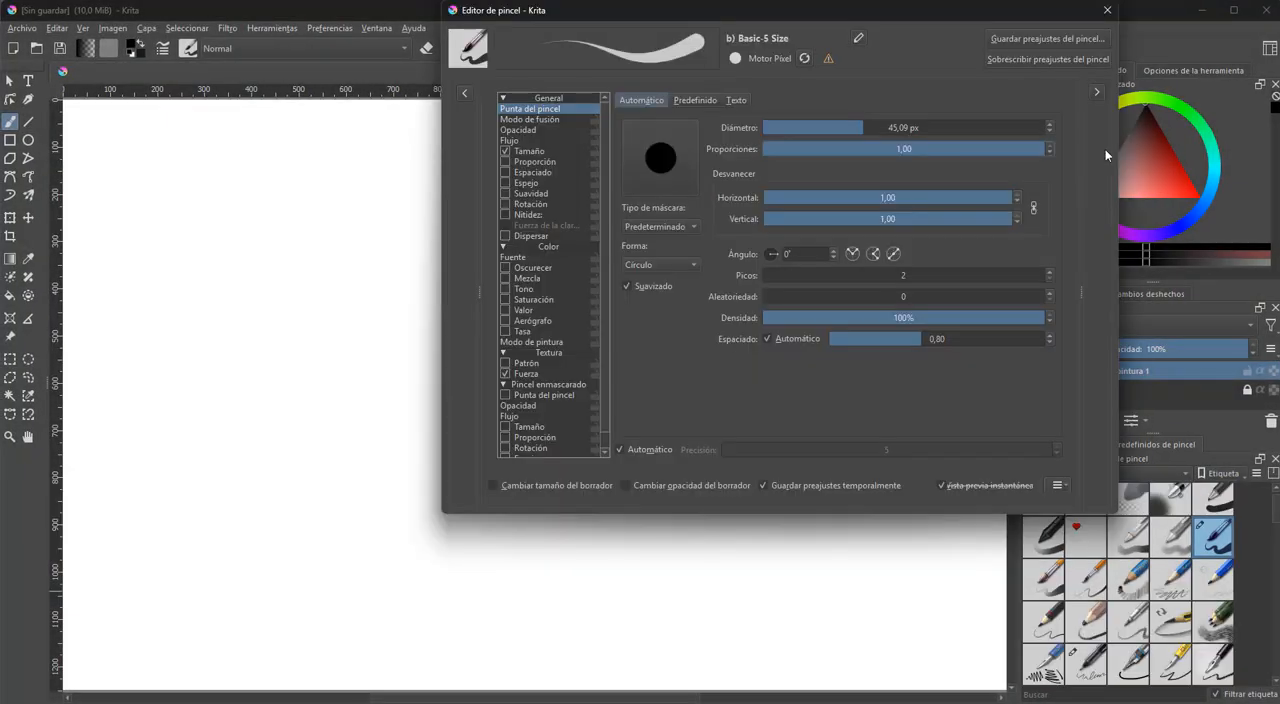
Set the Basic-5 Size brush tip shape to Cuadrado and paint test strokes on the canvas
left_click(662, 264)
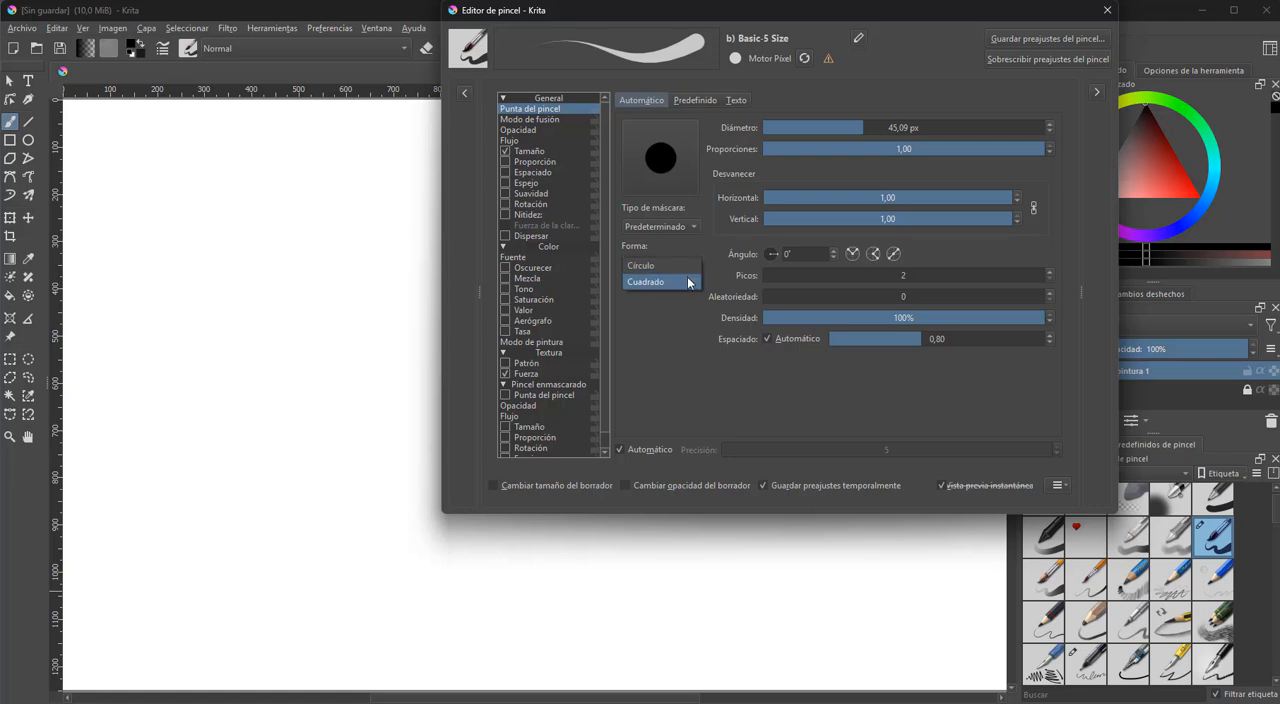
left_click(650, 283)
left_click_drag(189, 305, 290, 443)
left_click_drag(254, 531, 457, 586)
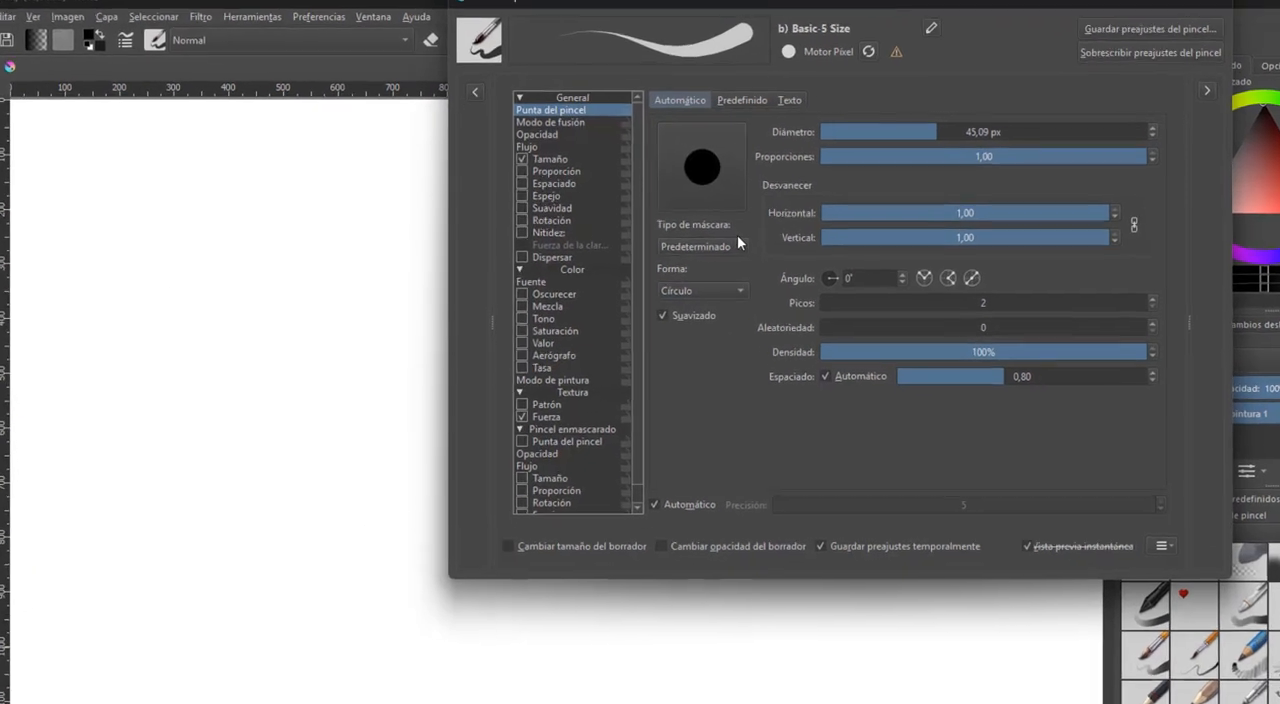
Set the brush tip's mask type to Suave with a larger diameter and paint test strokes on the canvas
left_click(767, 258)
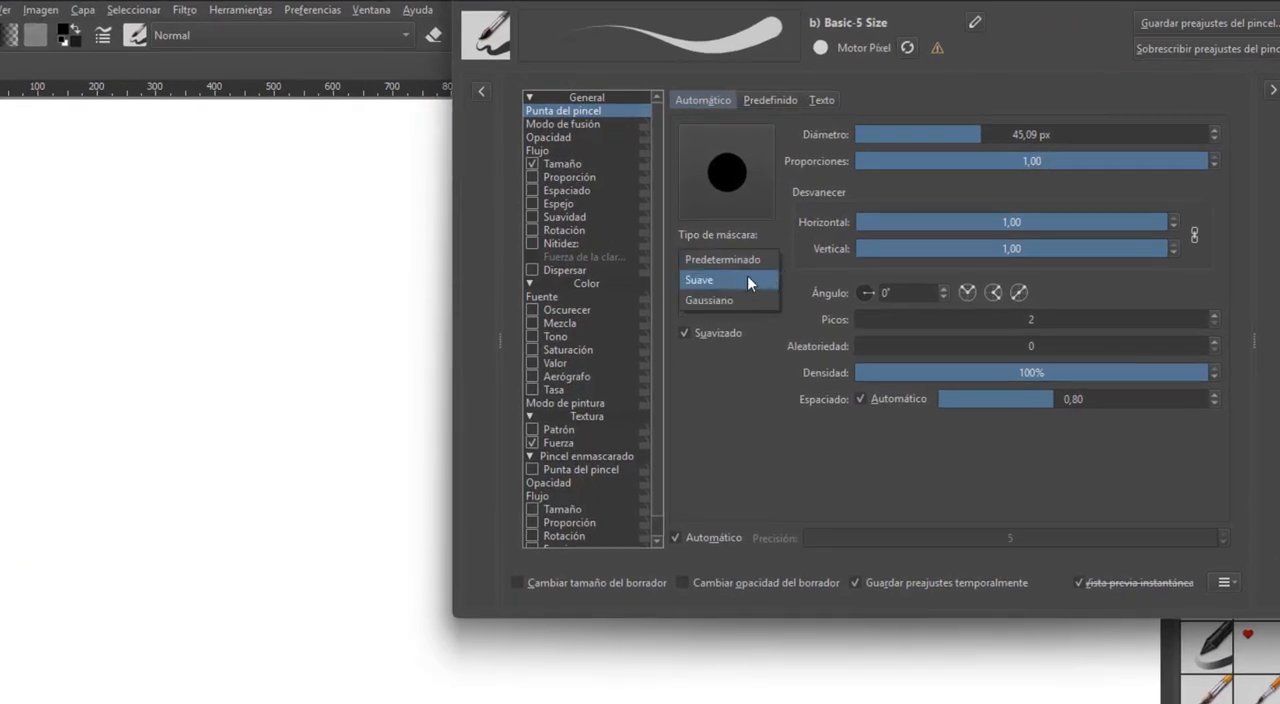
left_click(749, 276)
mouse_move(315, 252)
left_mouse_down()
mouse_move(276, 302)
mouse_move(335, 440)
mouse_move(215, 655)
left_mouse_up()
left_click_drag(995, 134, 1137, 130)
mouse_move(337, 196)
left_mouse_down()
mouse_move(243, 420)
mouse_move(694, 540)
mouse_move(700, 586)
left_mouse_up()
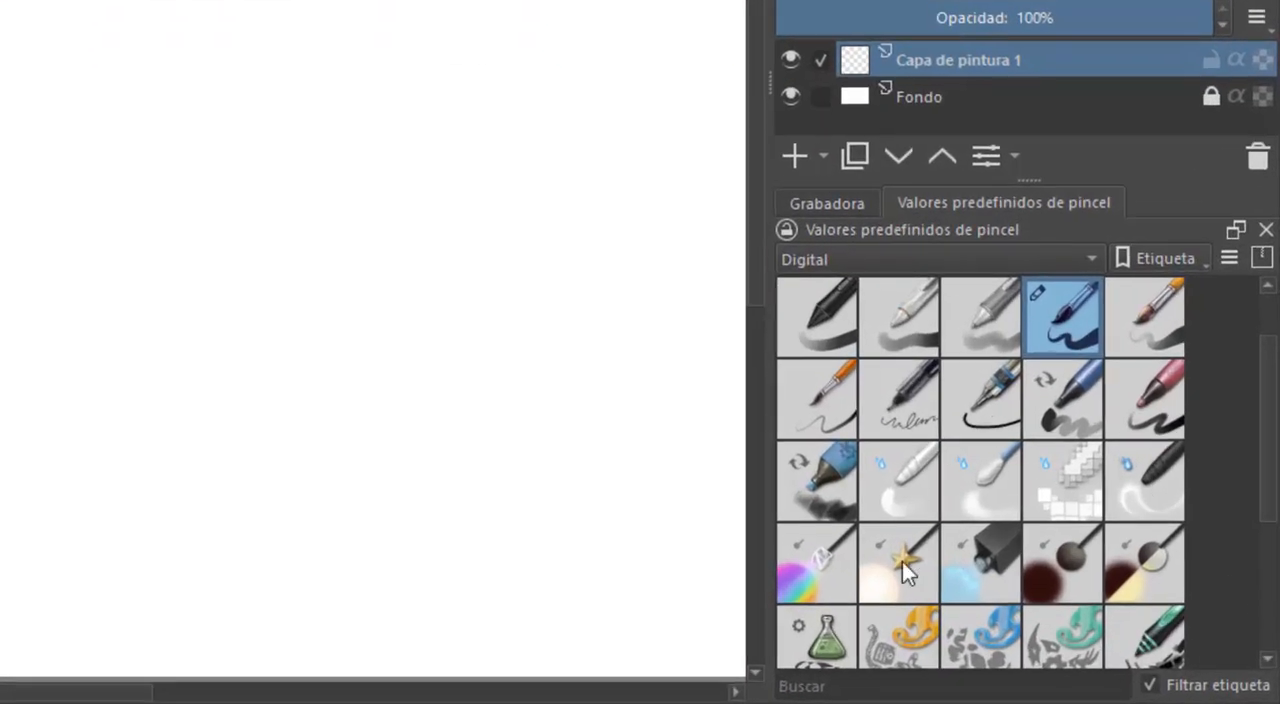
Browse the brush presets tagged Texturas and the complete preset list under Todas
left_click(1092, 259)
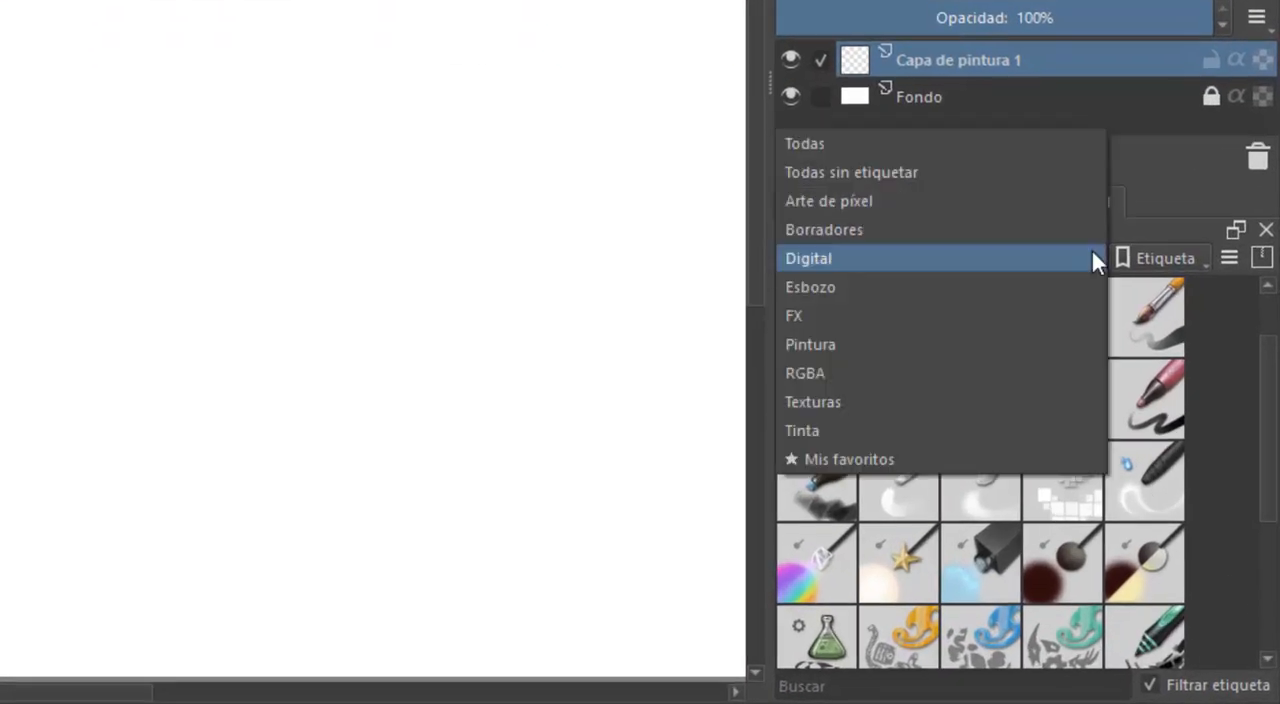
left_click(1093, 401)
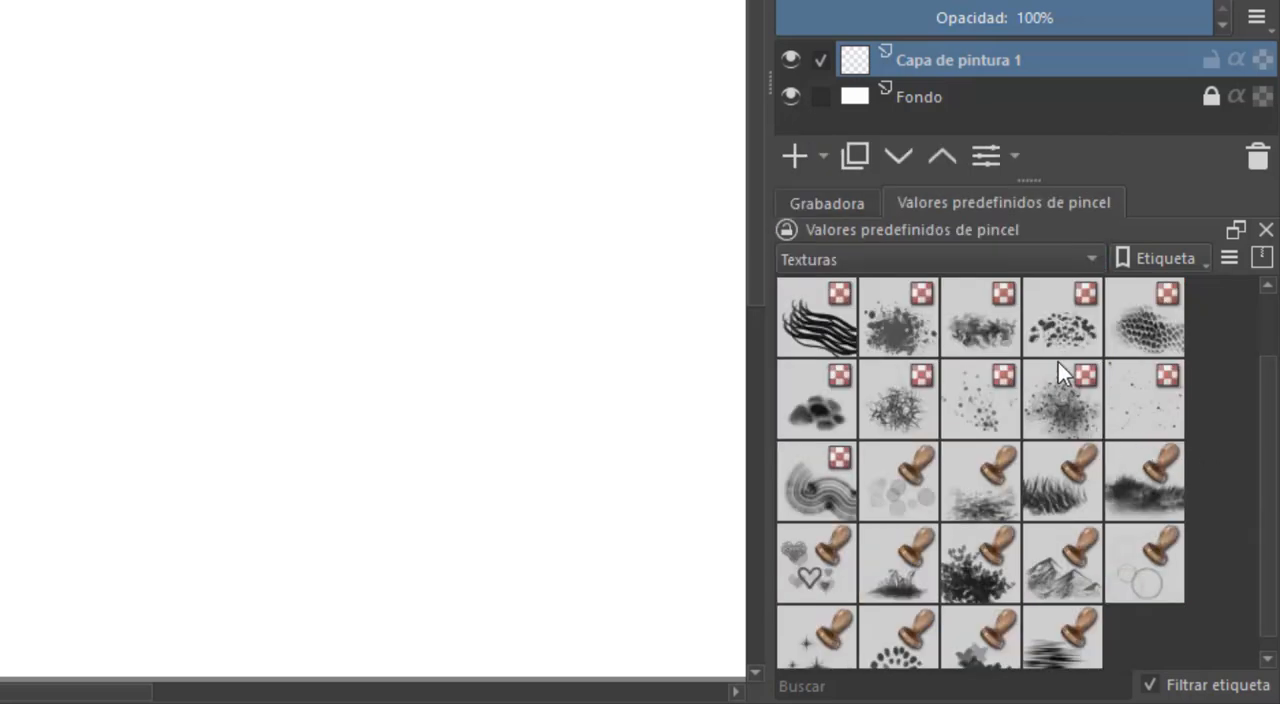
left_click(1068, 259)
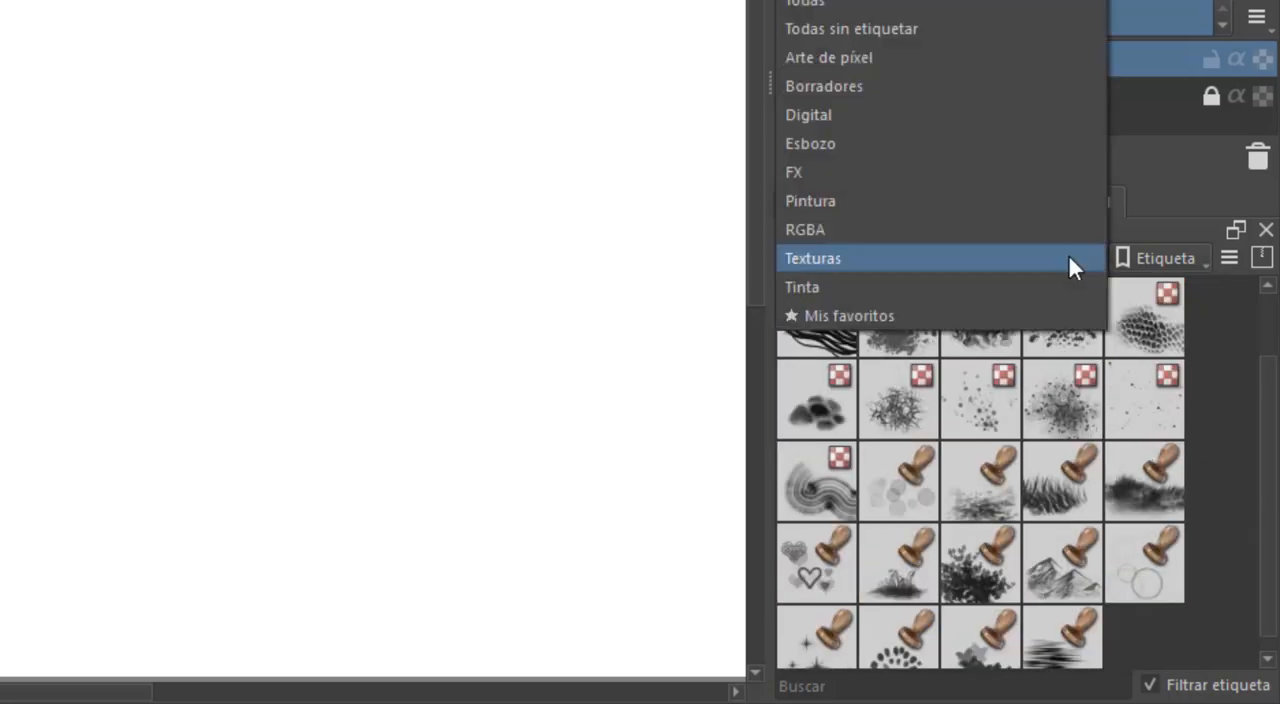
left_click(1028, 3)
mouse_move(1269, 332)
left_mouse_down()
mouse_move(1270, 579)
mouse_move(1270, 479)
mouse_move(1270, 566)
left_mouse_up()
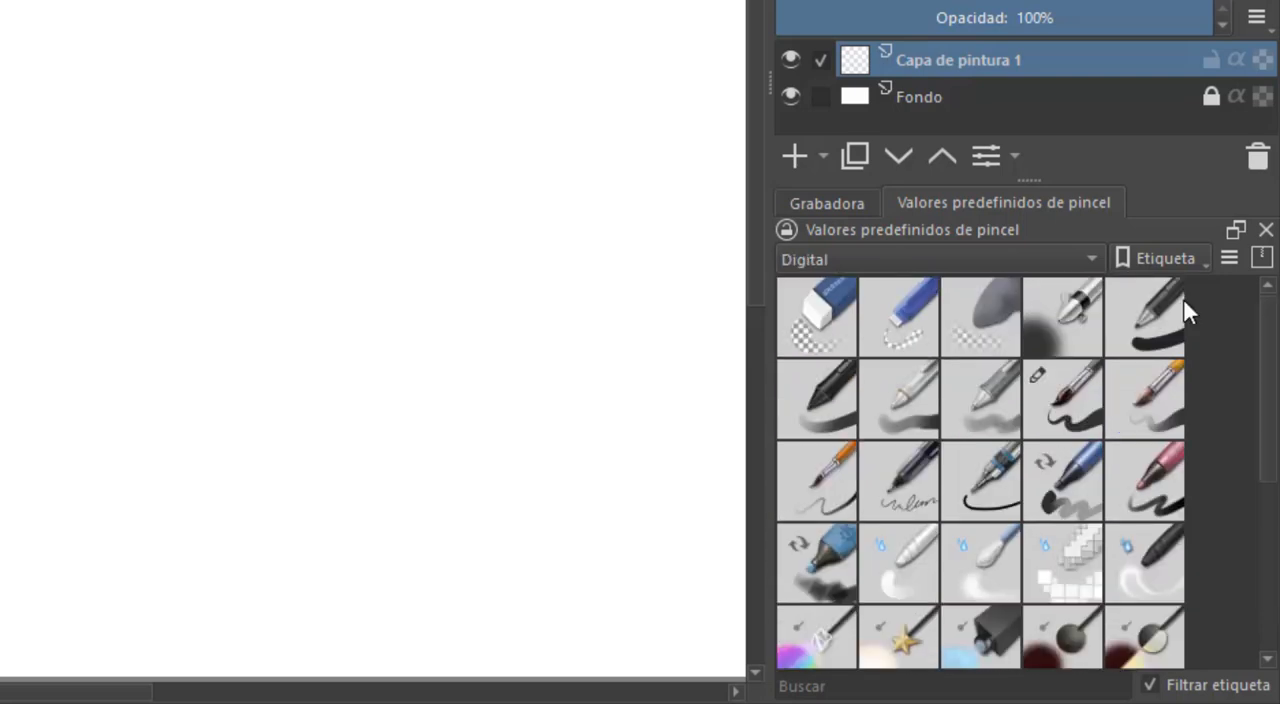
Examine the preset tag options for creating, renaming and deleting a tag
left_click(1181, 254)
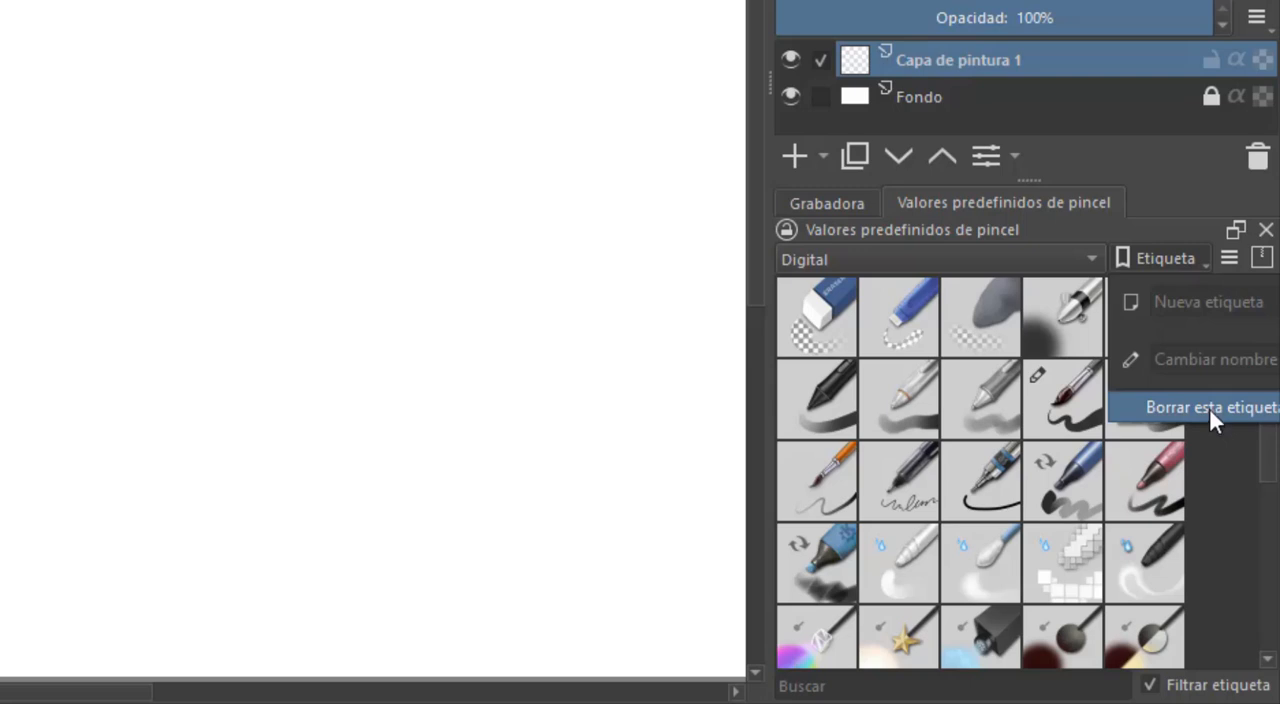
left_click(1215, 362)
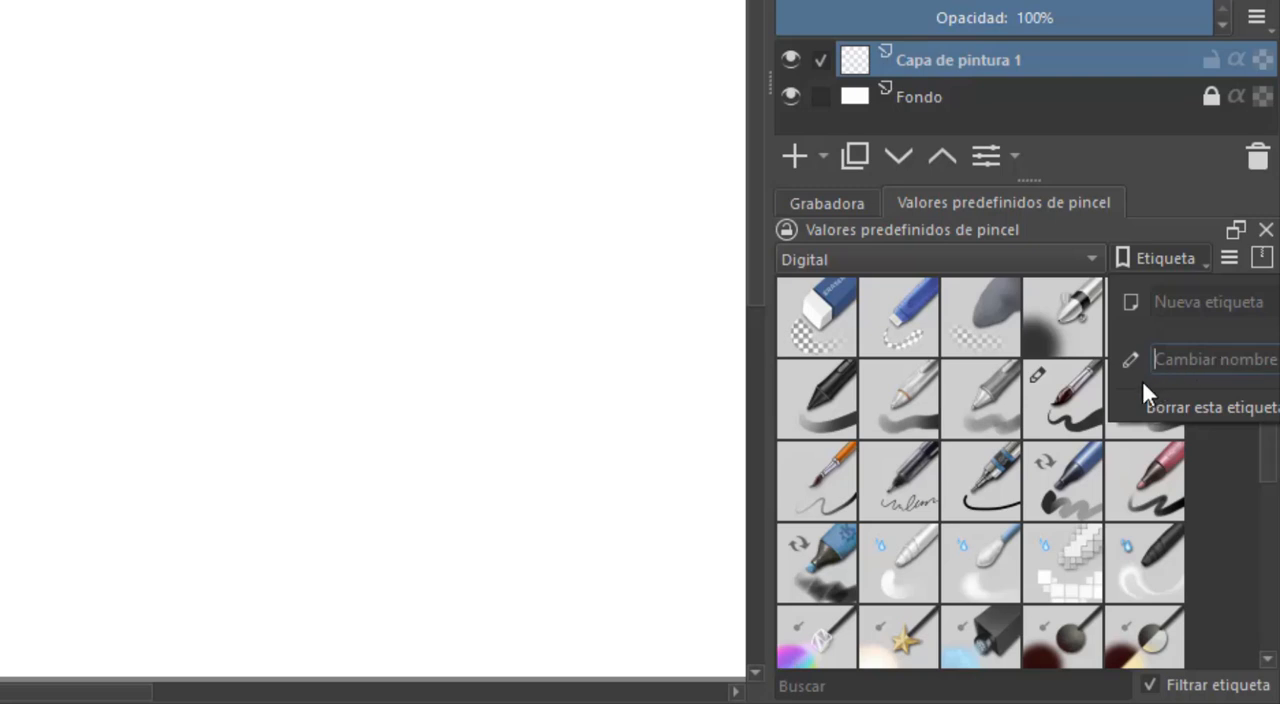
left_click(1069, 262)
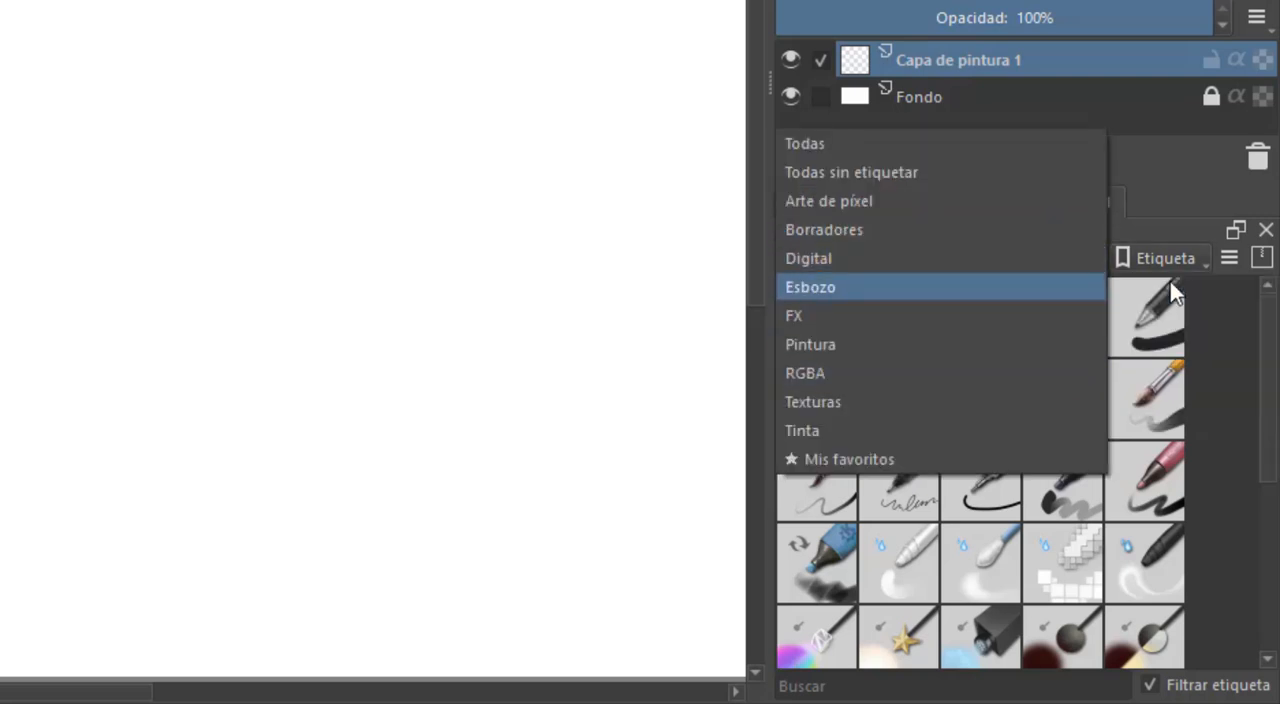
left_click(1200, 258)
left_click(1200, 258)
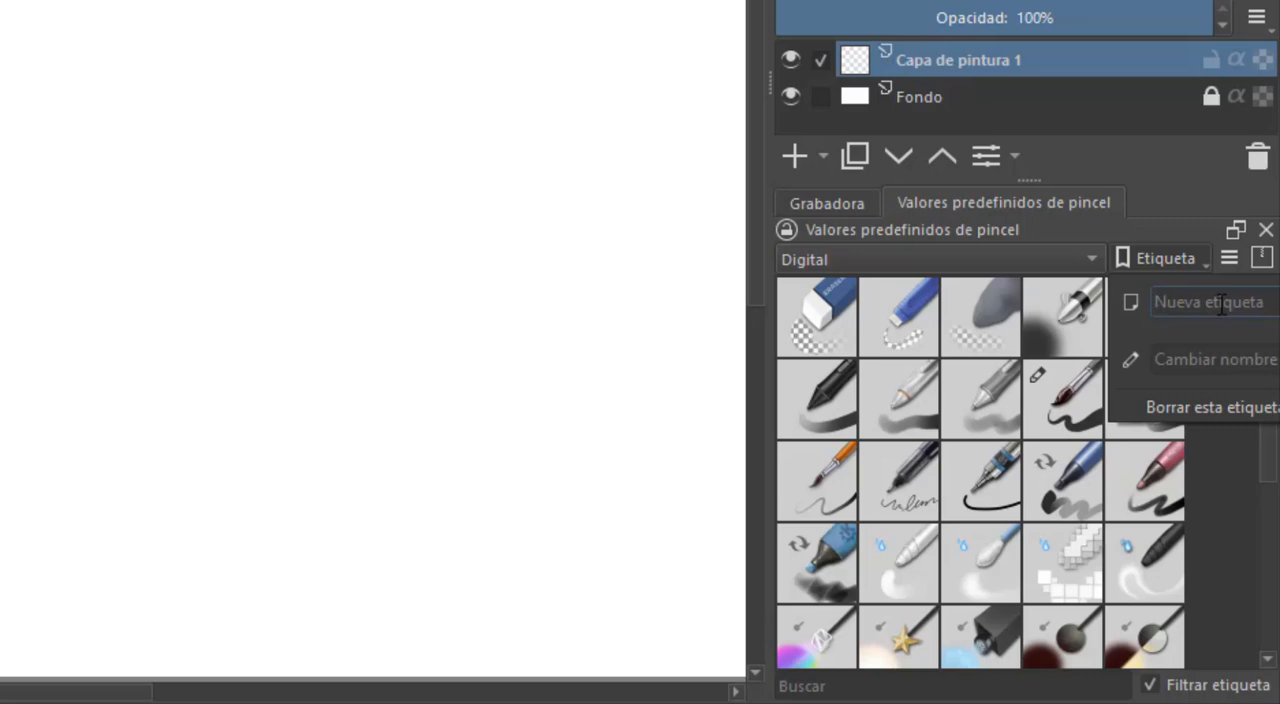
left_click(1276, 443)
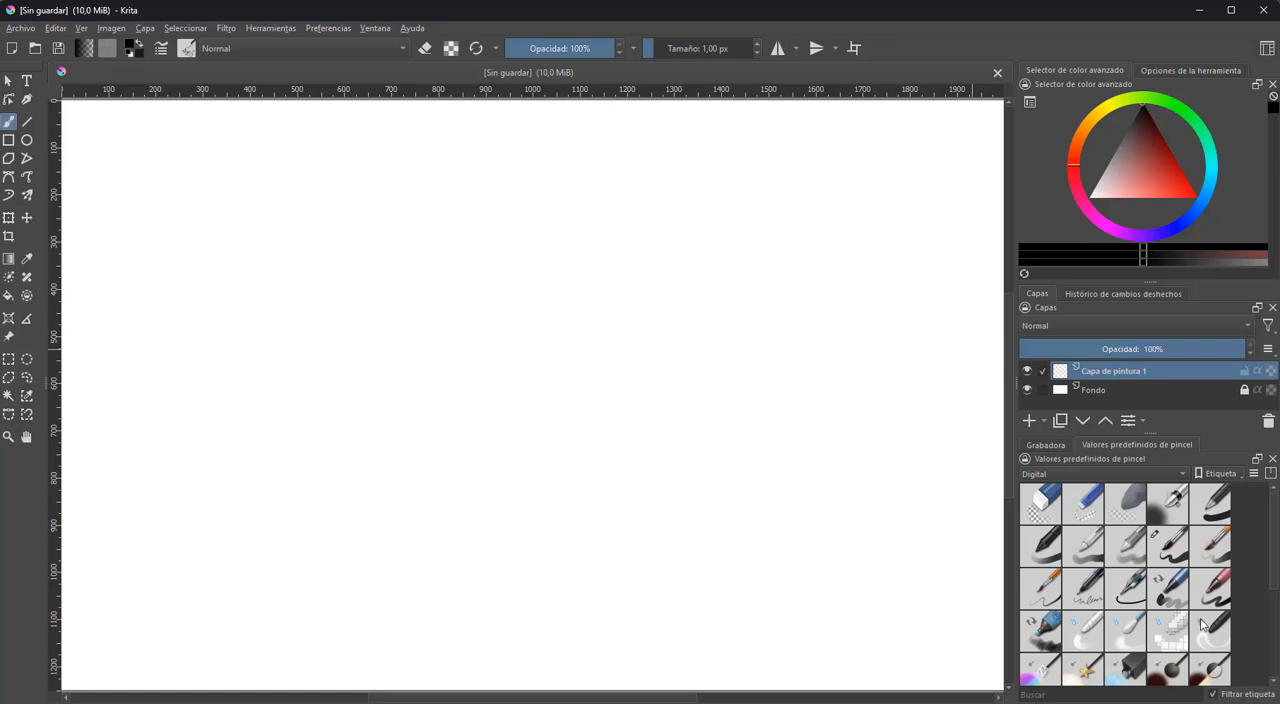
Open the brush editor and move its window clear of the brush presets
mouse_move(1203, 626)
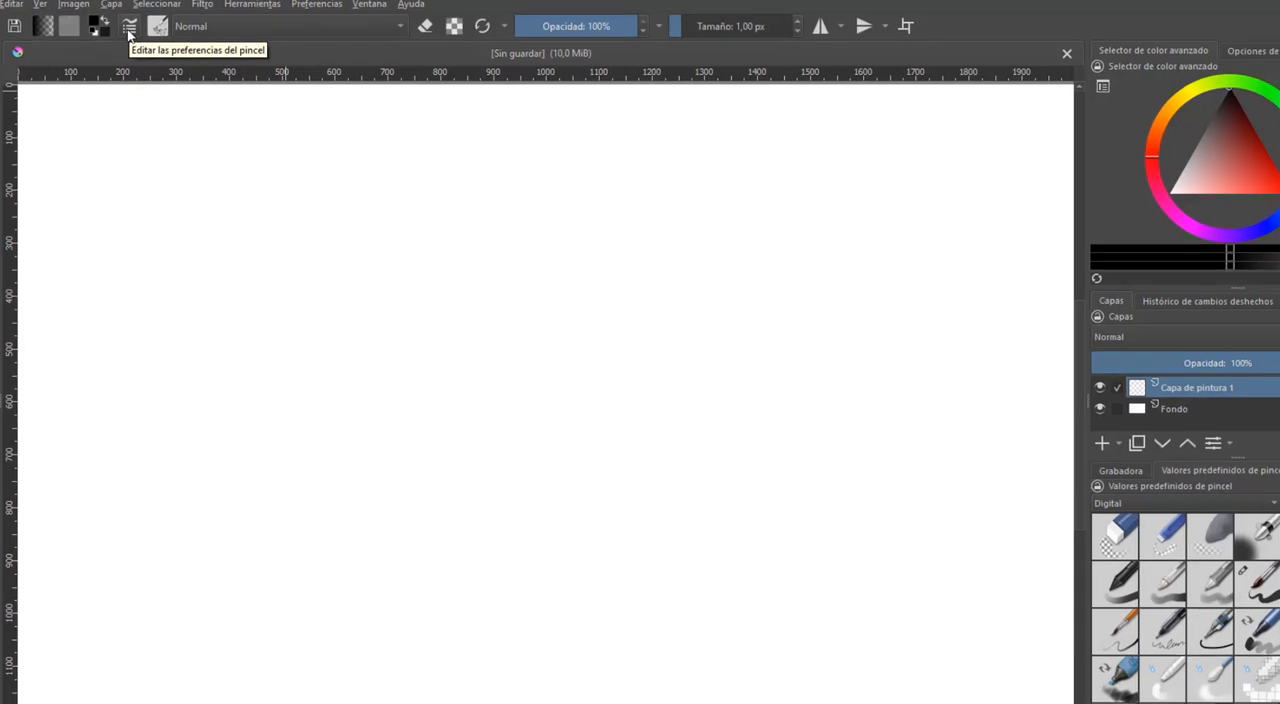
left_click(129, 28)
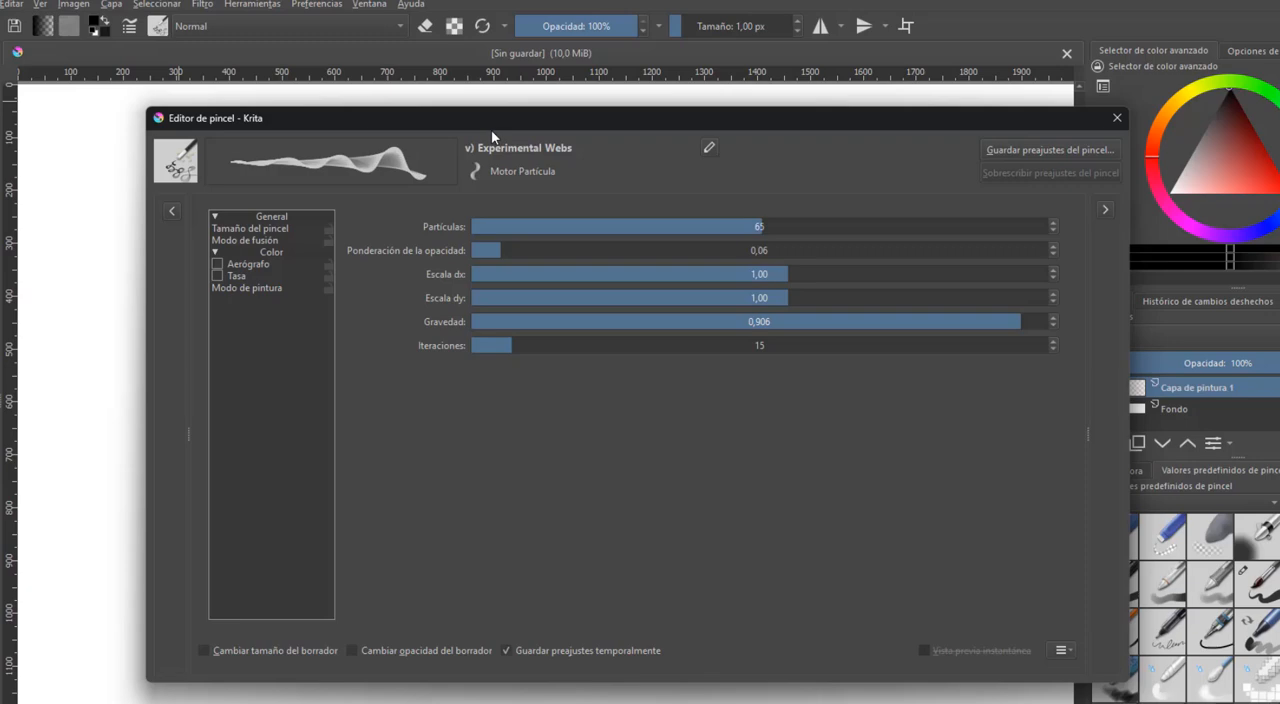
left_click_drag(491, 125, 422, 111)
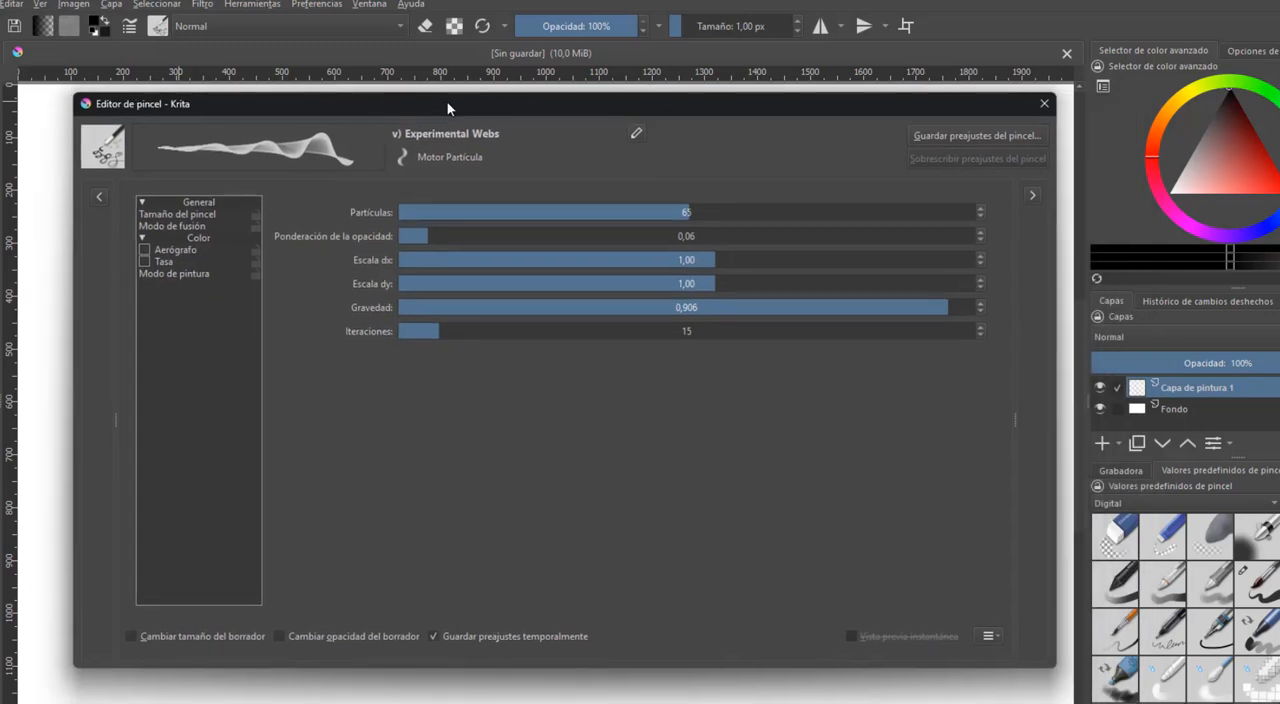
Filter the brush presets by the Texturas tag and select a 120 px texture brush
left_click(1272, 503)
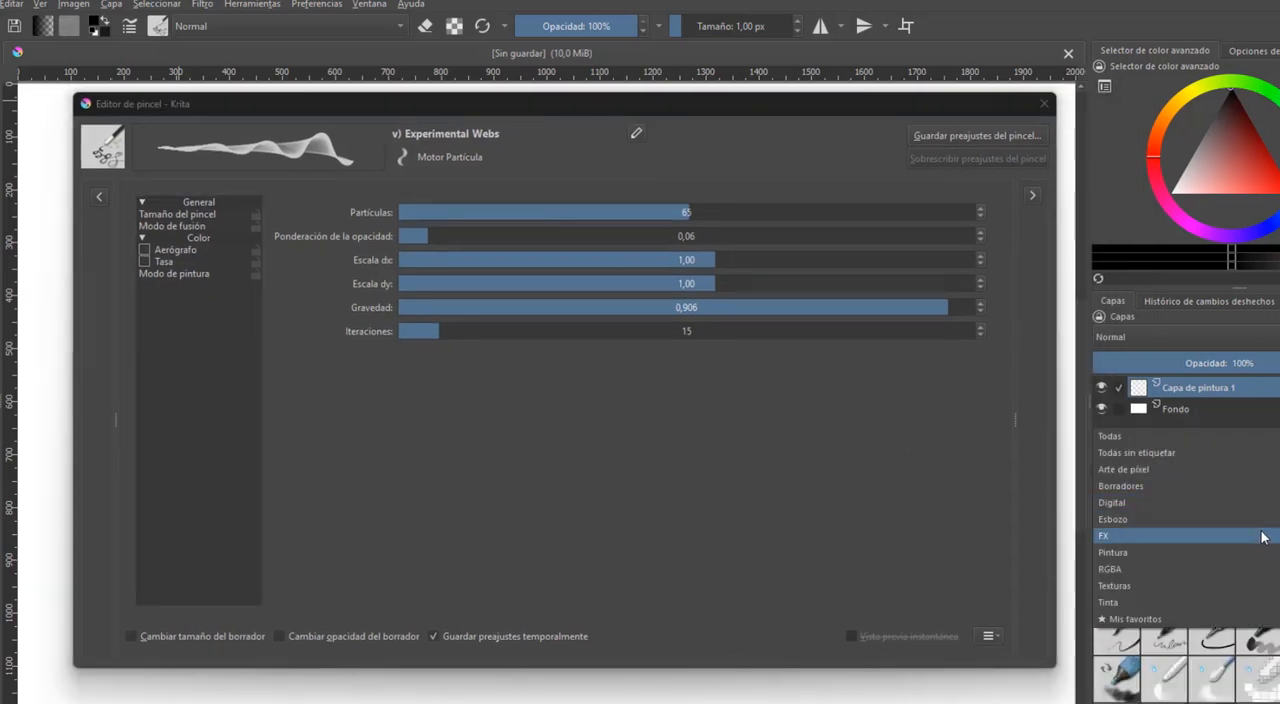
left_click(1274, 586)
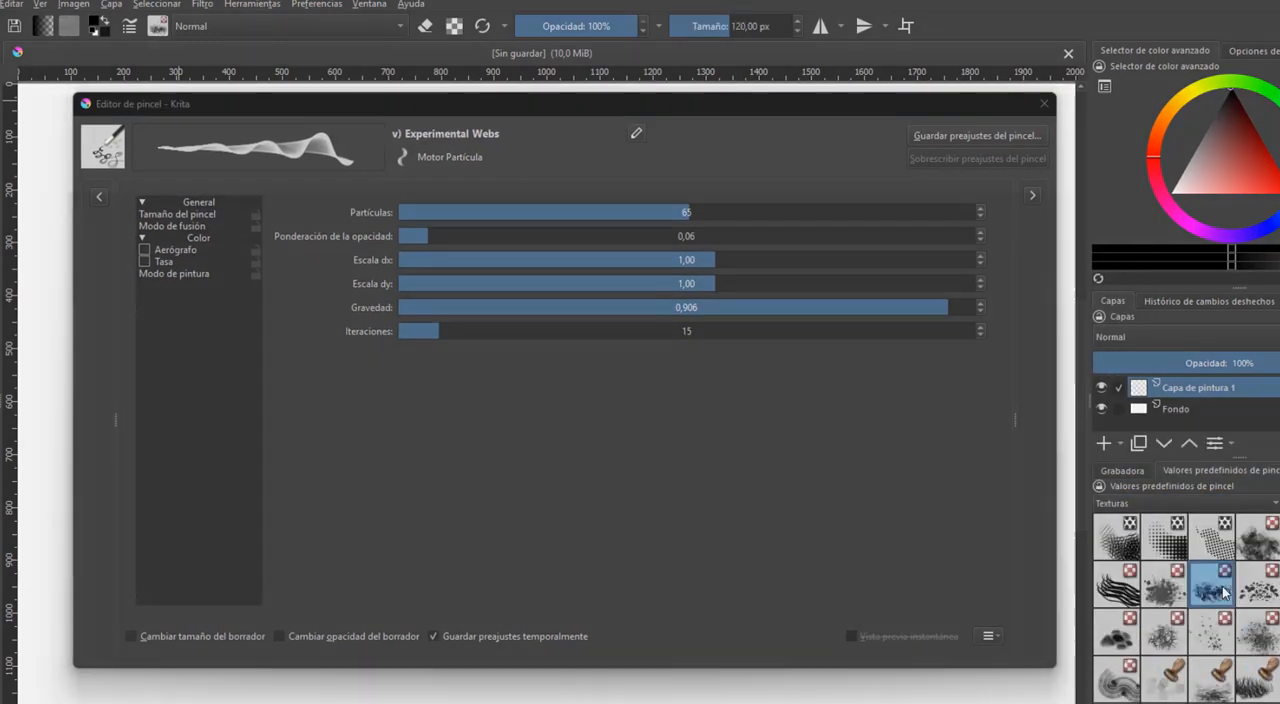
left_click(1212, 578)
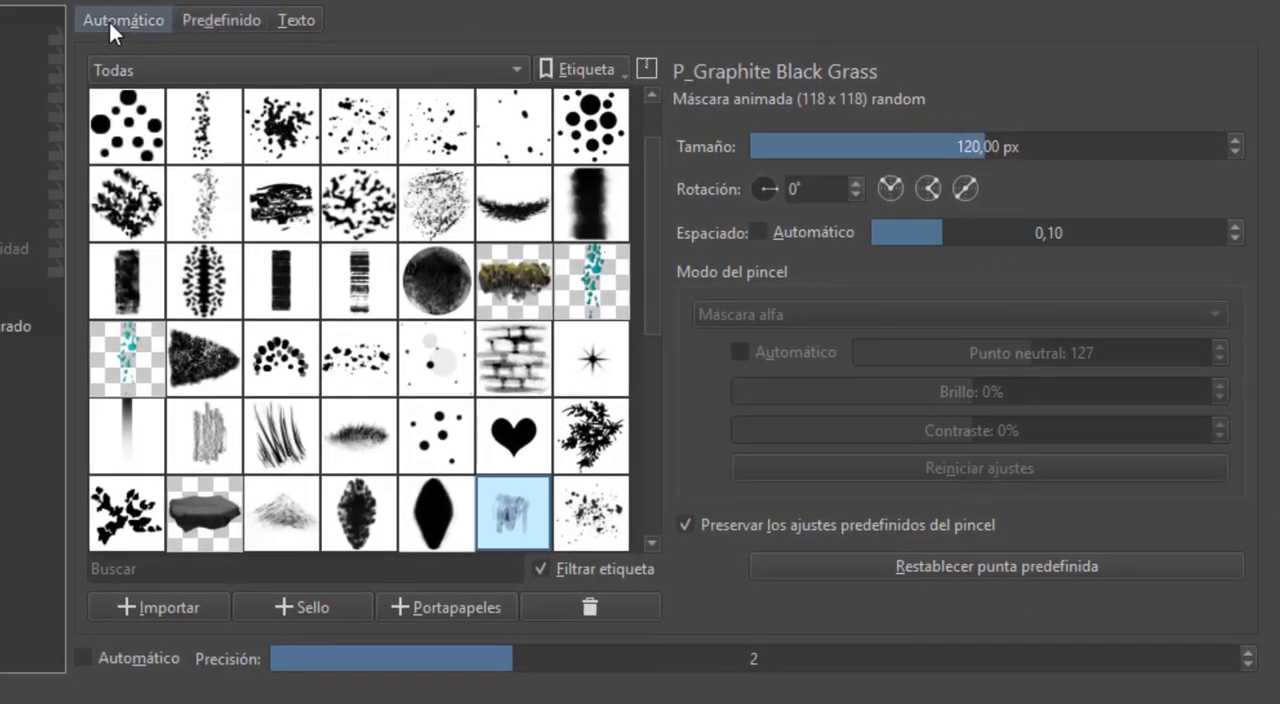
Compare the automatic and predefined brush tip settings of the texture brush
left_click(110, 24)
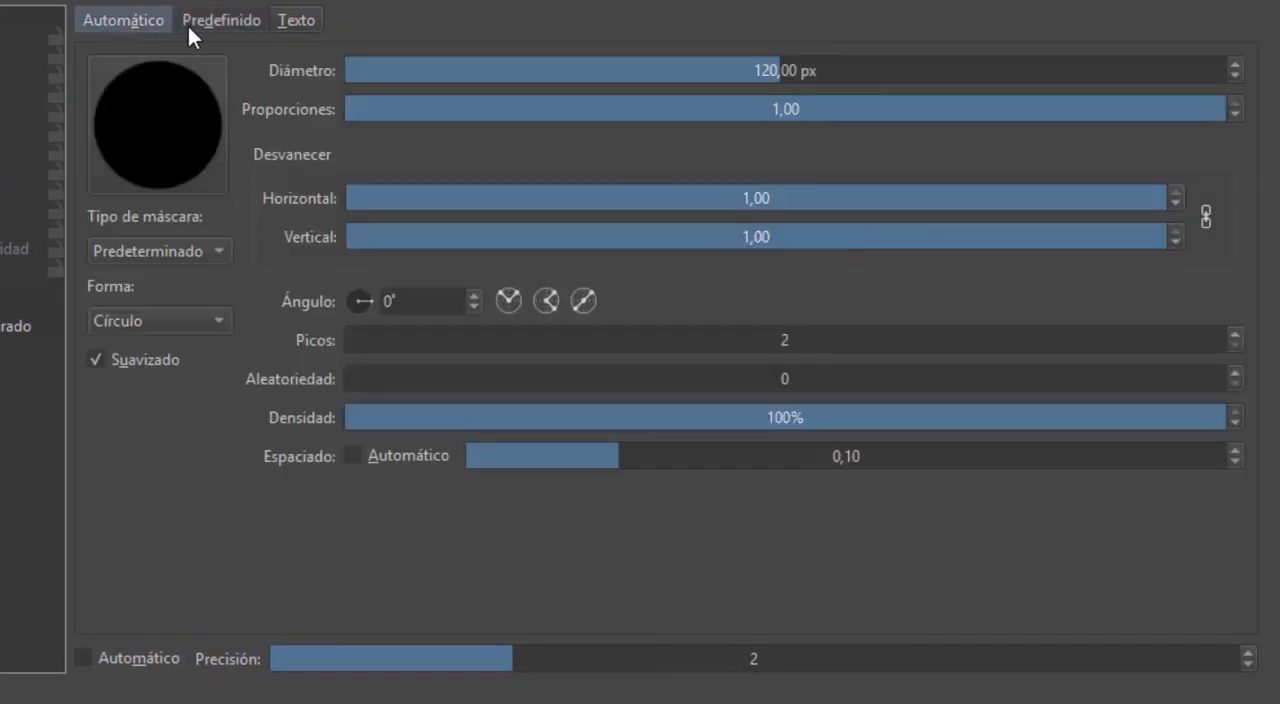
left_click(196, 24)
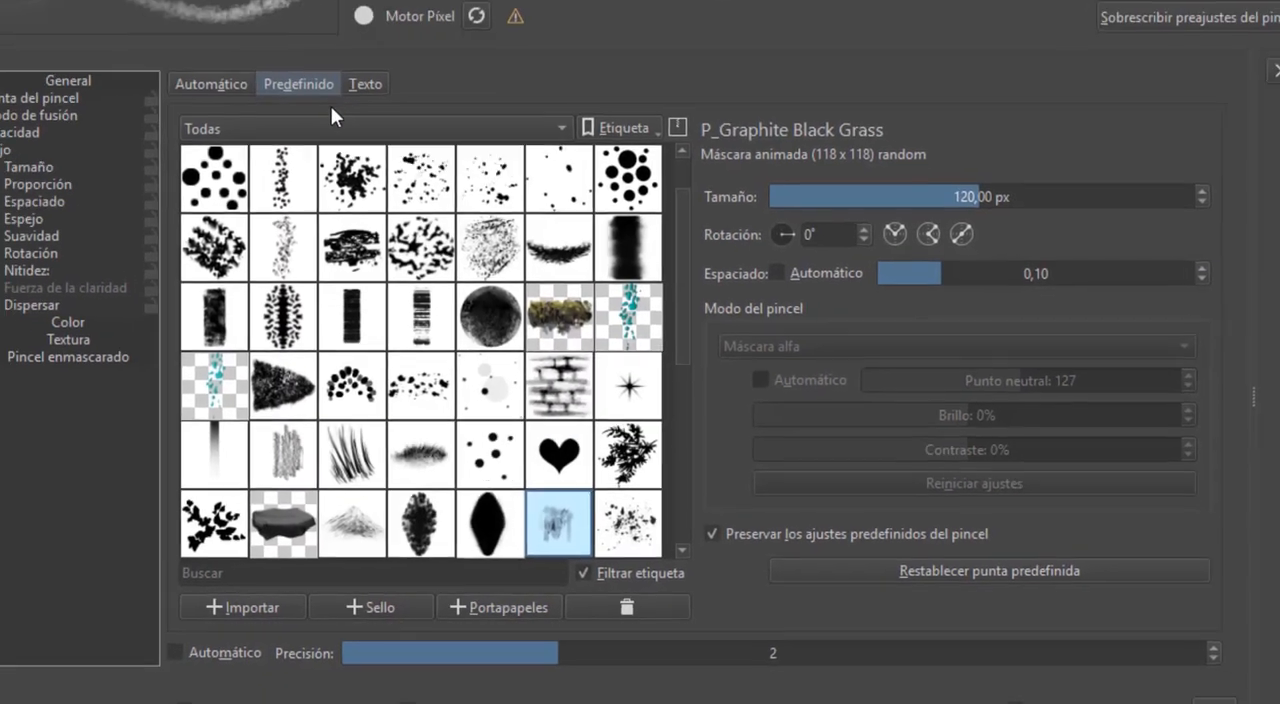
left_click(124, 20)
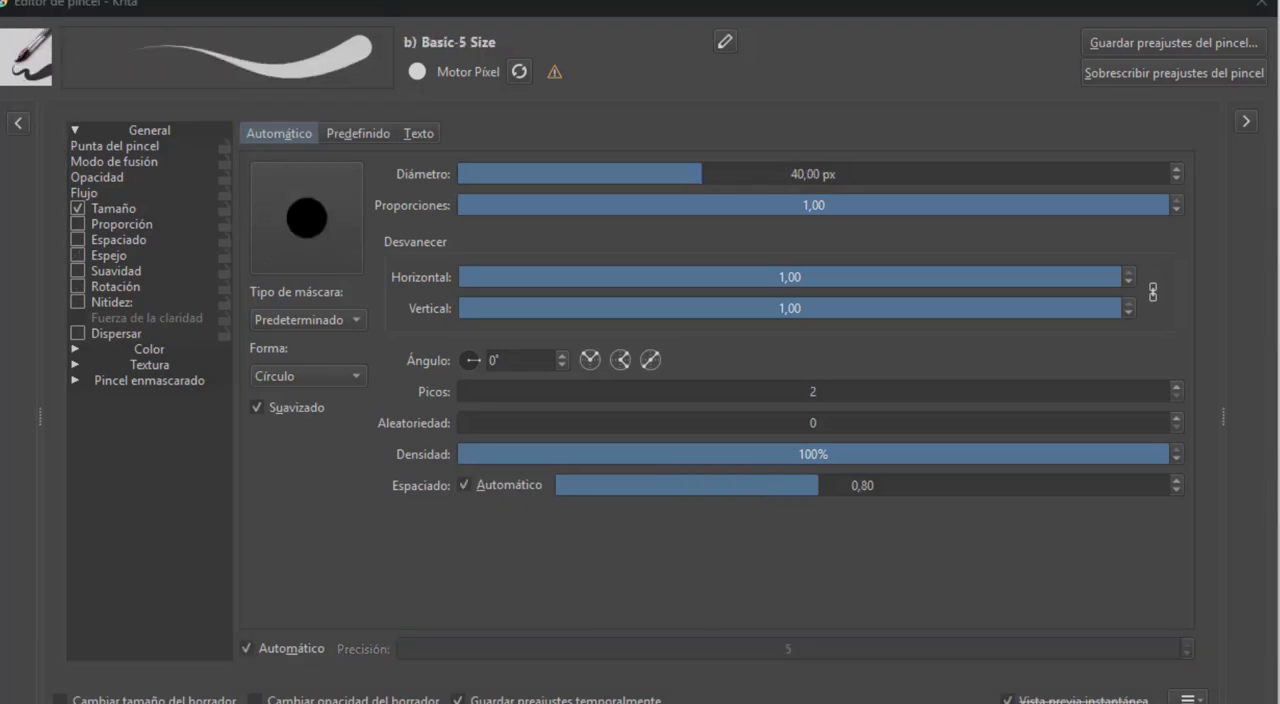
Review the brush tip settings of Basic-5 Size and expand the preset list inside the brush editor
left_click(126, 147)
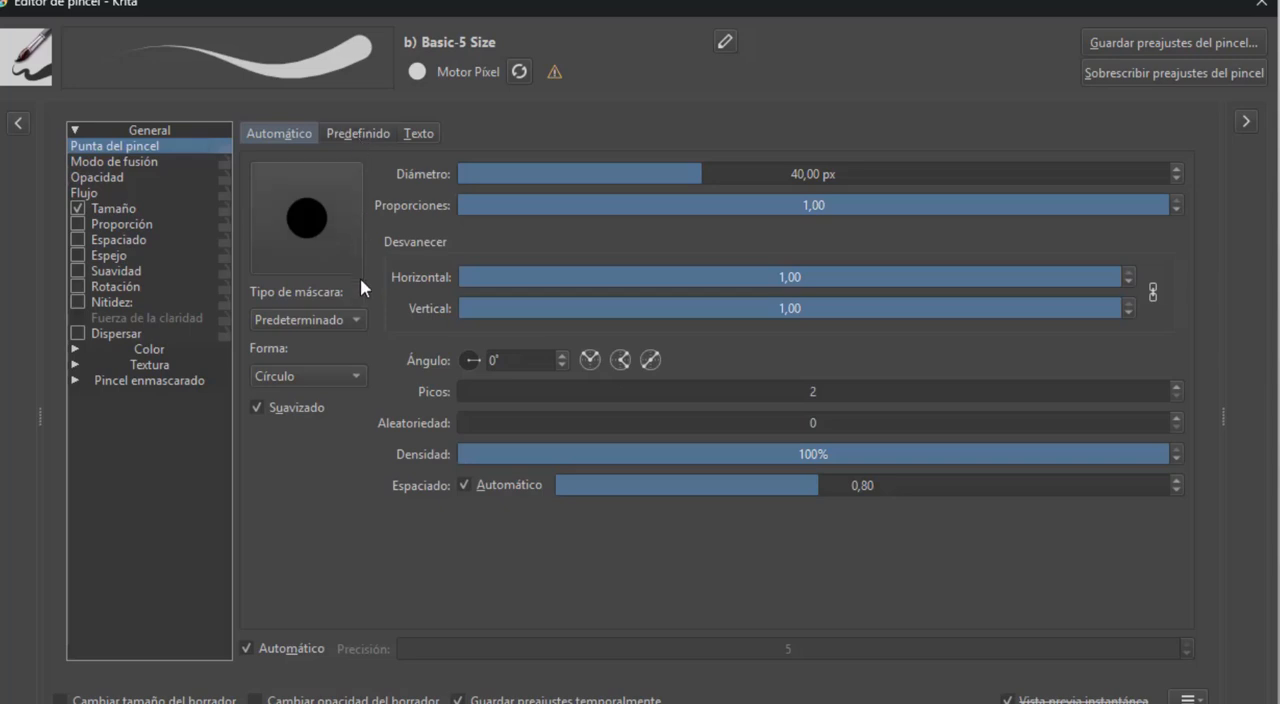
left_click(121, 176)
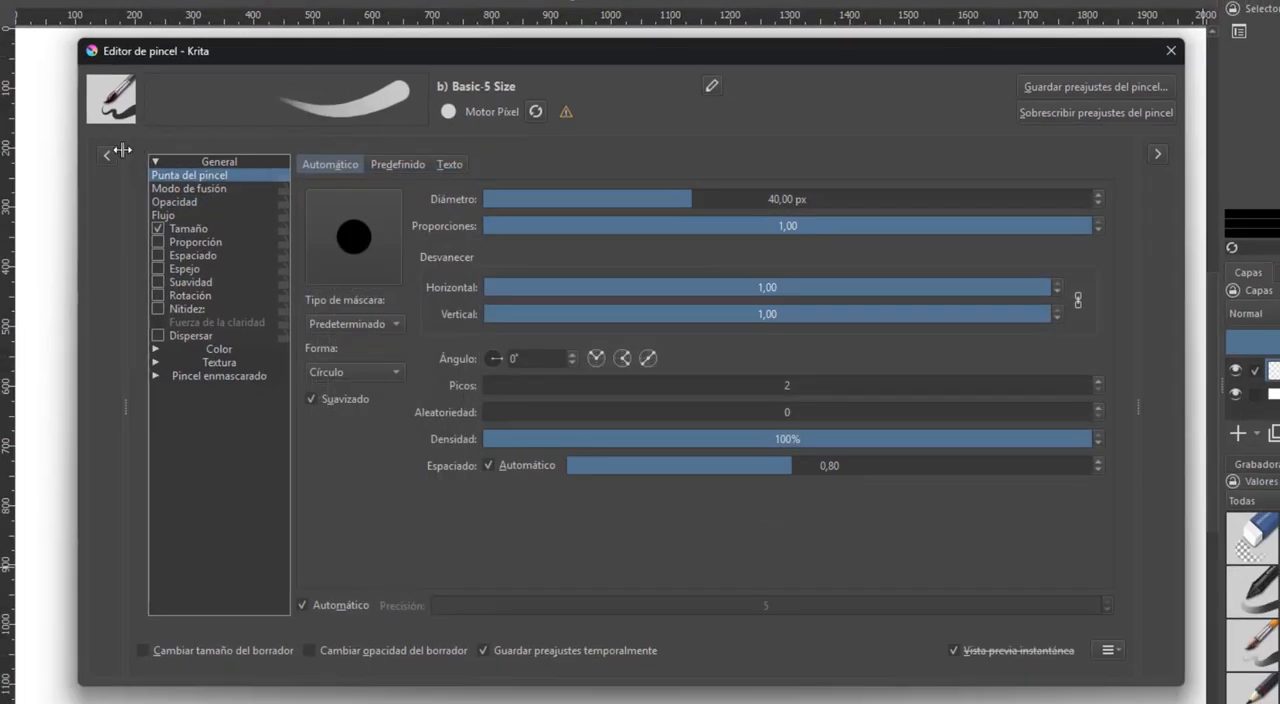
left_click(110, 156)
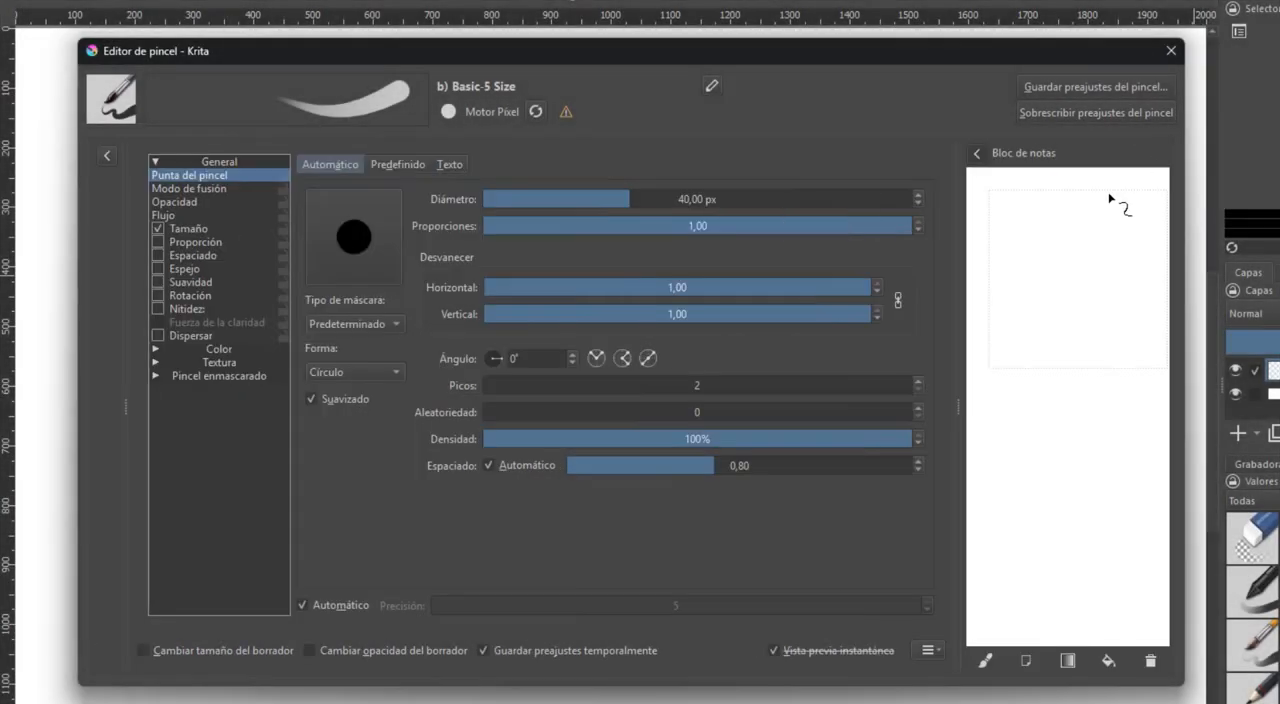
Set the brush diameter to 138.74 px, paint test strokes in the scratchpad and clear it
left_click_drag(1110, 198, 1042, 284)
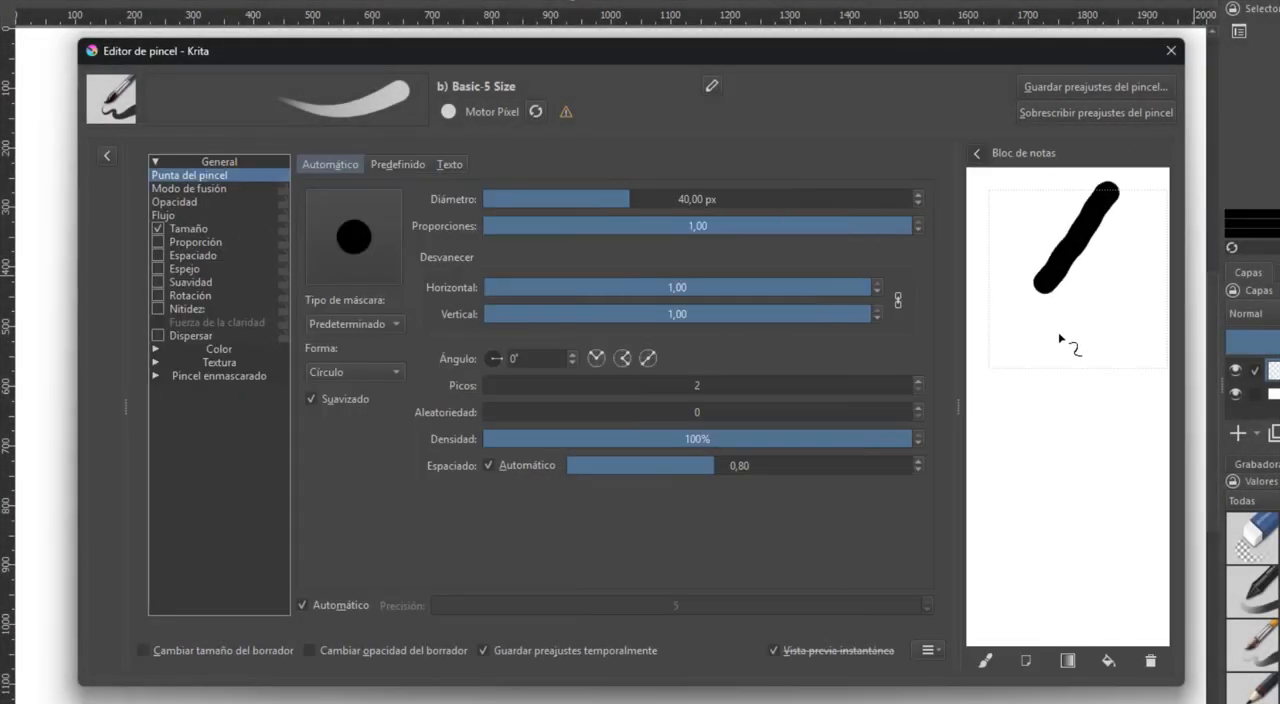
left_click_drag(718, 188, 663, 198)
mouse_move(1112, 294)
left_mouse_down()
mouse_move(1051, 404)
mouse_move(1062, 538)
left_mouse_up()
left_click(706, 199)
left_click(1151, 661)
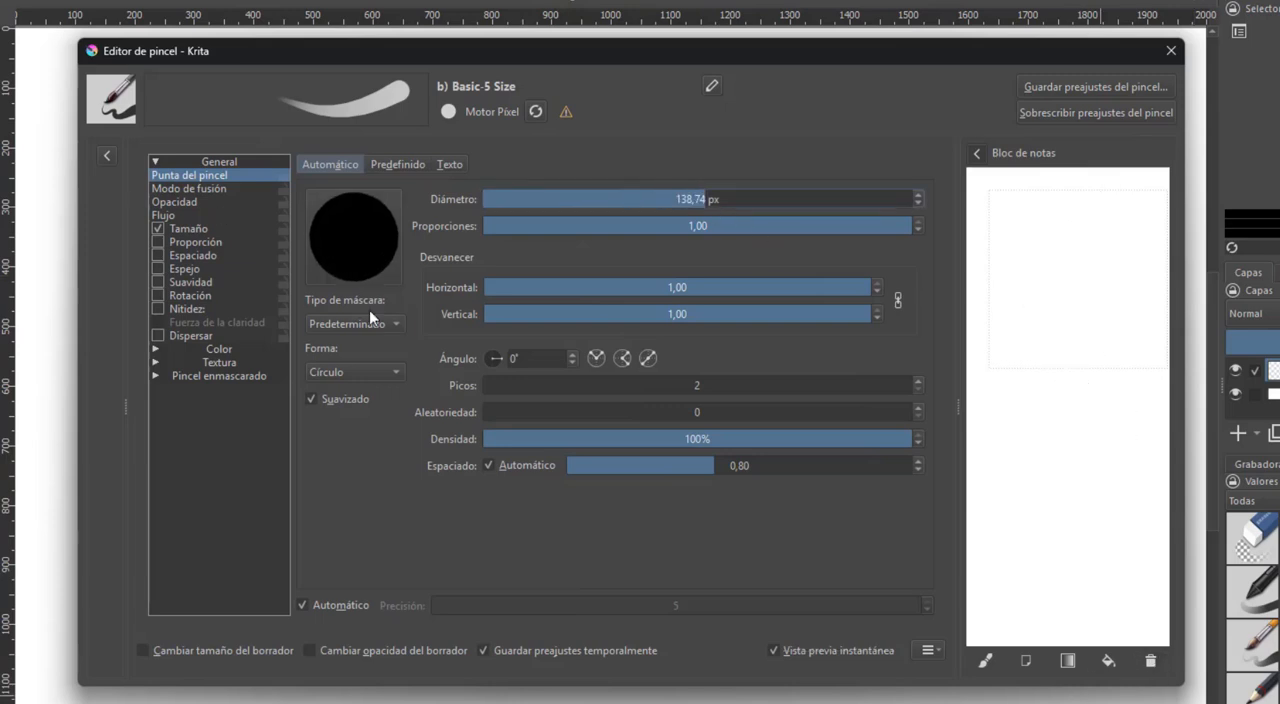
Set the brush tip's mask type to Suave and paint two diagonal test strokes in the scratchpad
left_click(360, 323)
left_click(352, 339)
left_click_drag(1092, 221, 1050, 335)
left_click_drag(1100, 365, 1045, 490)
Change the brush tip shape to Cuadrado and paint a short test stroke below the other scratchpad strokes
left_click(355, 372)
left_click(340, 391)
left_click_drag(1110, 530, 1050, 630)
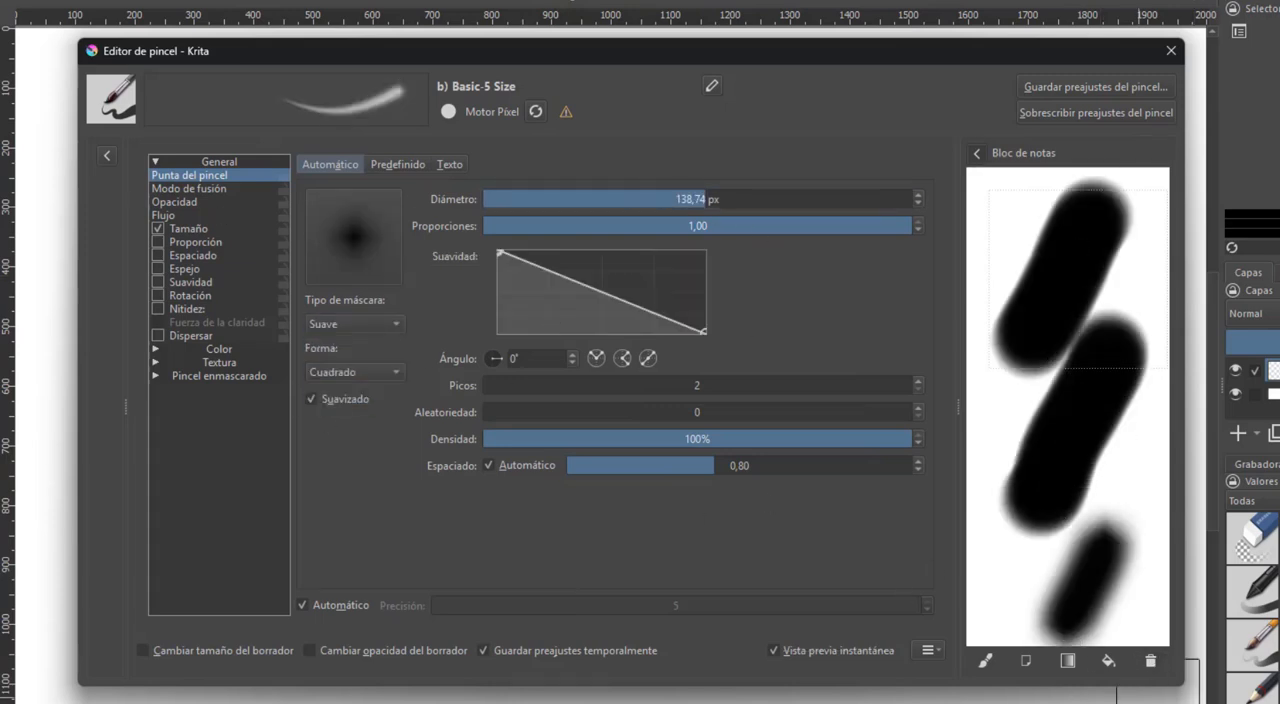
Clear the scratchpad and paint further test strokes with the soft square tip
left_click(1151, 661)
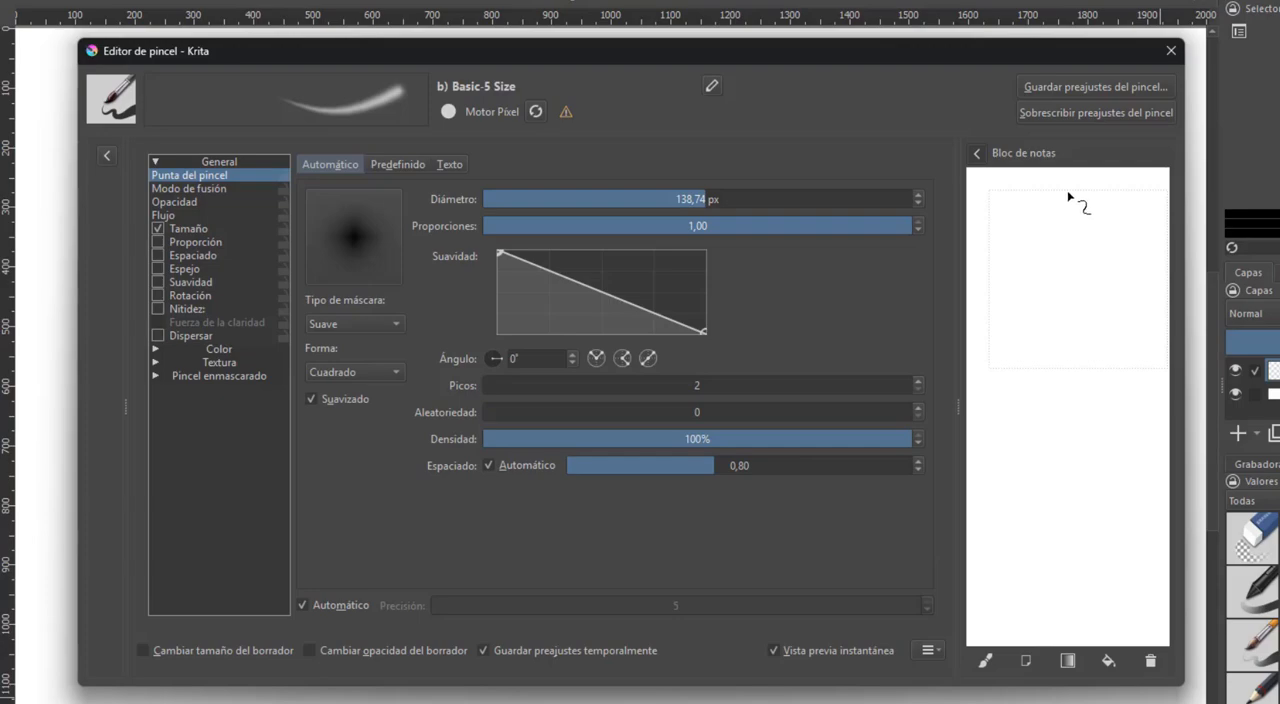
left_click_drag(1066, 197, 1140, 548)
left_click(1151, 661)
left_click_drag(1060, 190, 1051, 357)
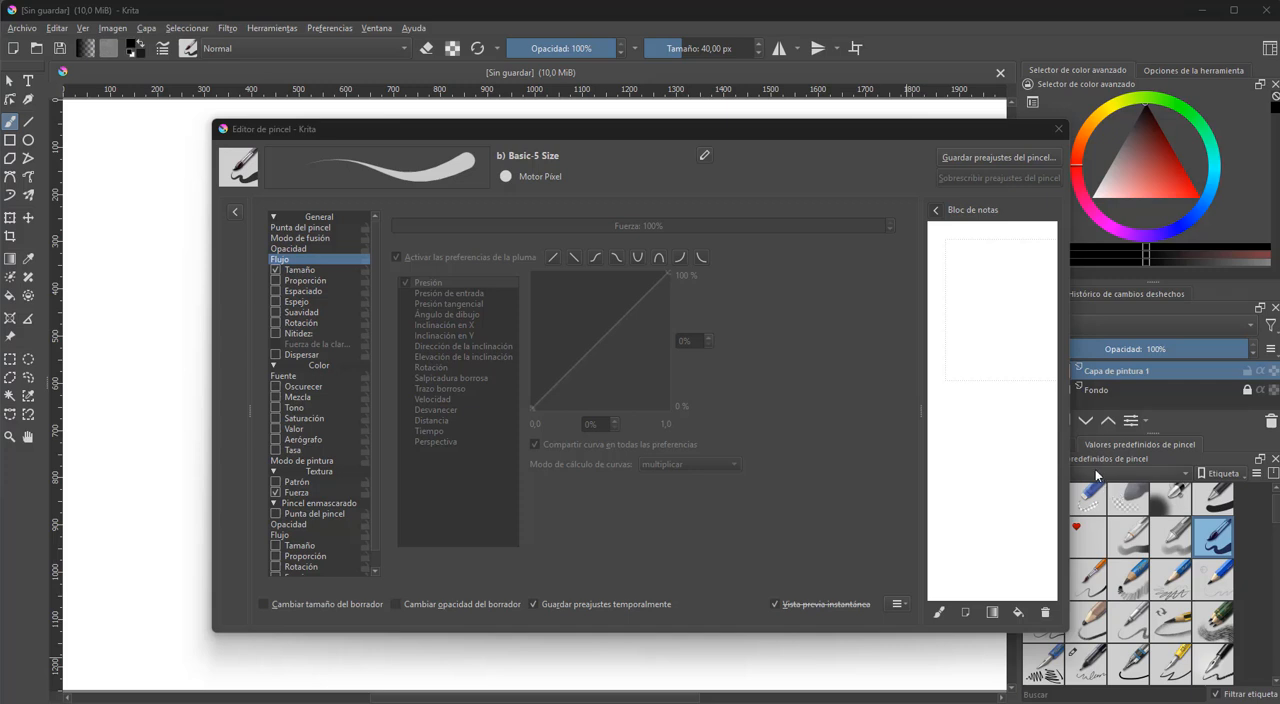
Hide the scratchpad, then narrow and reposition the brush editor window to uncover the canvas
left_click(936, 212)
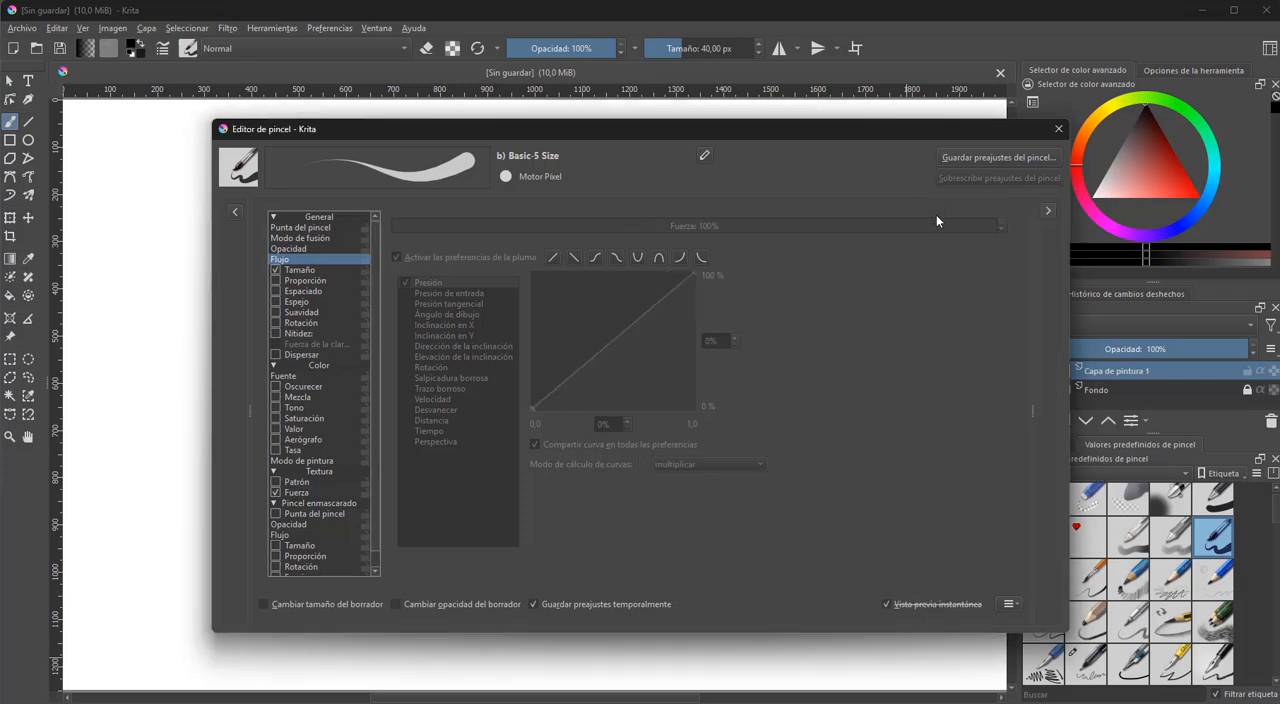
left_click_drag(1069, 318, 889, 334)
mouse_move(803, 124)
left_mouse_down()
mouse_move(889, 123)
mouse_move(989, 57)
mouse_move(977, 37)
left_mouse_up()
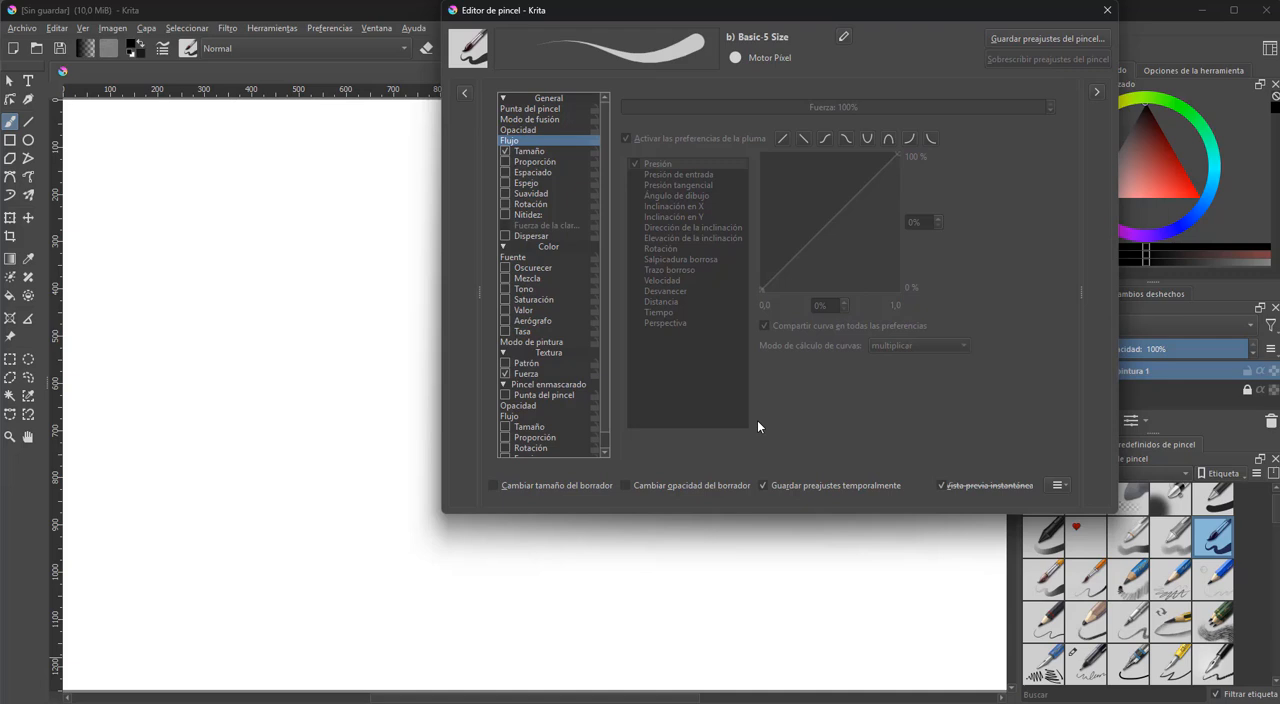
left_click(1226, 526)
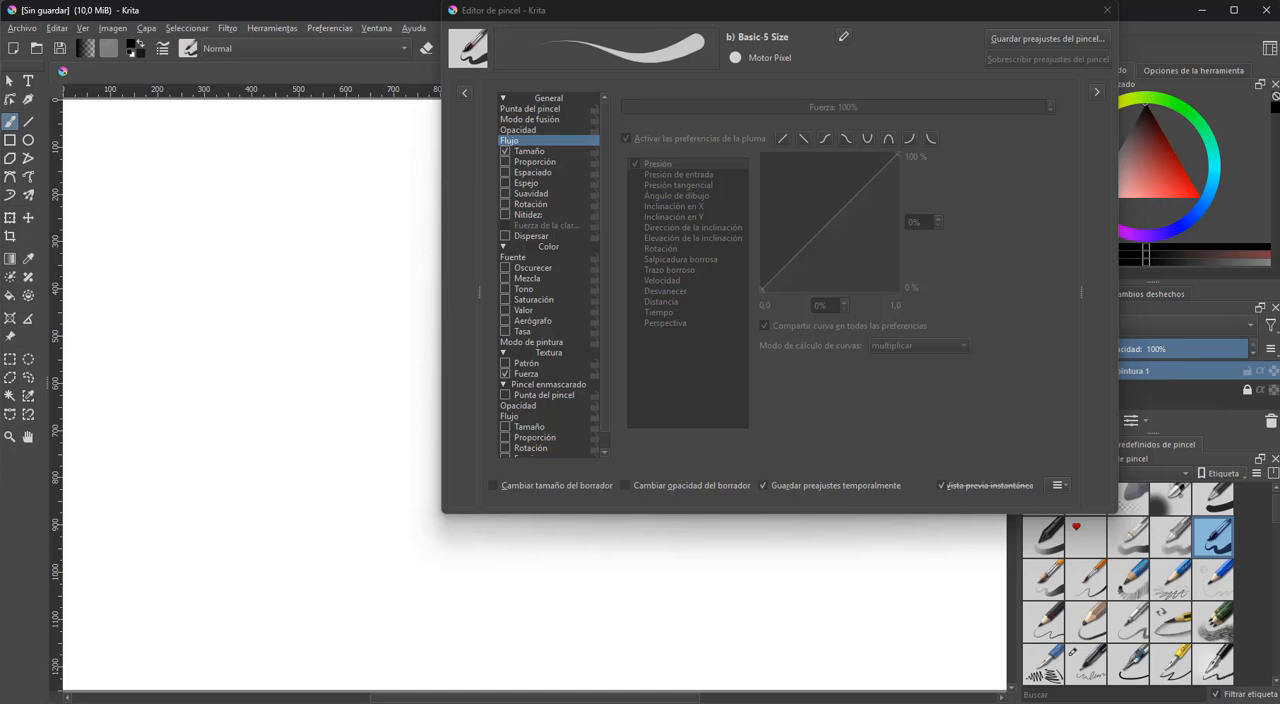
Open the brush tip settings and paint curved test strokes on the canvas at different diameters, including 12,27 px
left_click(547, 109)
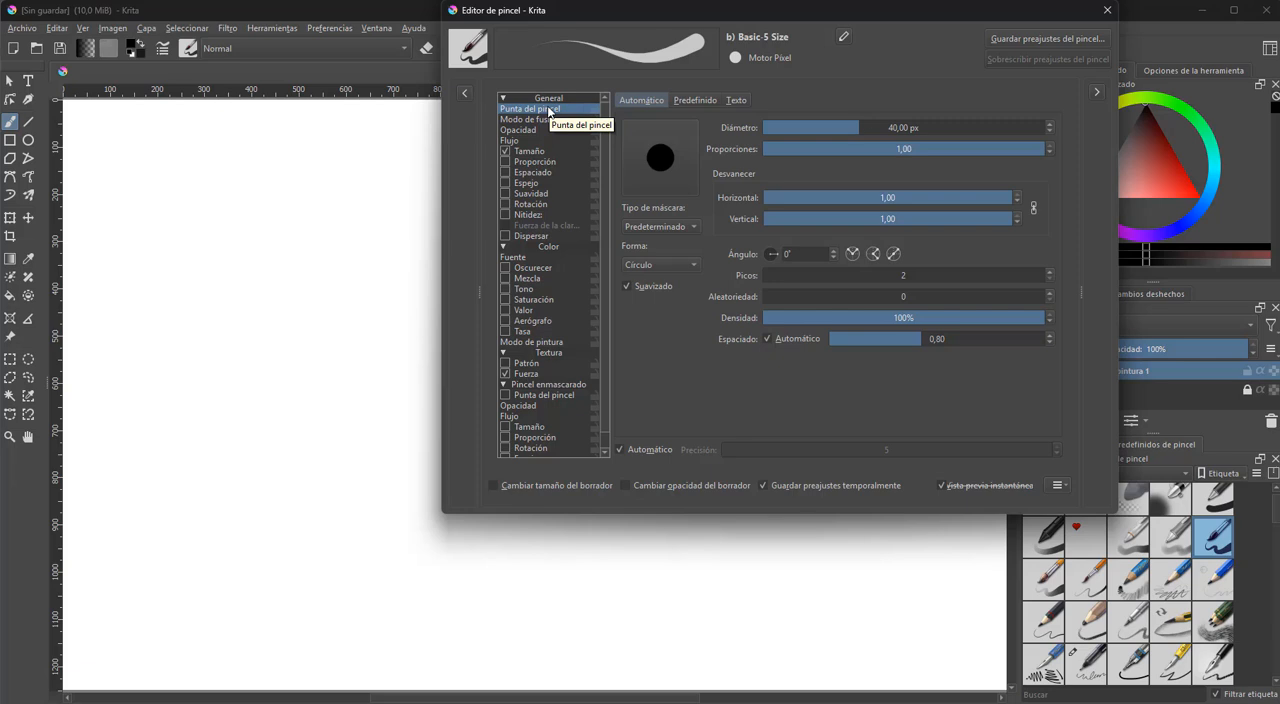
left_click(932, 130)
mouse_move(310, 203)
left_mouse_down()
mouse_move(247, 289)
mouse_move(220, 487)
left_mouse_up()
left_click(828, 129)
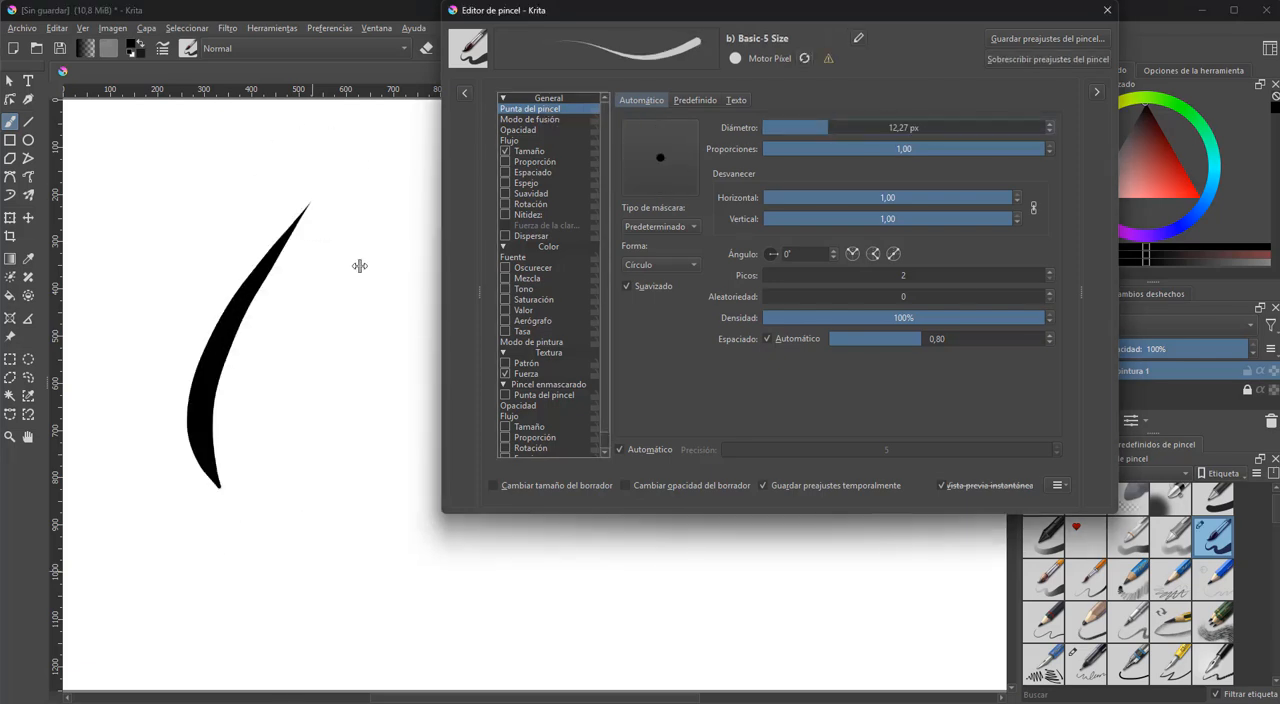
left_click_drag(338, 270, 298, 415)
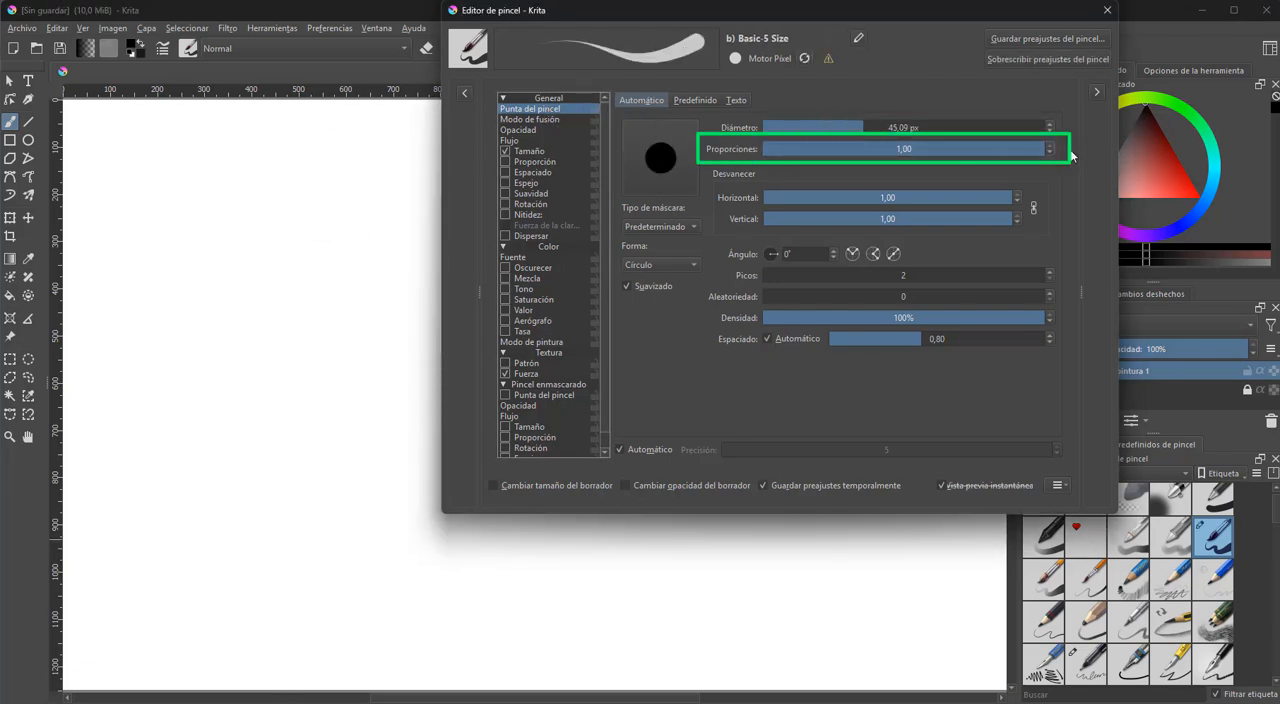
Paint a test stroke with the tip's proportions reduced to about 0,31, and another with the shape set to Cuadrado
left_click_drag(1035, 151, 845, 151)
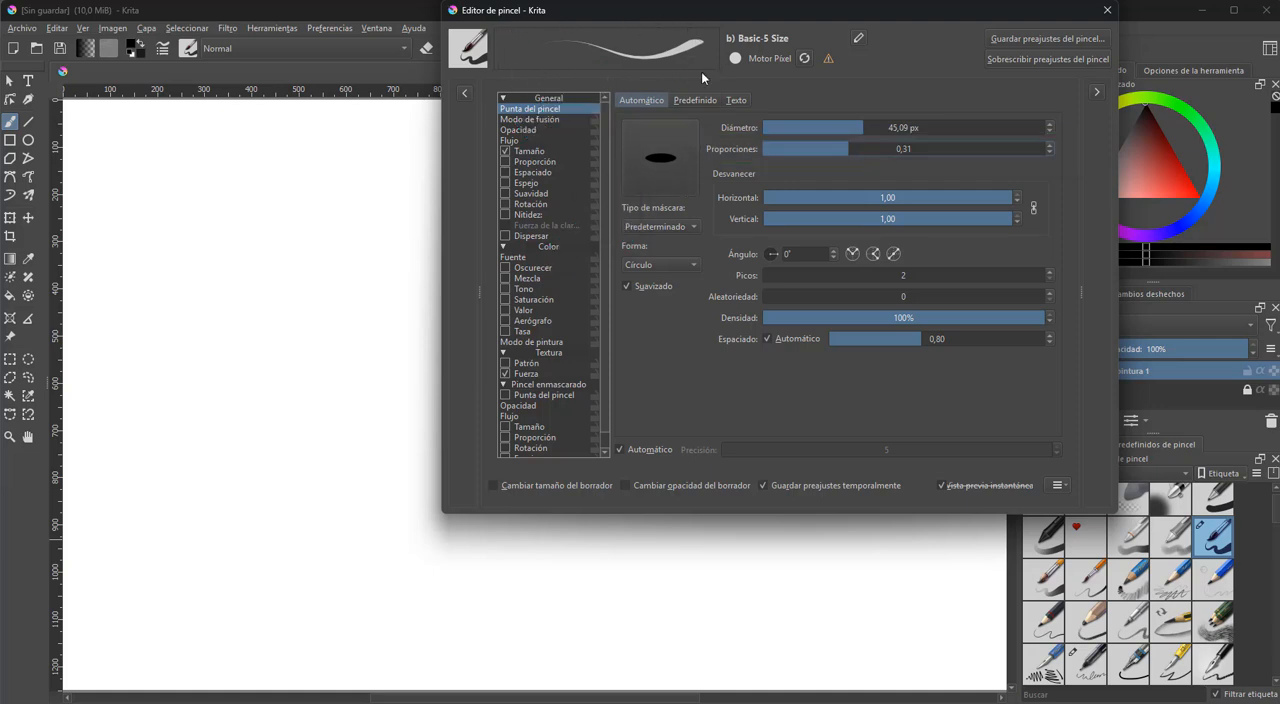
mouse_move(389, 184)
left_mouse_down()
mouse_move(304, 220)
mouse_move(306, 279)
mouse_move(346, 369)
mouse_move(399, 320)
mouse_move(354, 493)
mouse_move(421, 484)
mouse_move(445, 591)
left_mouse_up()
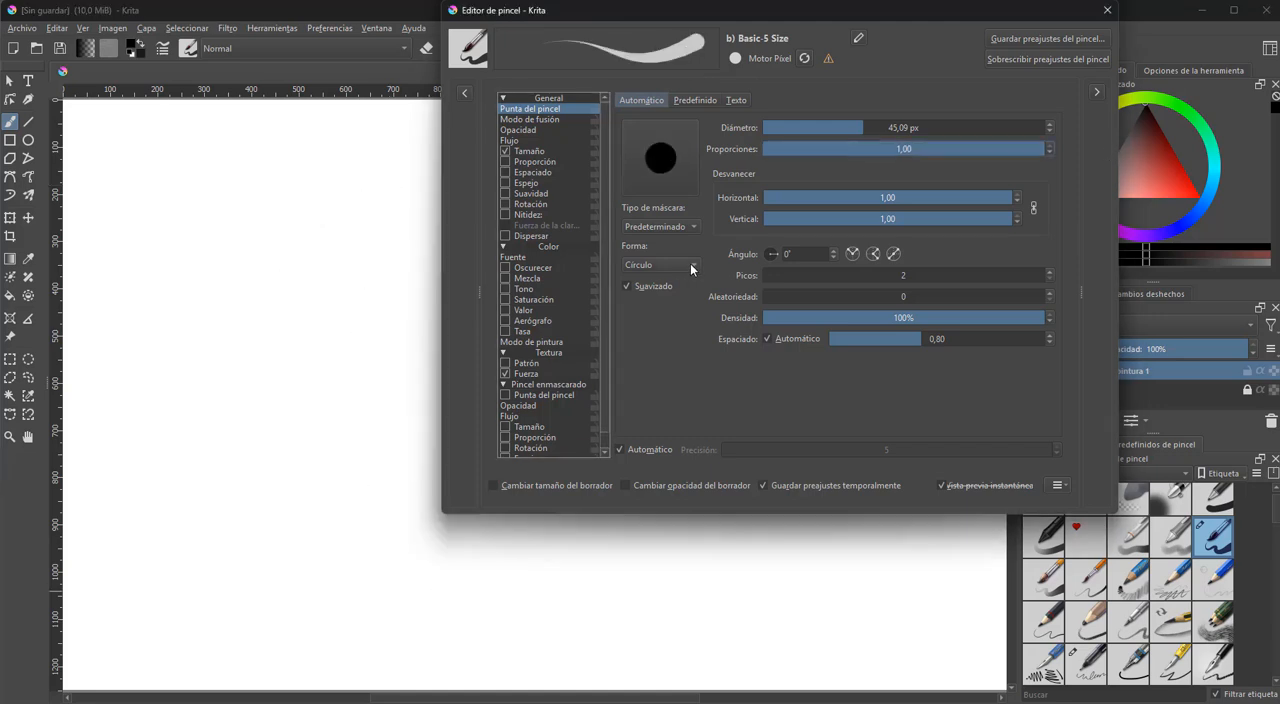
left_click(690, 263)
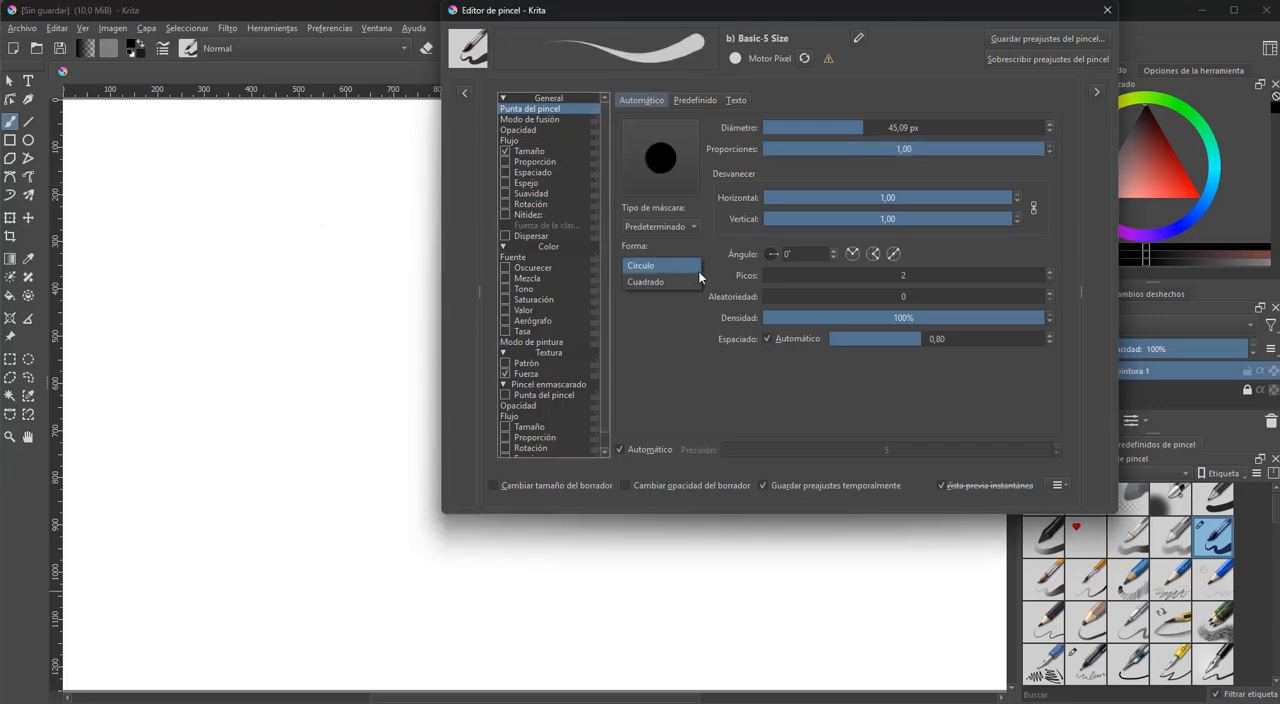
left_click(690, 284)
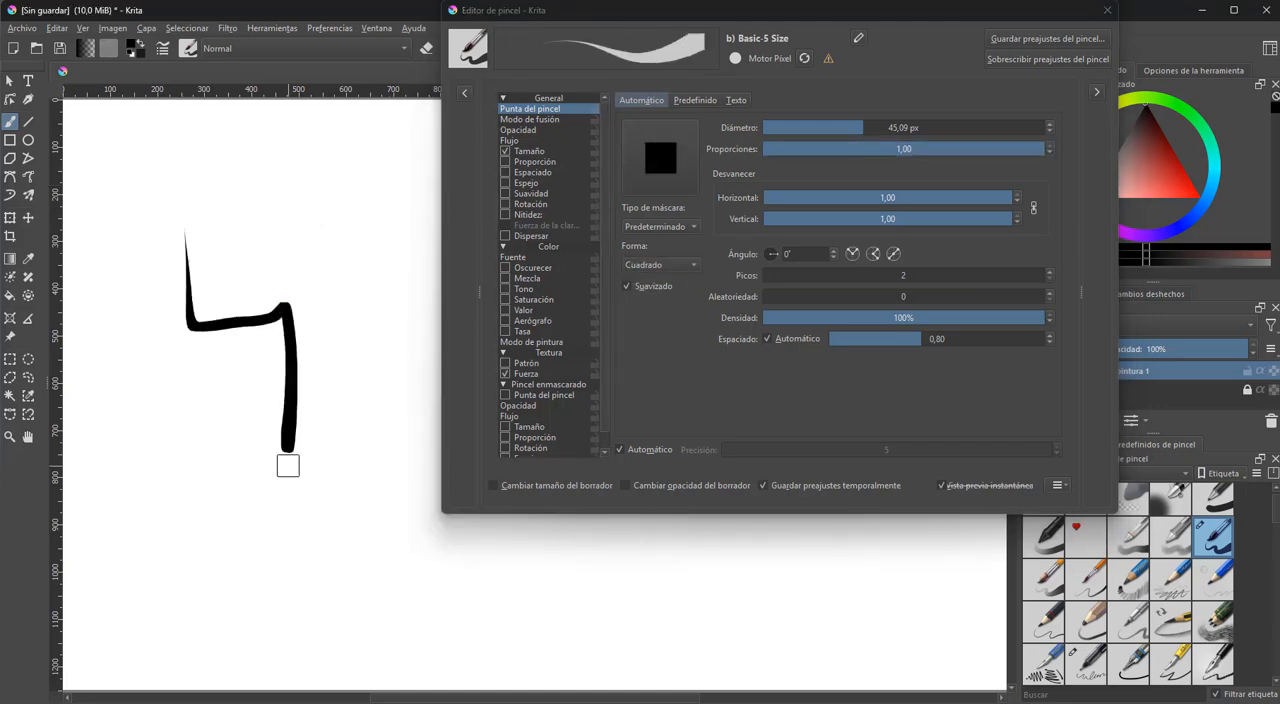
left_click_drag(270, 520, 440, 590)
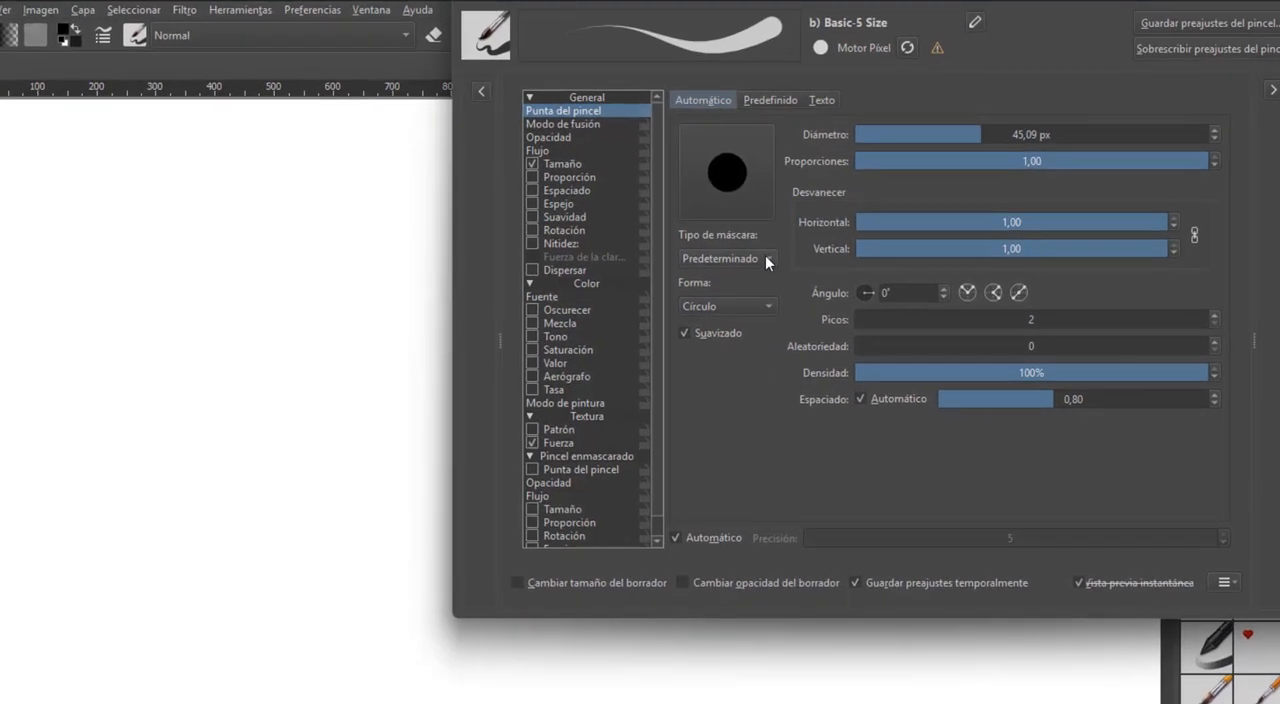
Set the mask type to Suave, paint a test stroke, and paint another with the diameter enlarged to about 464 px
left_click(765, 257)
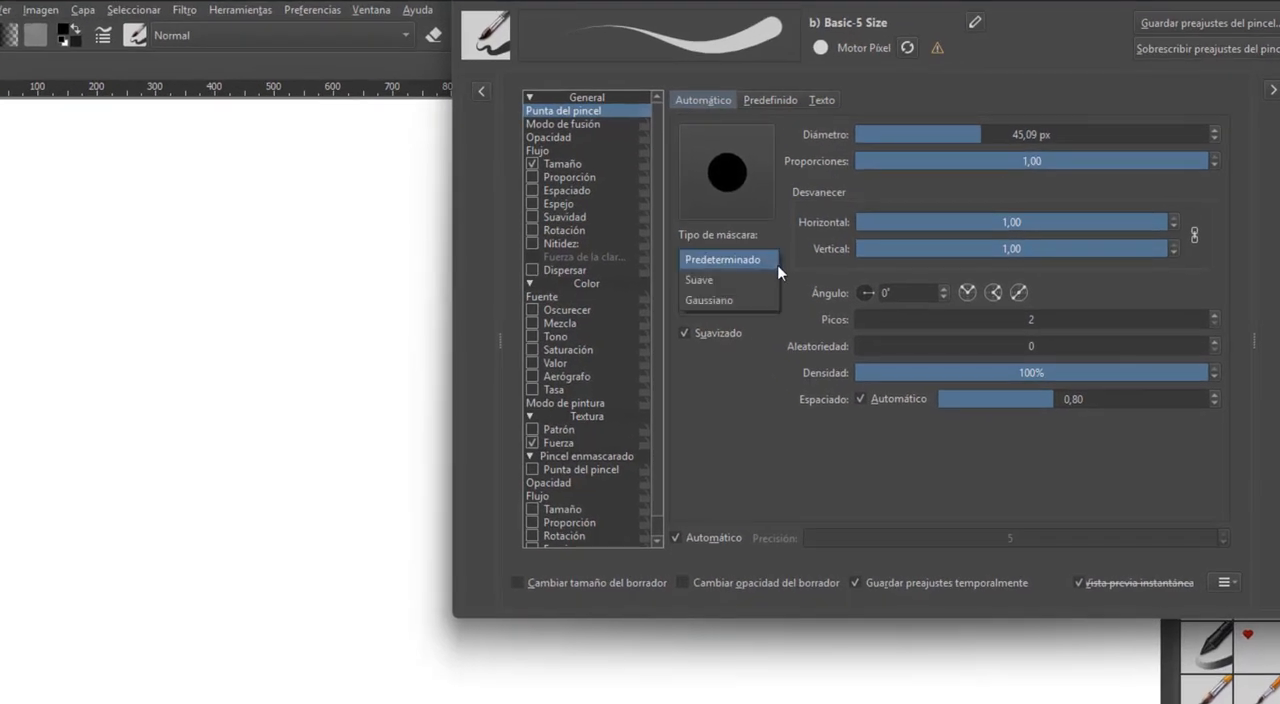
left_click(749, 277)
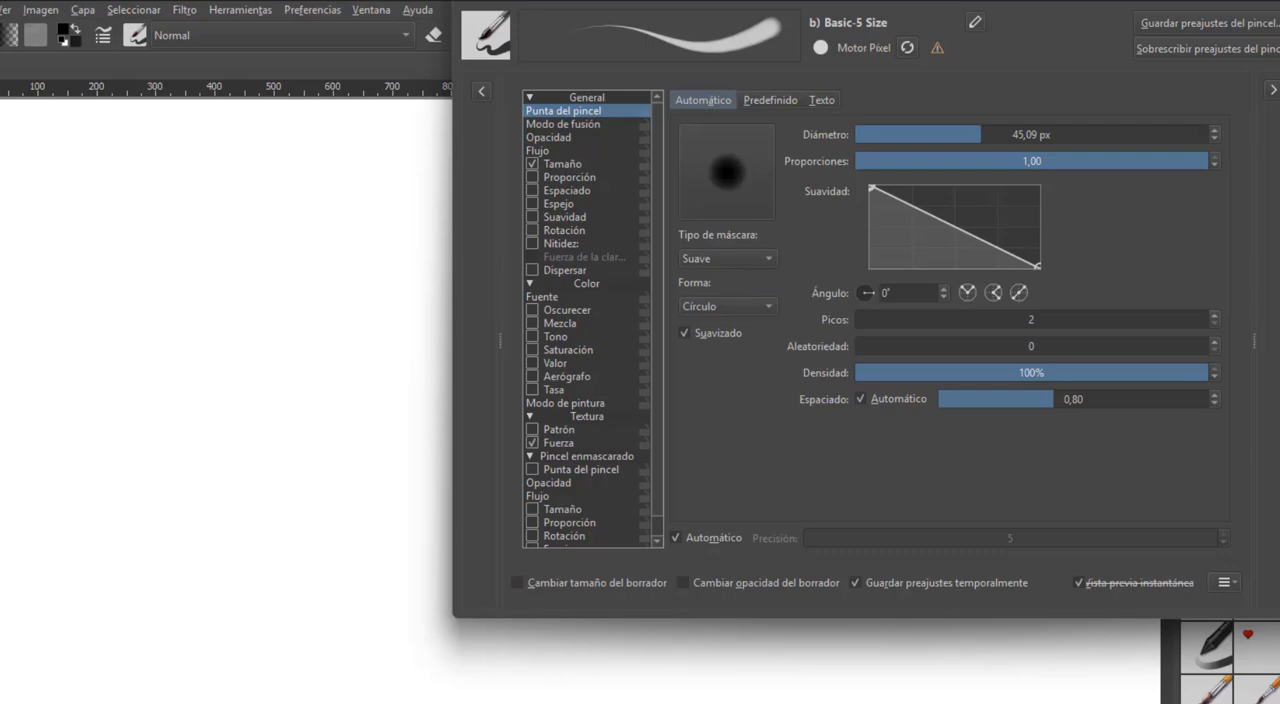
mouse_move(315, 252)
left_mouse_down()
mouse_move(229, 351)
mouse_move(290, 482)
mouse_move(248, 673)
left_mouse_up()
left_click_drag(1018, 133, 1160, 133)
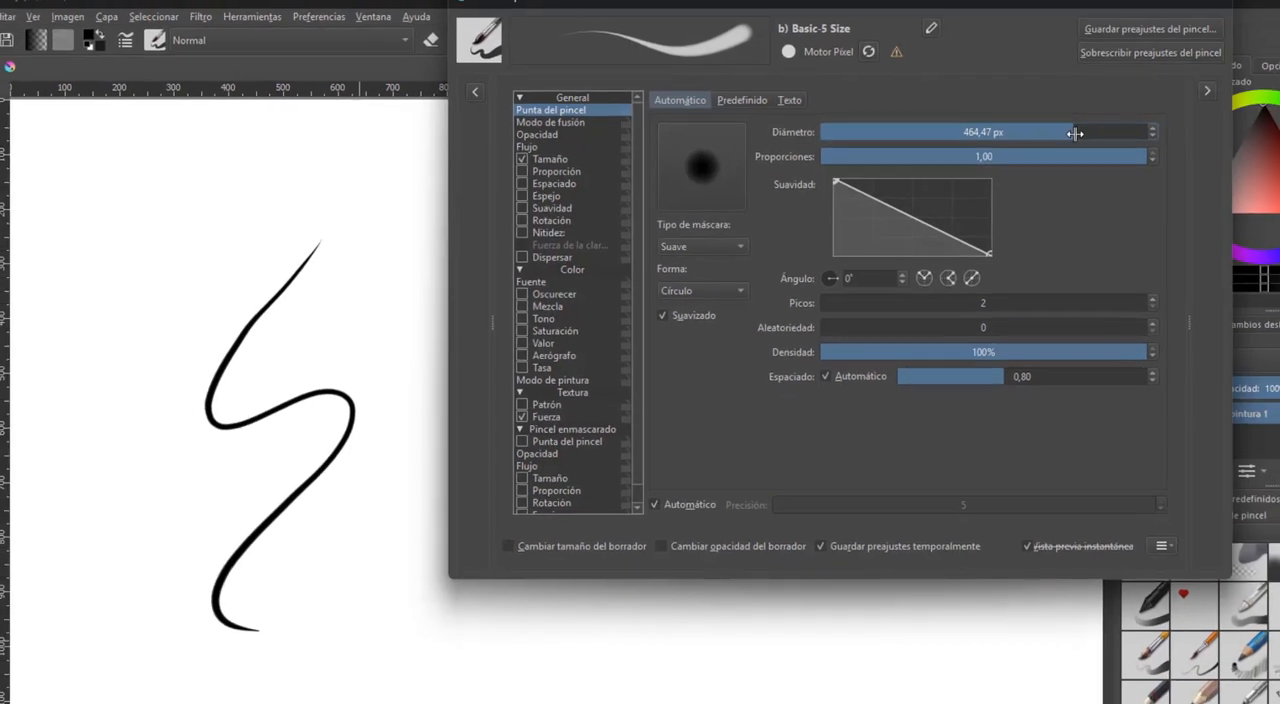
mouse_move(309, 243)
left_mouse_down()
mouse_move(366, 438)
mouse_move(1096, 680)
left_mouse_up()
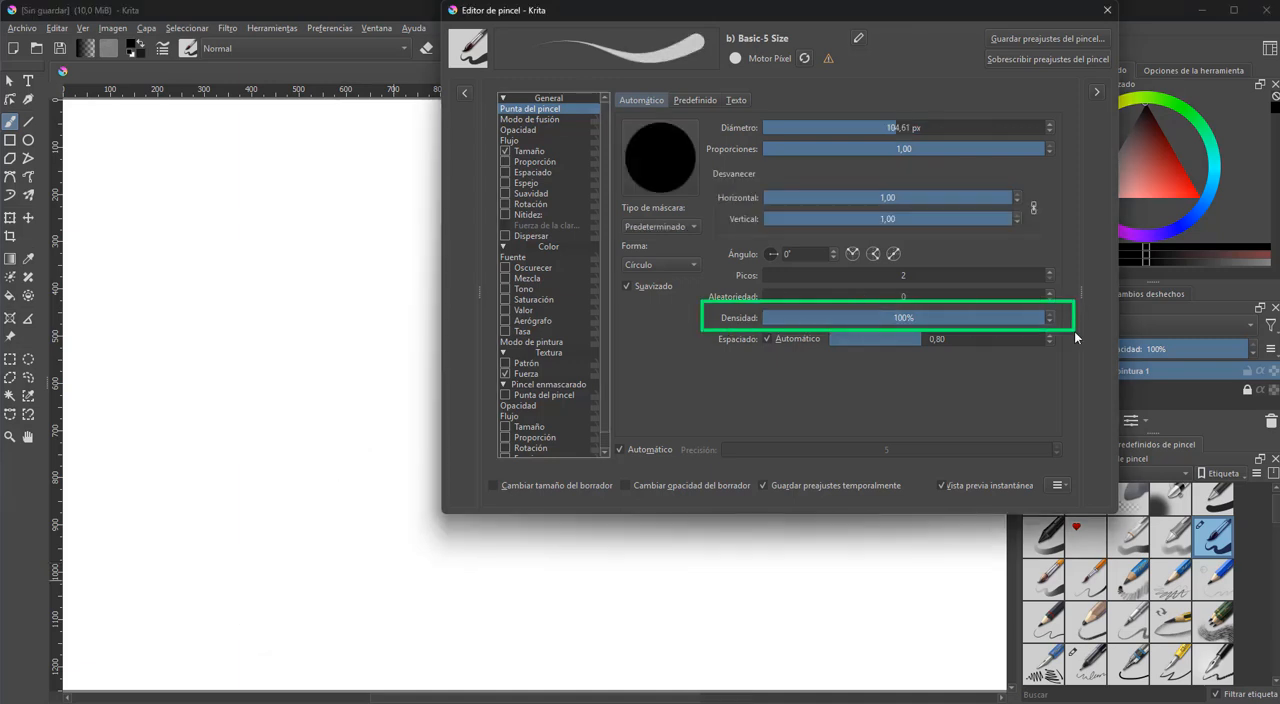
Reduce the brush tip's density to about 31% and paint long wavy test strokes across the canvas
left_click_drag(1036, 318, 845, 319)
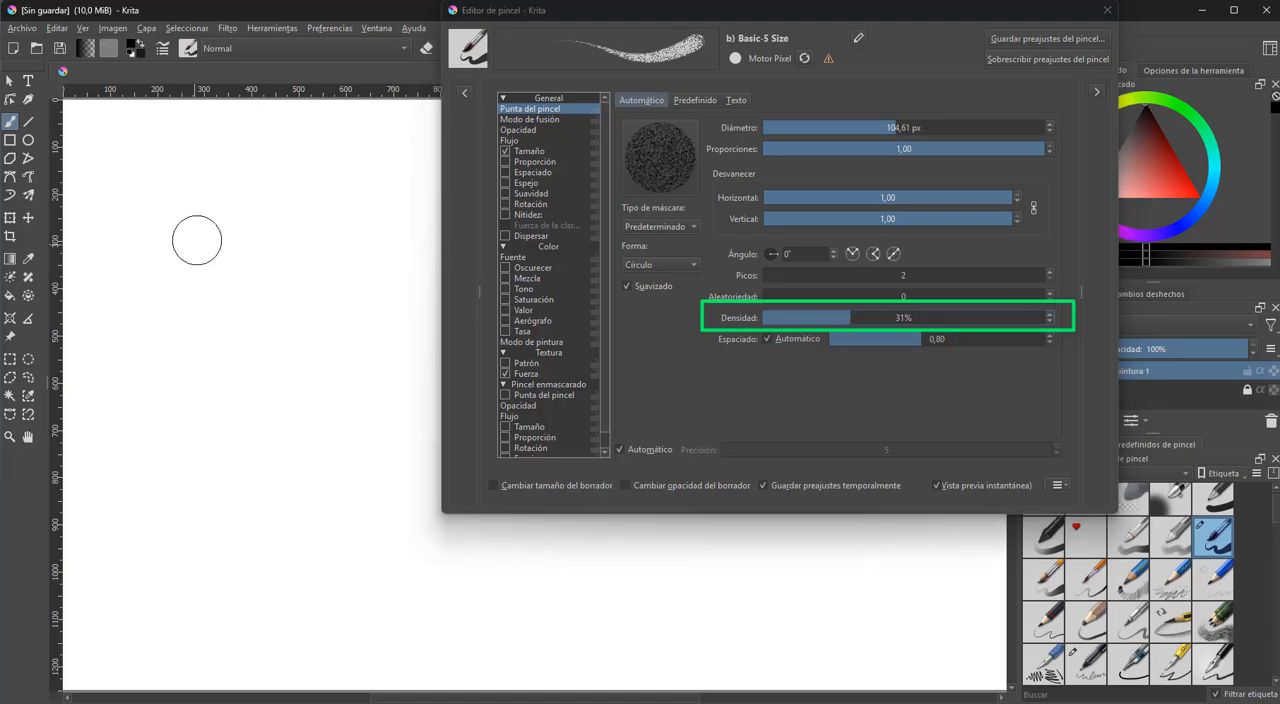
mouse_move(201, 233)
left_mouse_down()
mouse_move(259, 219)
mouse_move(161, 424)
mouse_move(268, 420)
mouse_move(353, 381)
mouse_move(267, 524)
mouse_move(313, 608)
mouse_move(461, 553)
mouse_move(528, 577)
mouse_move(591, 629)
mouse_move(718, 580)
mouse_move(905, 600)
left_mouse_up()
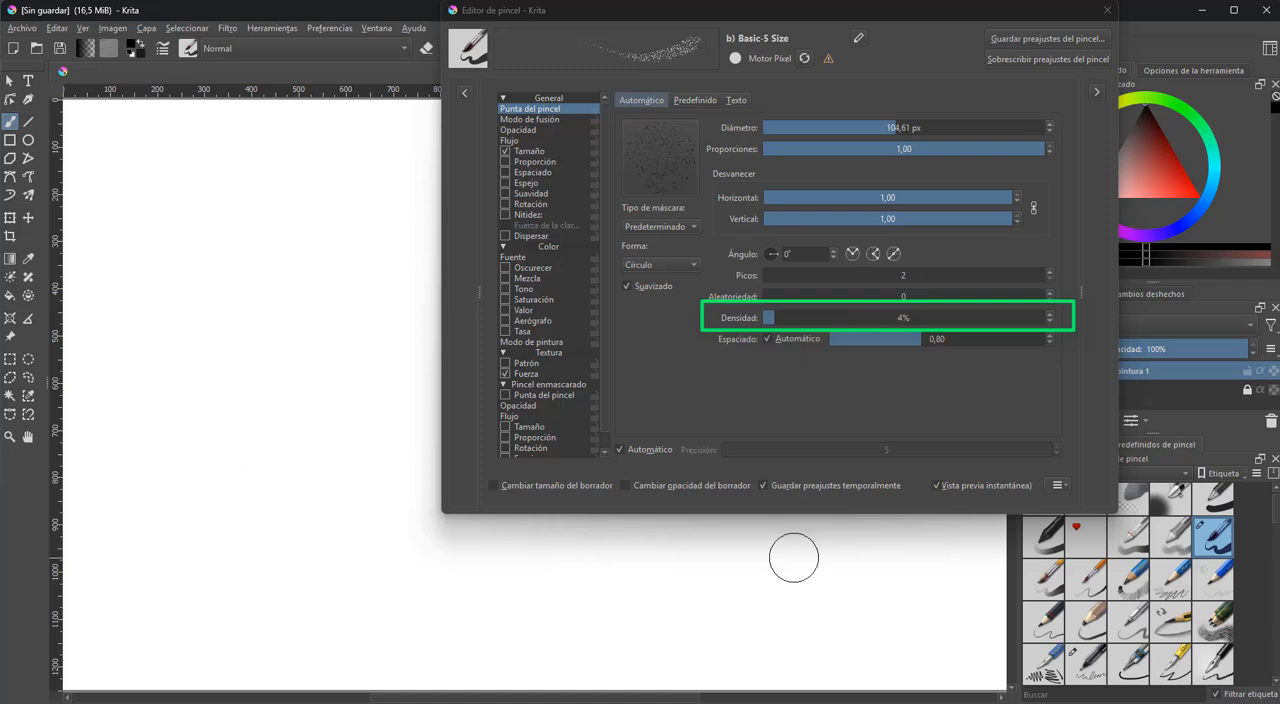
mouse_move(220, 188)
left_mouse_down()
mouse_move(180, 317)
mouse_move(415, 620)
mouse_move(871, 571)
left_mouse_up()
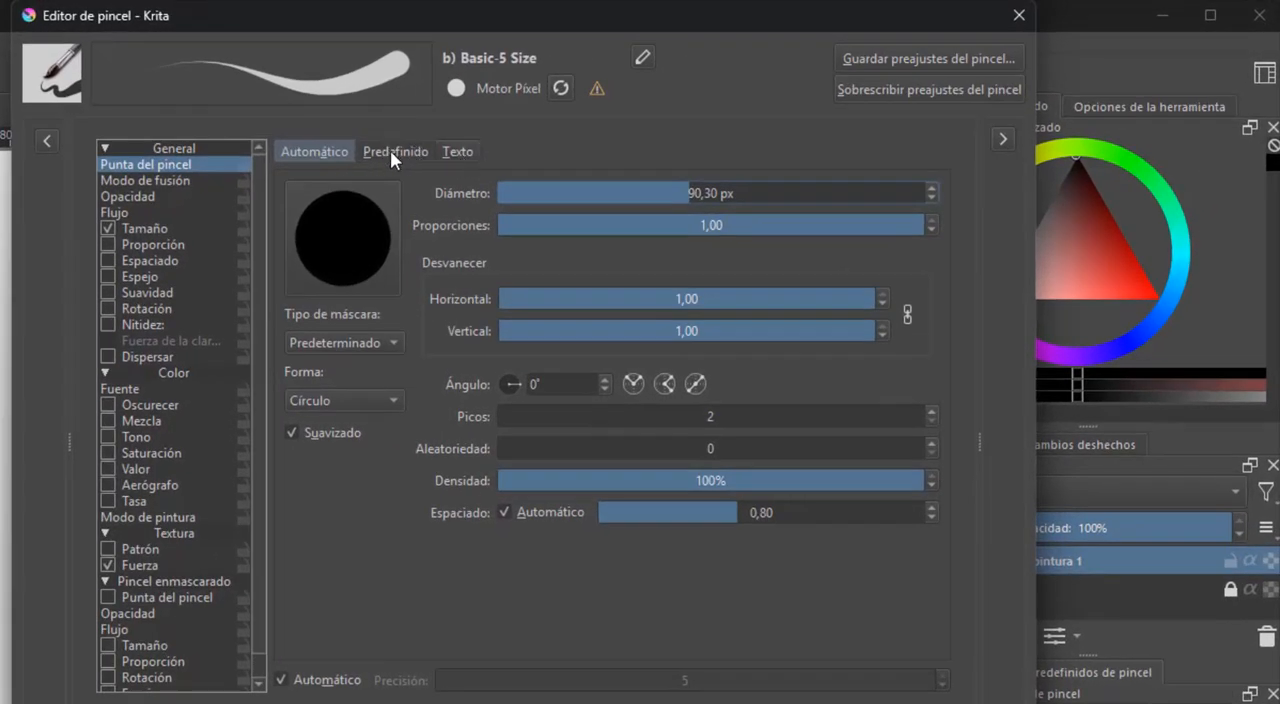
Switch the brush tip to the text type and paint a short downward stroke with its default sentence
left_click(393, 151)
left_click(457, 152)
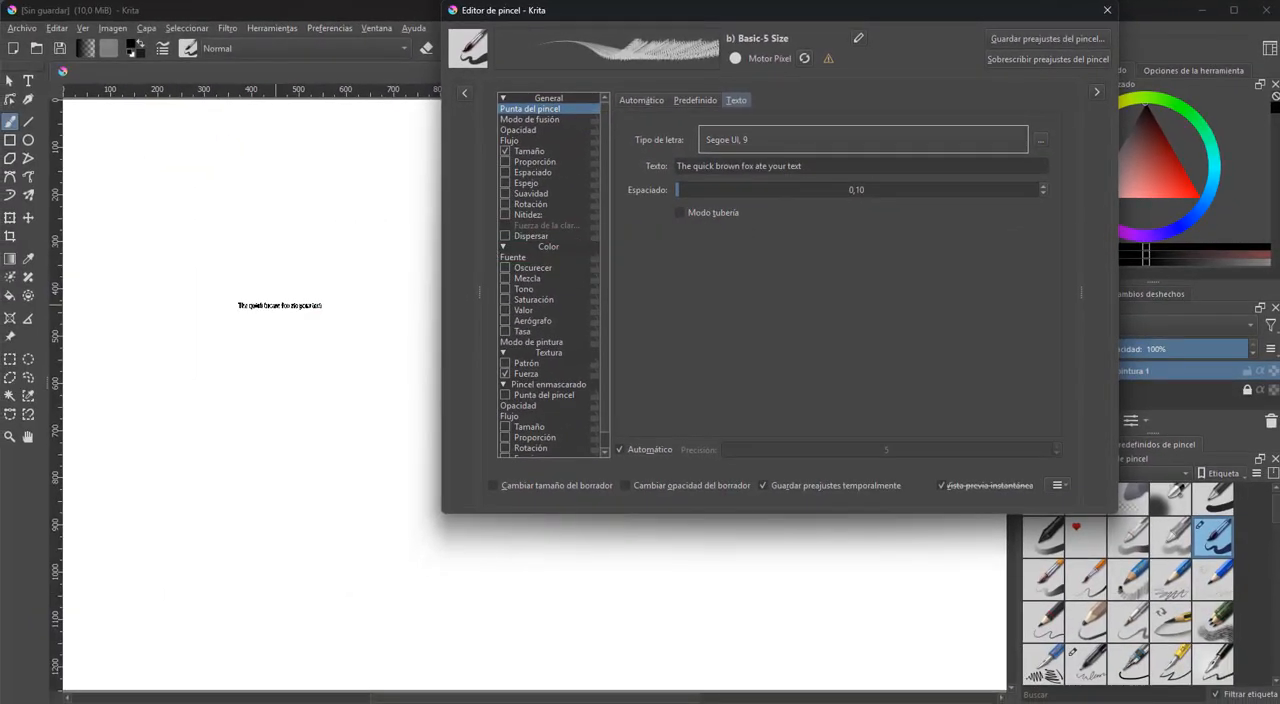
left_click_drag(298, 306, 318, 449)
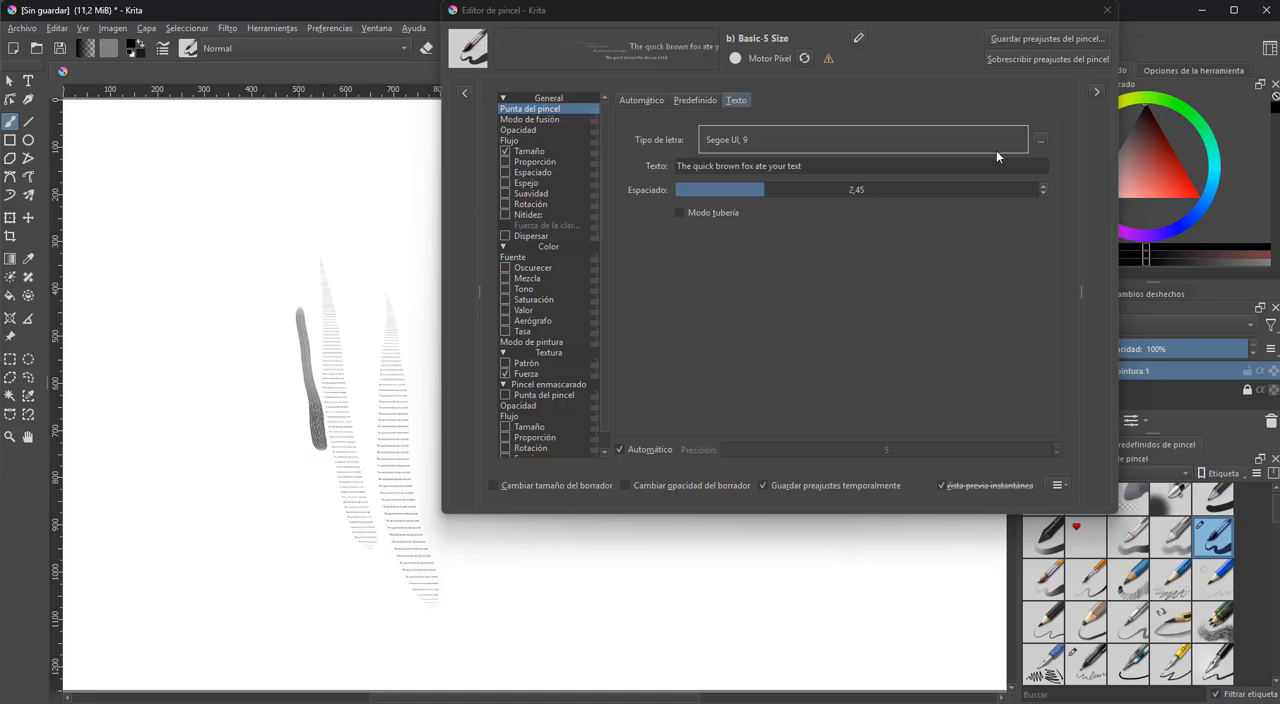
Set the text tip's font size to 28, then paint a vertical test stroke and stamp the sentence near the canvas bottom
left_click(1039, 140)
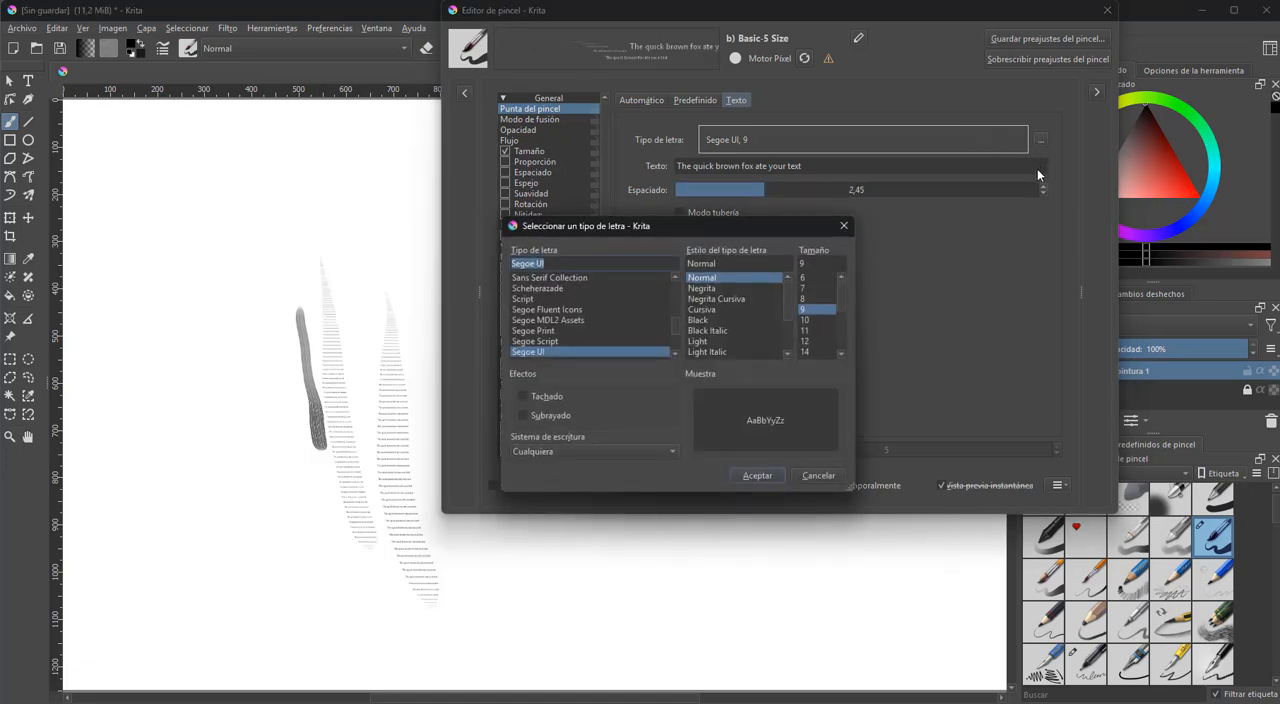
scroll(820, 320, "down", 3)
left_click(815, 330)
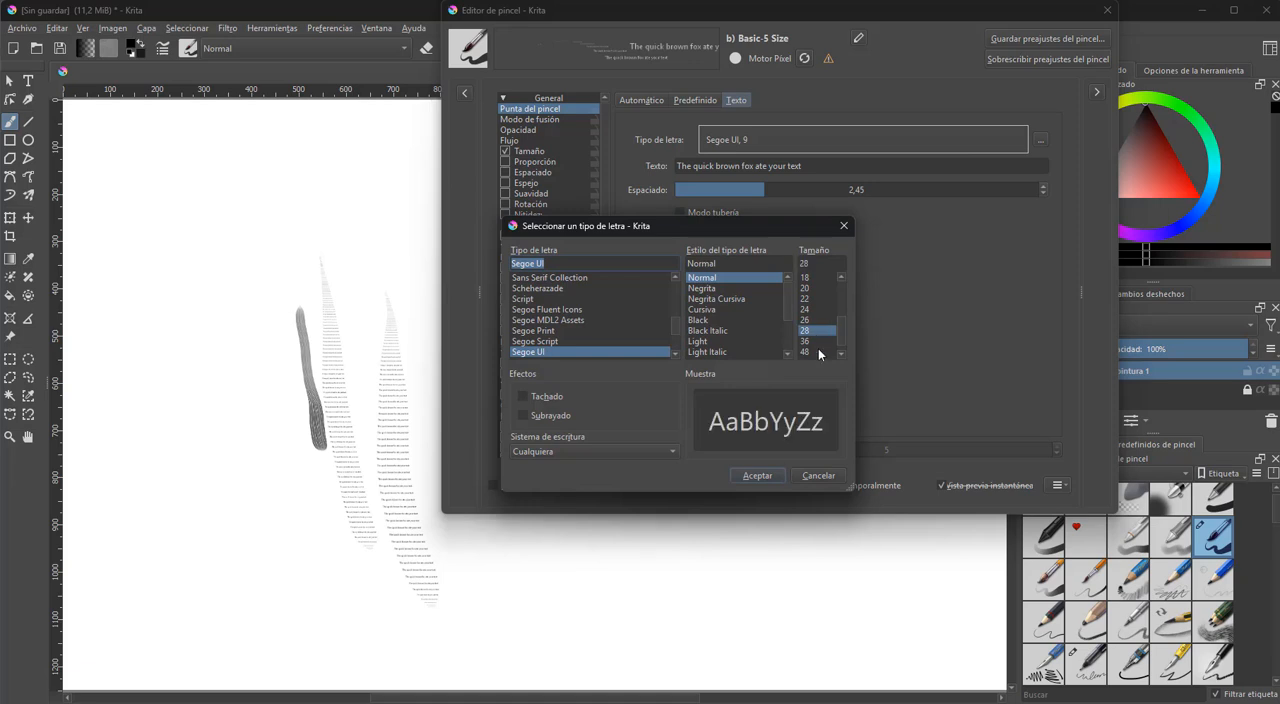
left_click(766, 473)
left_click_drag(168, 275, 220, 590)
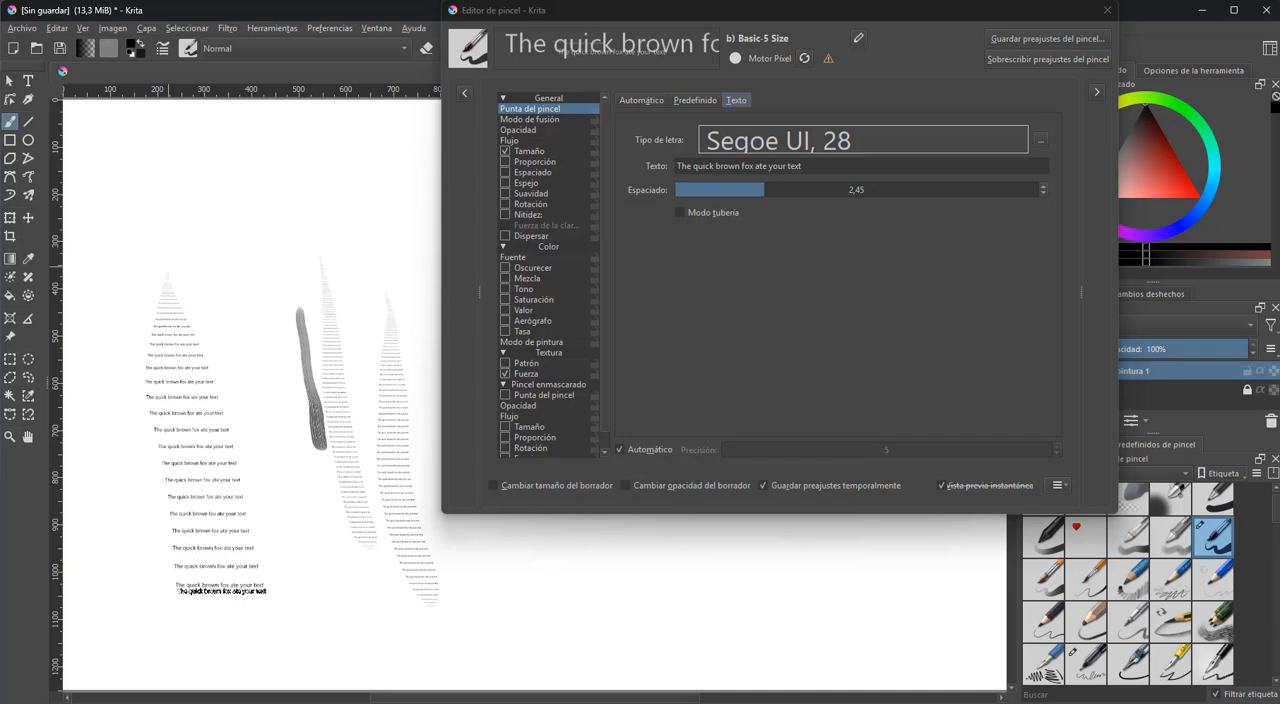
left_click(313, 651)
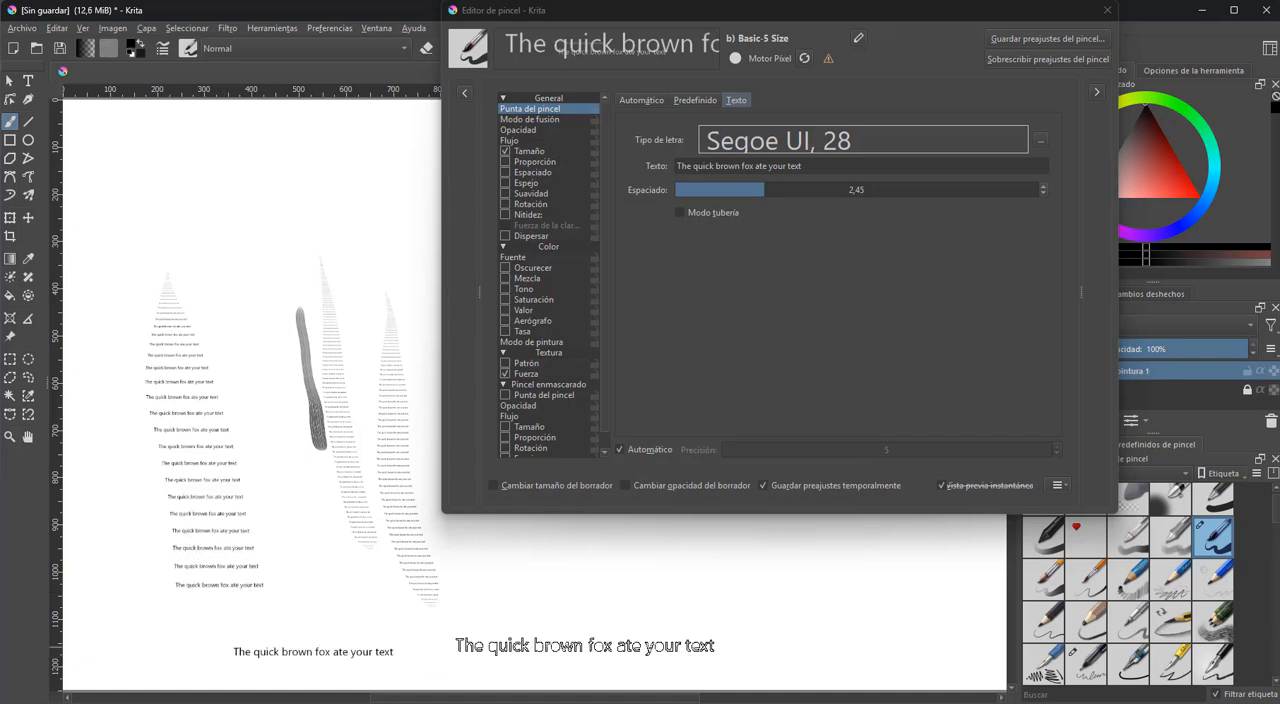
Undo the text test strokes and restore the b) Basic-5 Size preset to its original settings
key("ctrl+z")
key("ctrl+z")
key("ctrl+z")
key("ctrl+z")
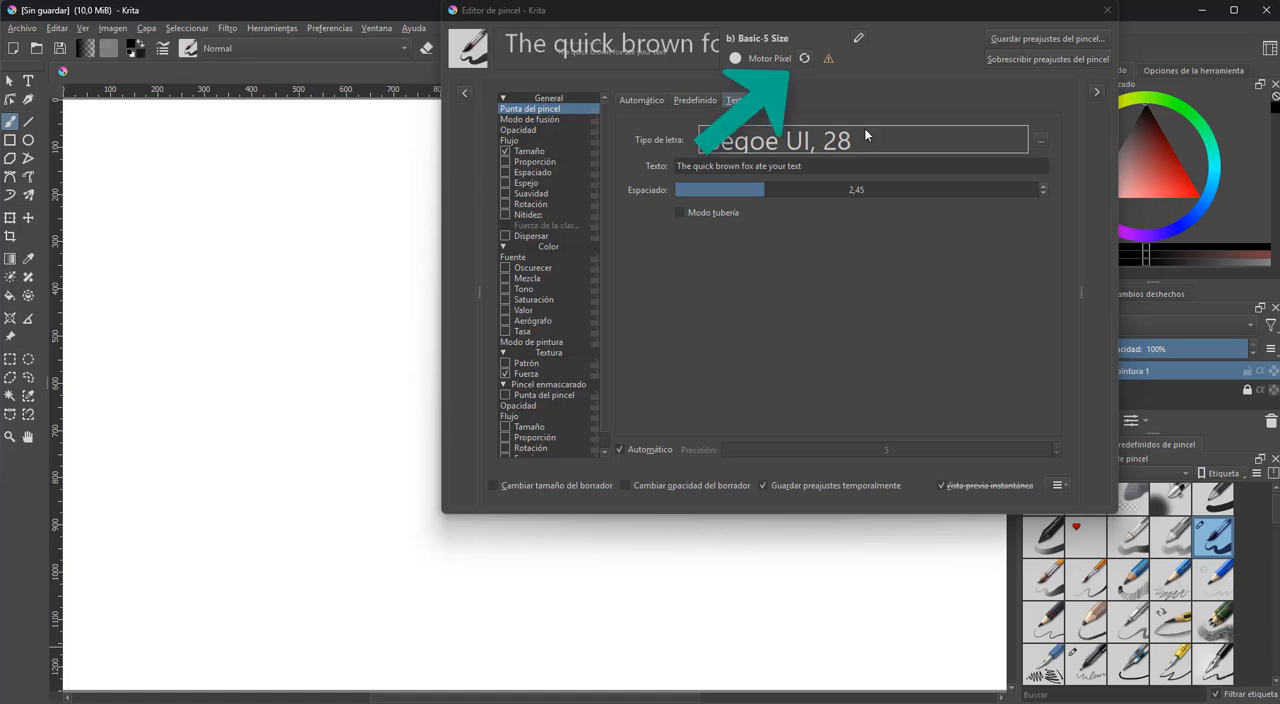
left_click(805, 59)
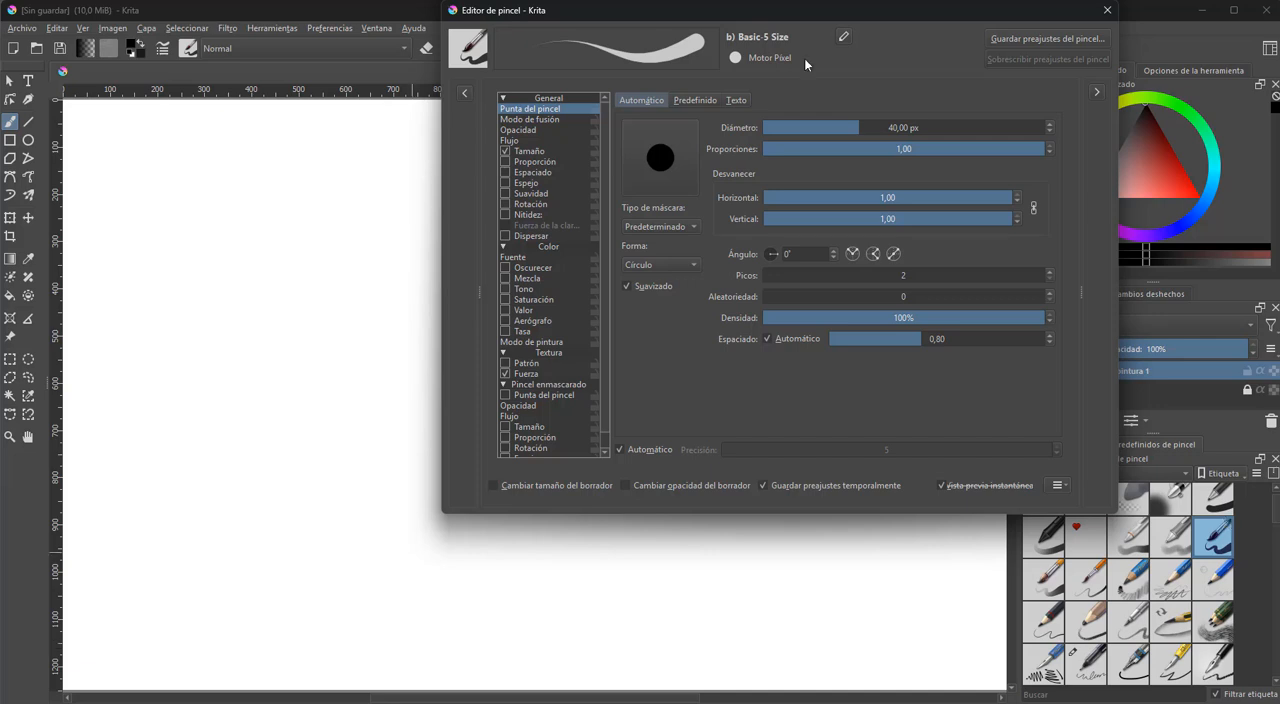
Use the predefined triangle tip at about 201 px to stamp three marks and paint a stroke on the canvas
left_click(697, 101)
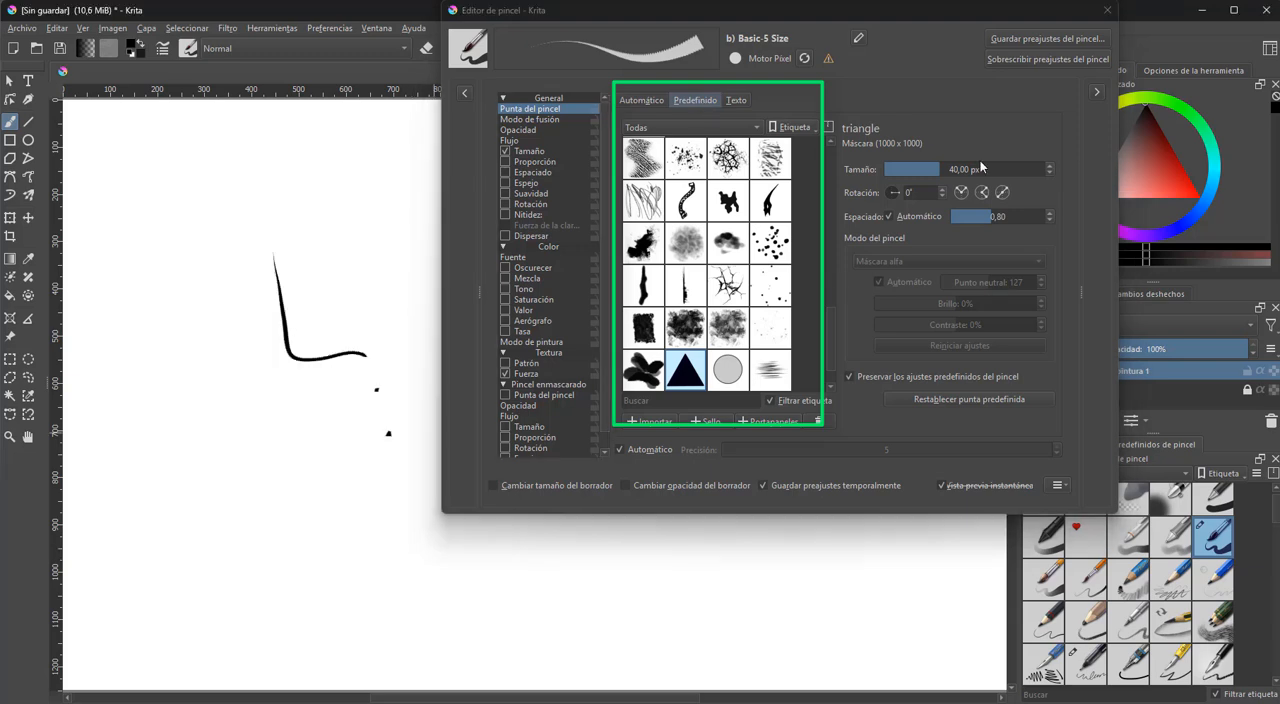
left_click(979, 169)
left_click(288, 476)
left_click(374, 566)
left_click(441, 610)
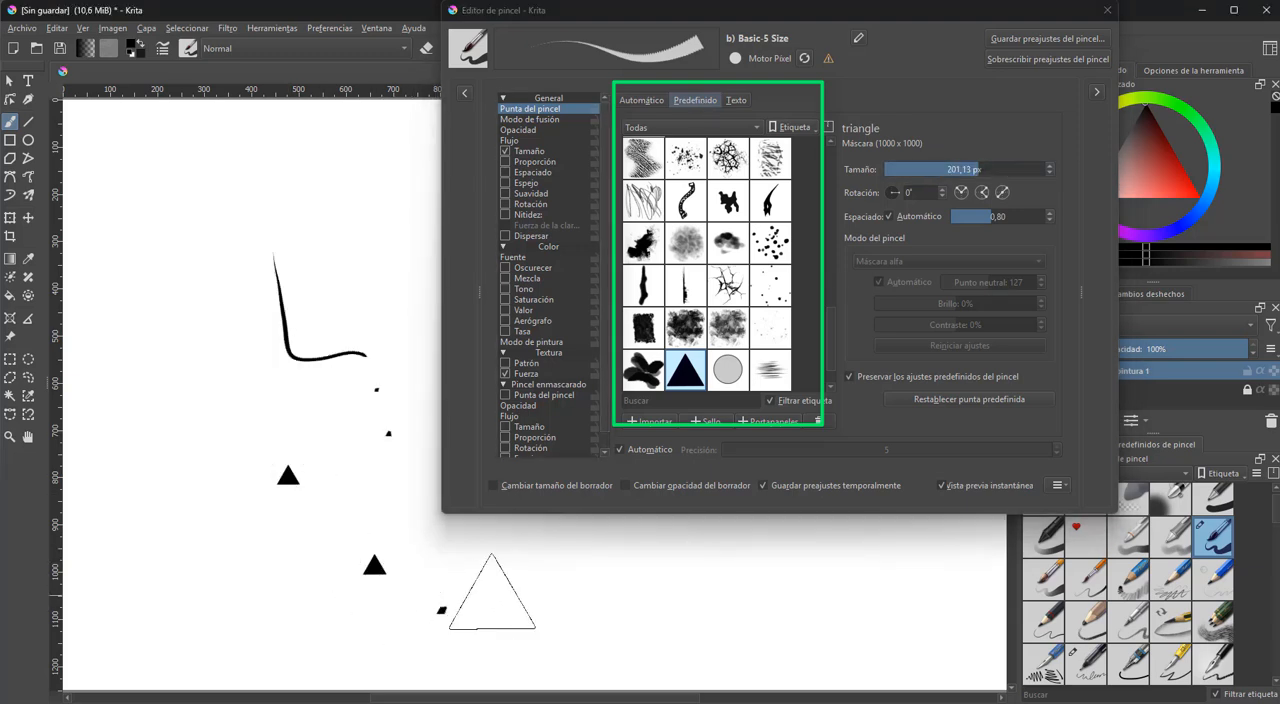
mouse_move(491, 592)
left_mouse_down()
mouse_move(750, 585)
mouse_move(828, 600)
left_mouse_up()
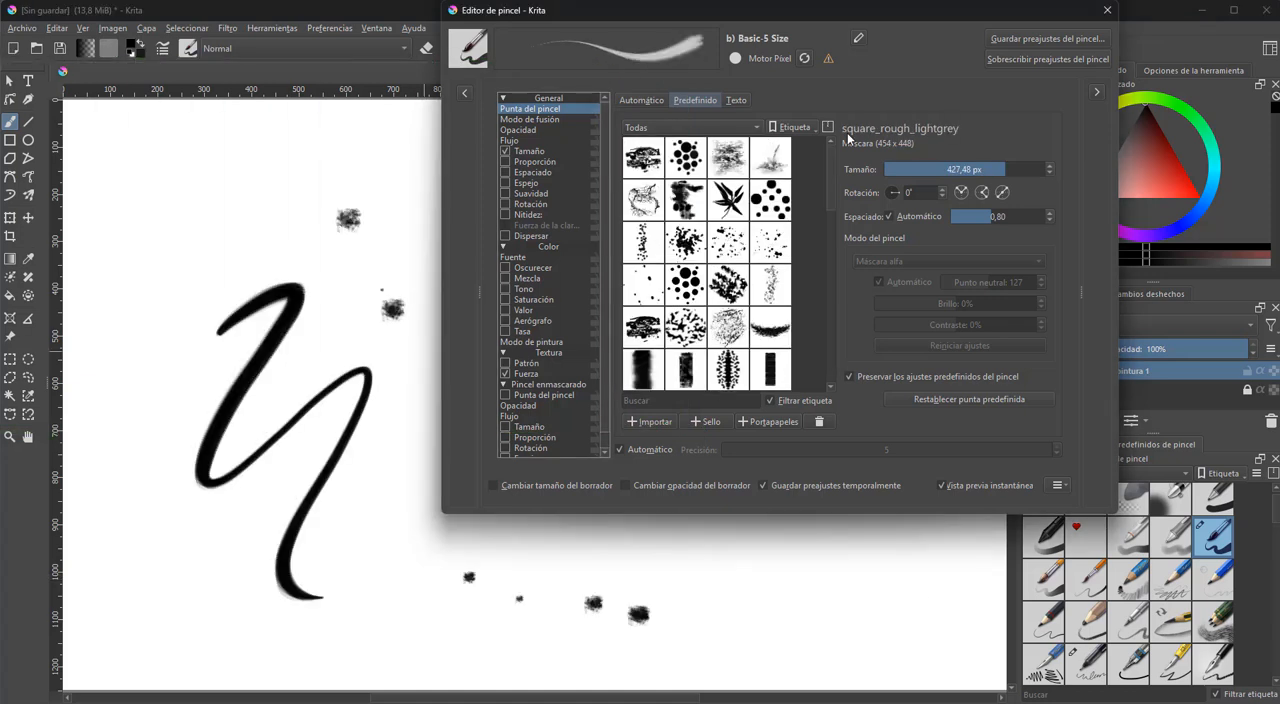
Choose the predefined bamboo_leaves_random tip and stamp it once above the existing stroke
left_click(729, 199)
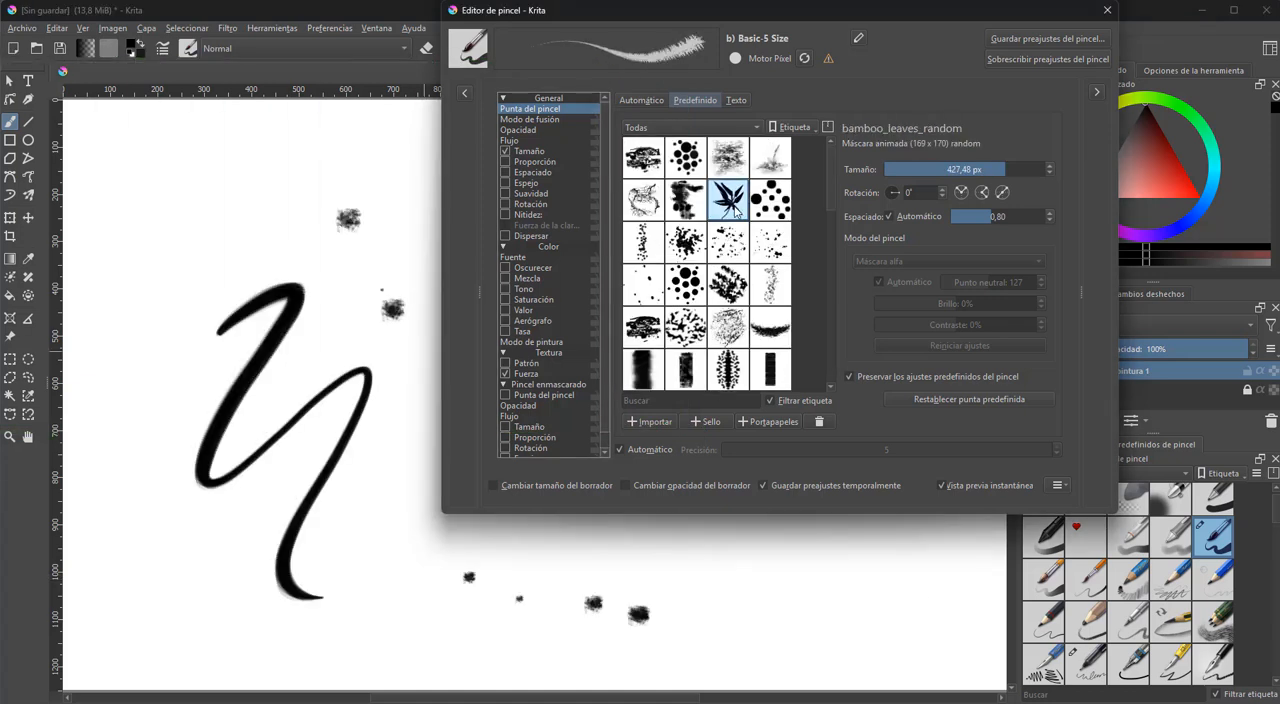
left_click(223, 230)
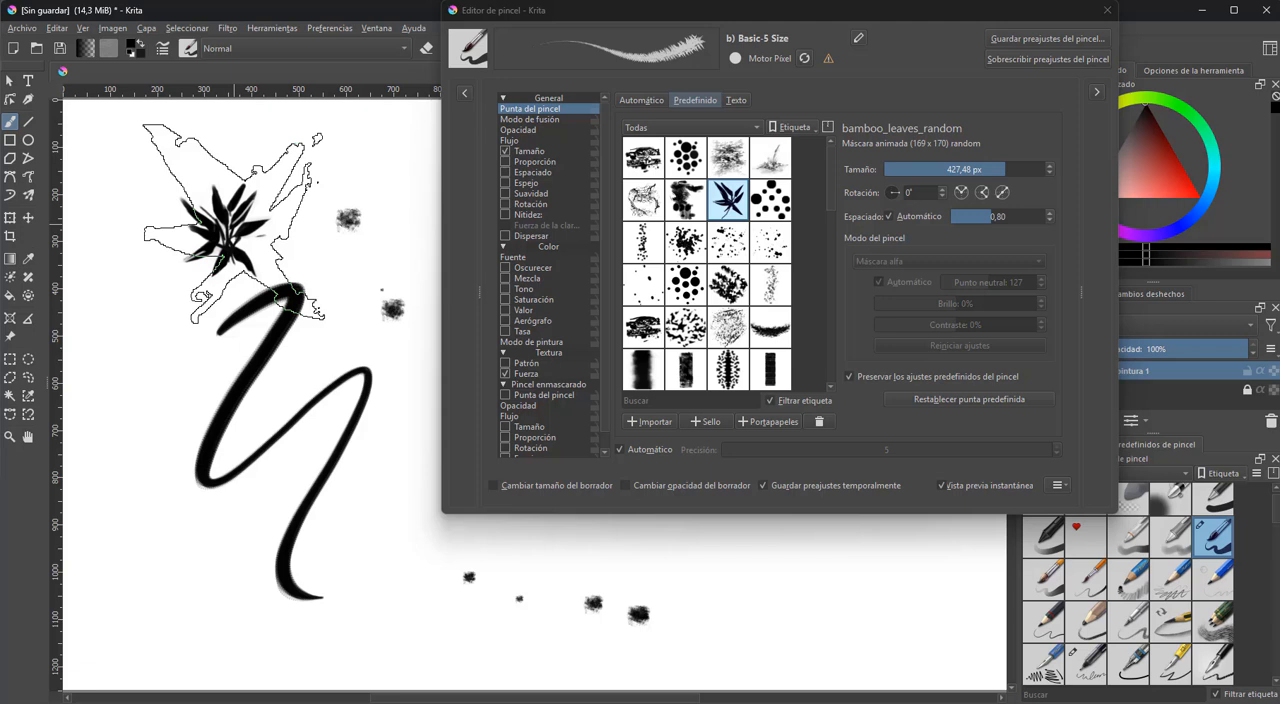
Undo all test marks on the canvas, then paint a long wavy stroke with the bamboo leaf tip and undo it
key("ctrl+z")
key("ctrl+z")
key("ctrl+z")
key("ctrl+z")
key("ctrl+z")
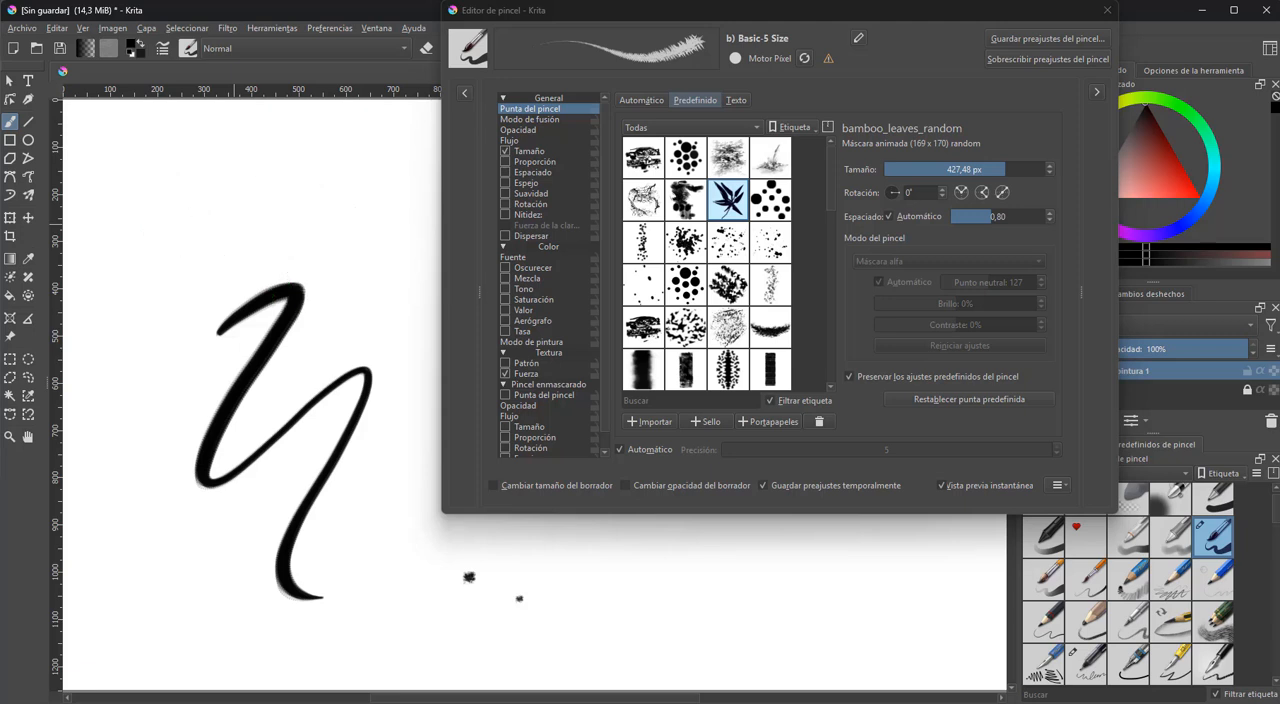
key("ctrl+z")
key("ctrl+z")
key("ctrl+z")
mouse_move(288, 199)
left_mouse_down()
mouse_move(325, 420)
mouse_move(500, 566)
mouse_move(918, 622)
left_mouse_up()
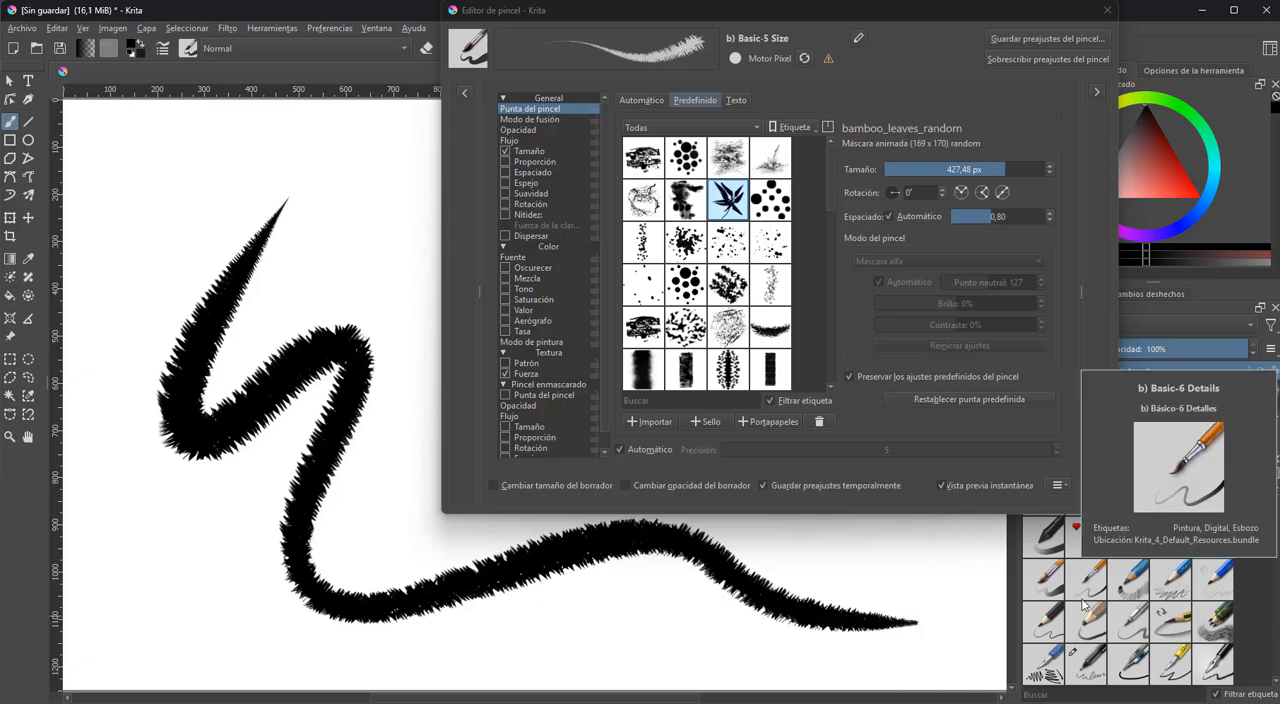
key("ctrl+z")
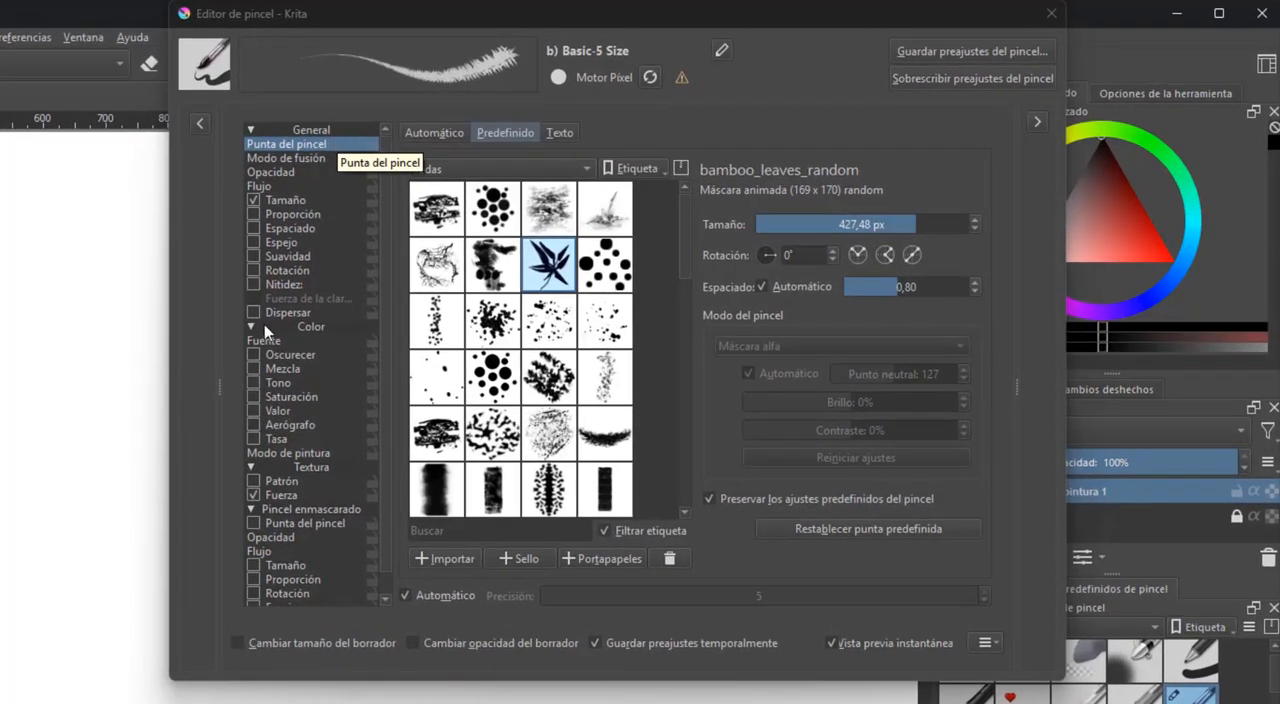
Collapse the Color, Textura, Pincel enmascarado and General groups in the brush editor's settings list
left_click(517, 246)
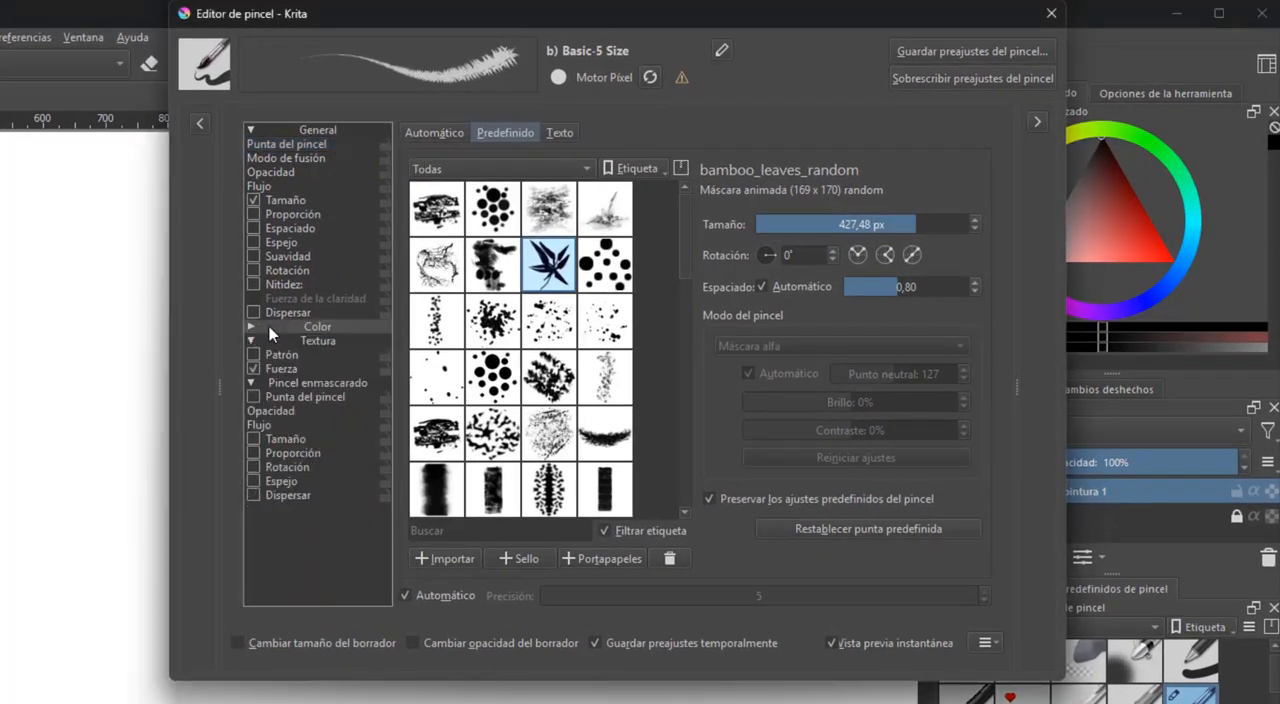
left_click(284, 341)
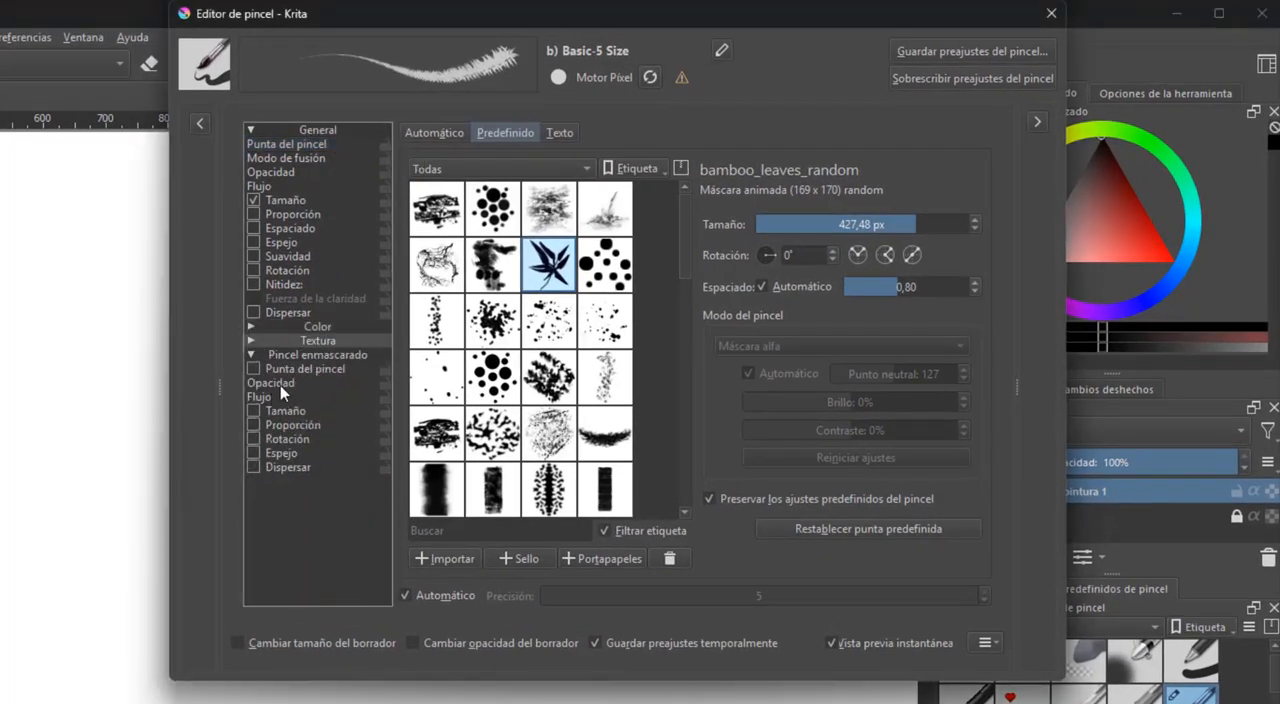
left_click(317, 352)
left_click(291, 130)
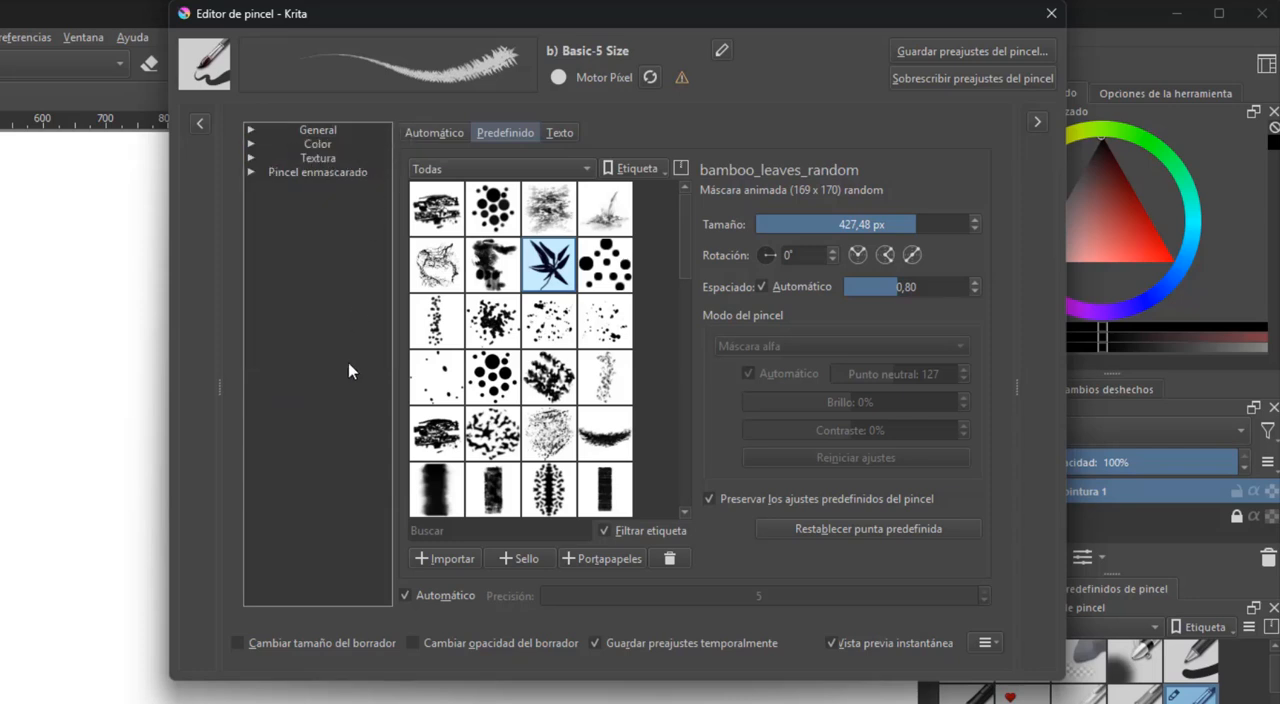
Expand the General group, show the Opacidad settings, and paint a diagonal test stroke on the canvas
left_click(355, 131)
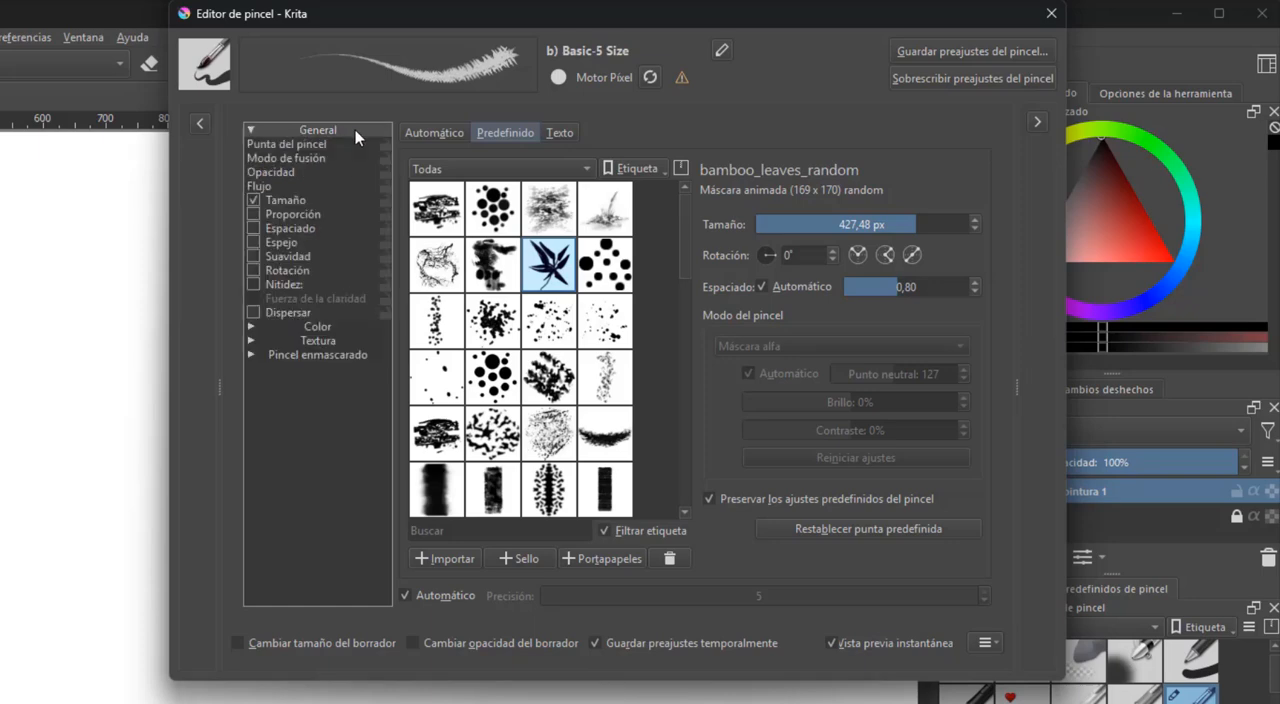
left_click(300, 172)
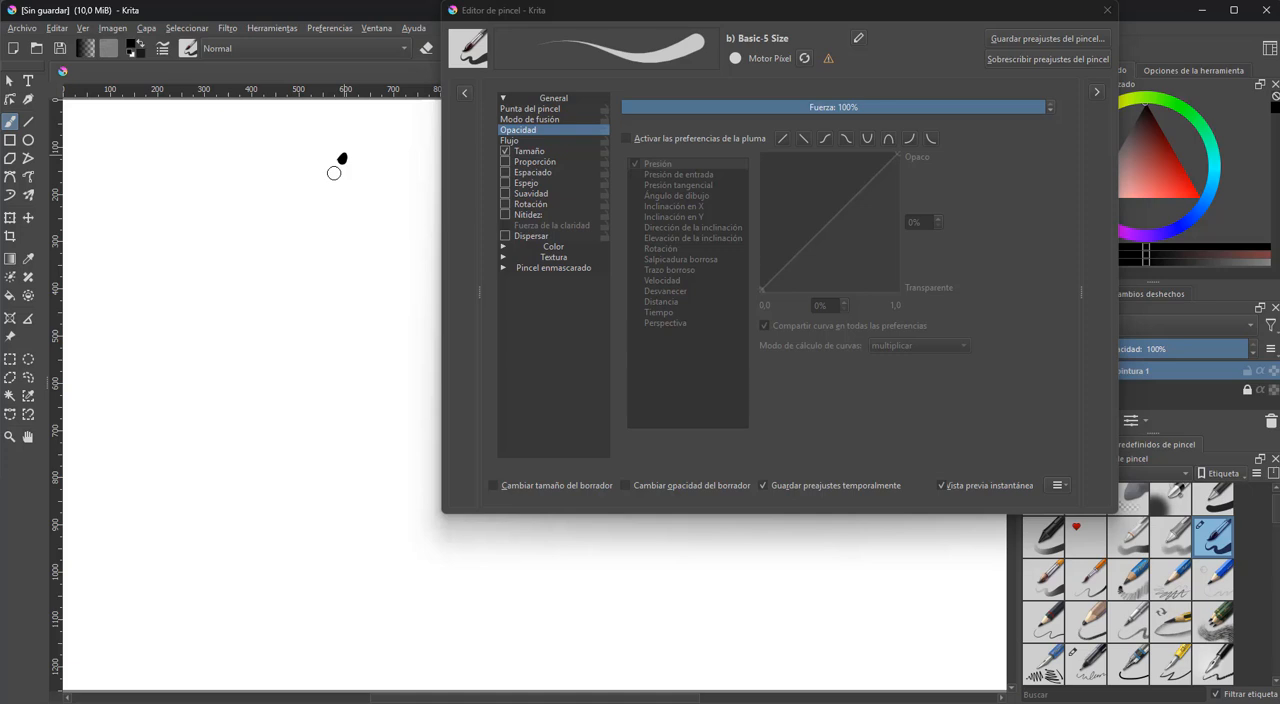
left_click_drag(334, 173, 109, 462)
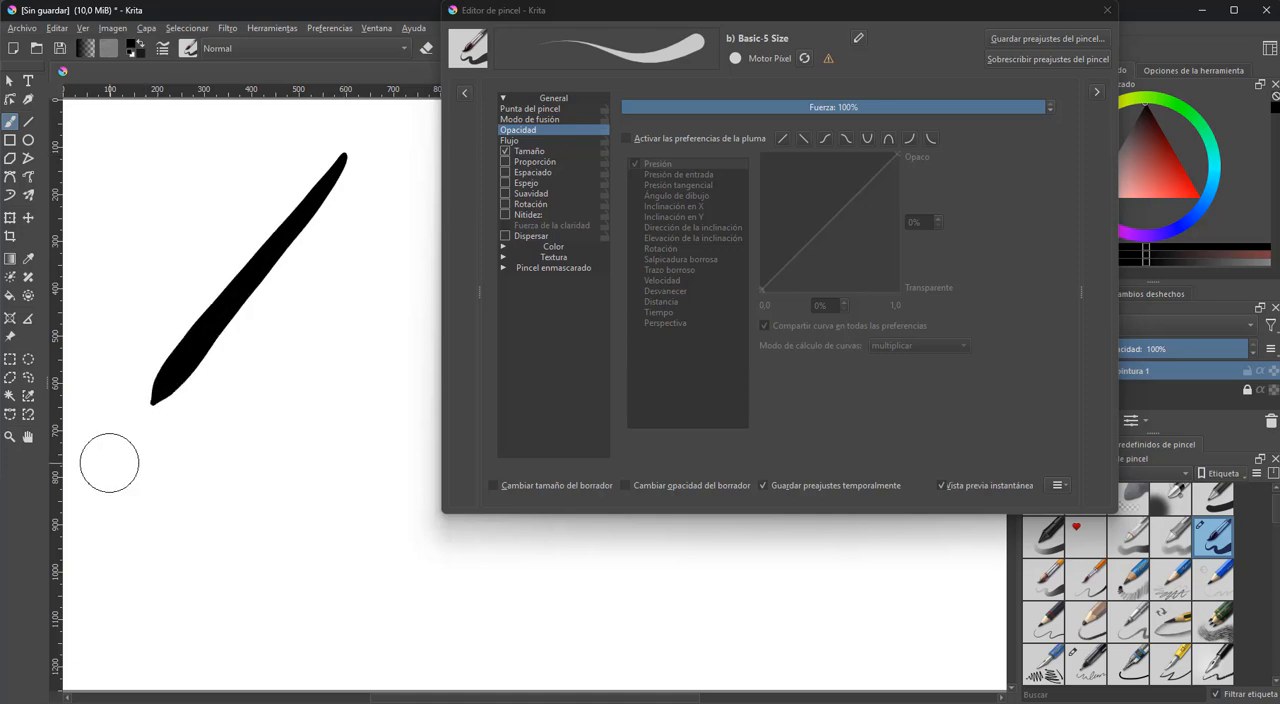
Set the opacity strength to 47% and paint a diagonal test stroke, then repeat beside it at 17%
left_click(821, 107)
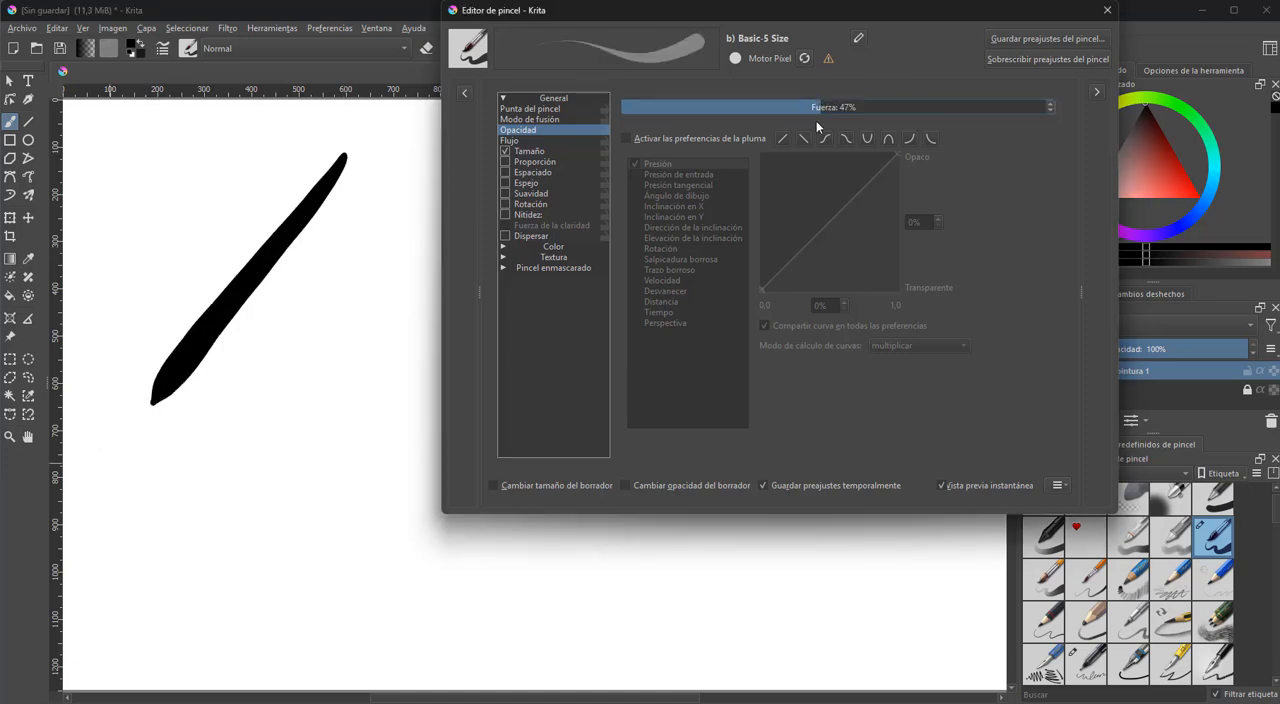
left_click_drag(388, 245, 180, 548)
left_click(693, 107)
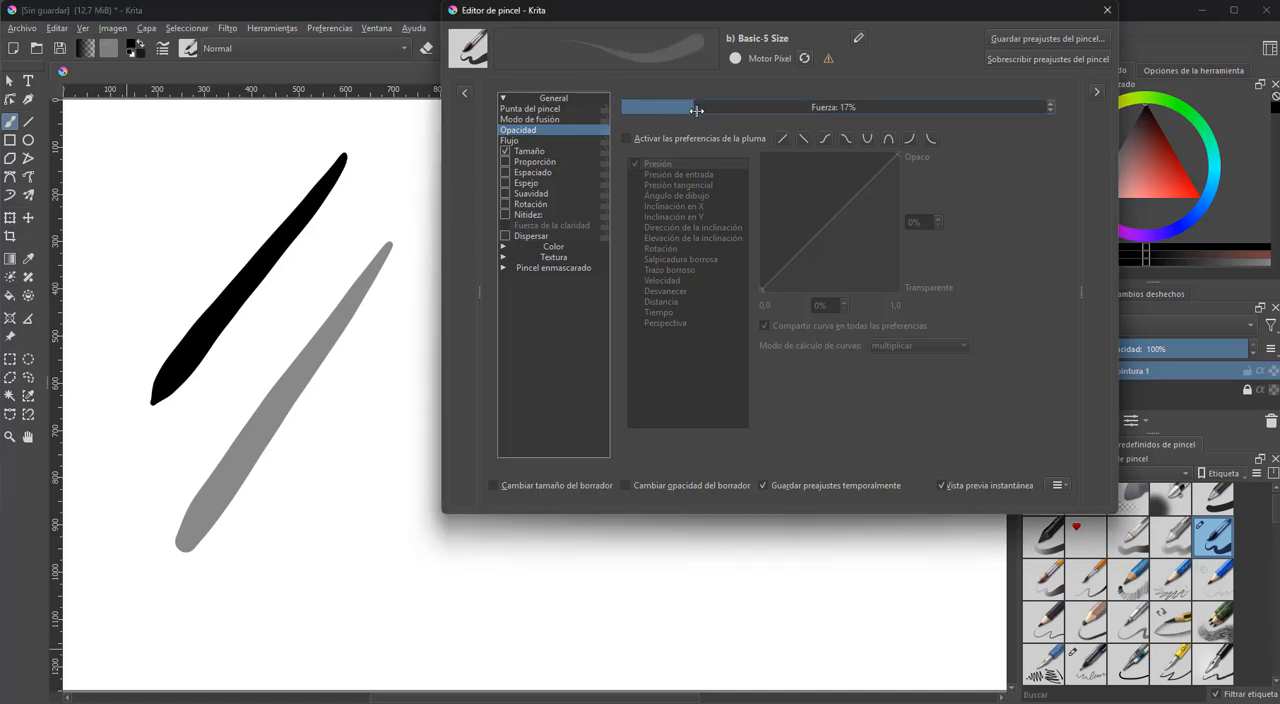
left_click_drag(414, 372, 253, 643)
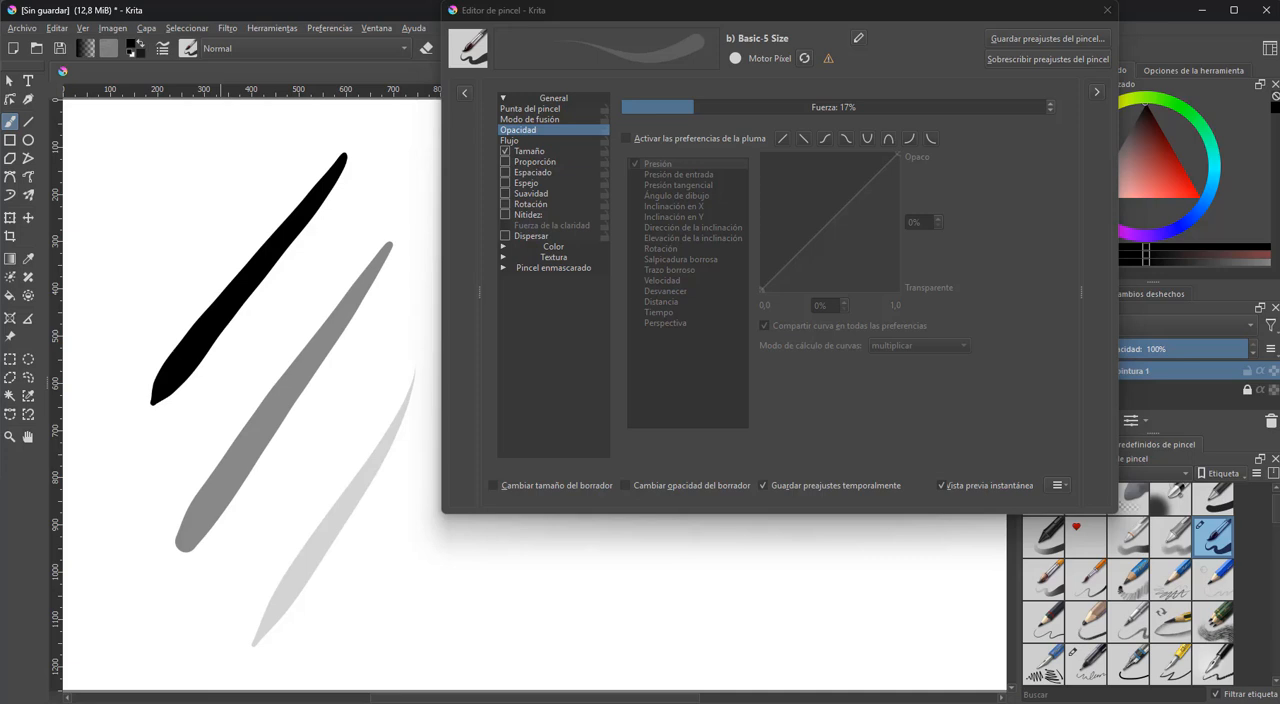
Show the Flujo settings and paint separate diagonal test strokes with the flow strength at 100%, 42% and 4%
left_click(515, 141)
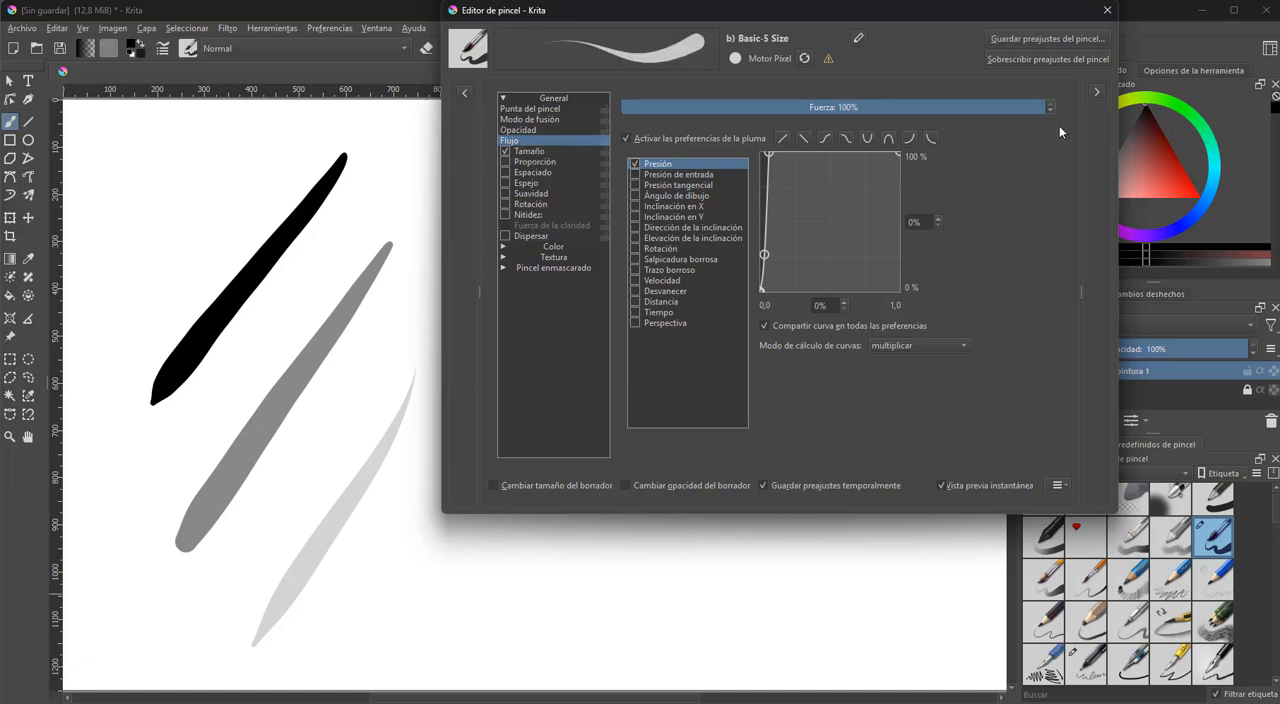
left_click_drag(336, 230, 166, 444)
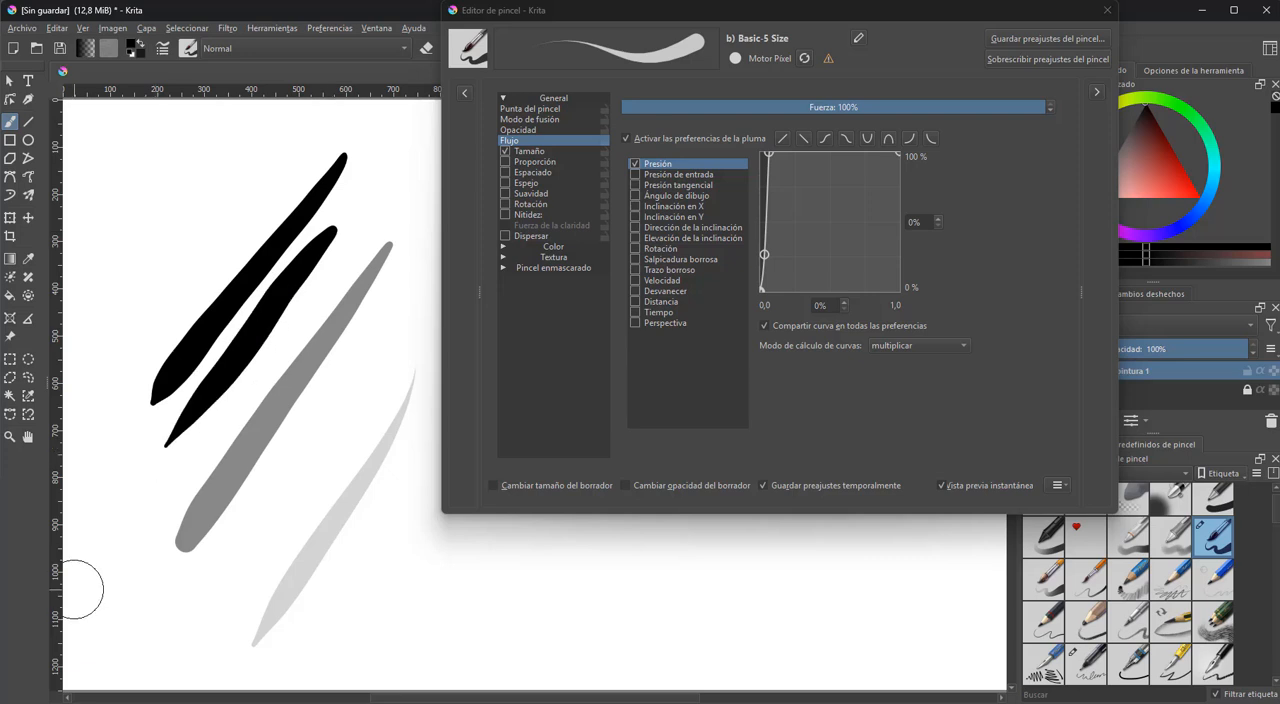
left_click(797, 107)
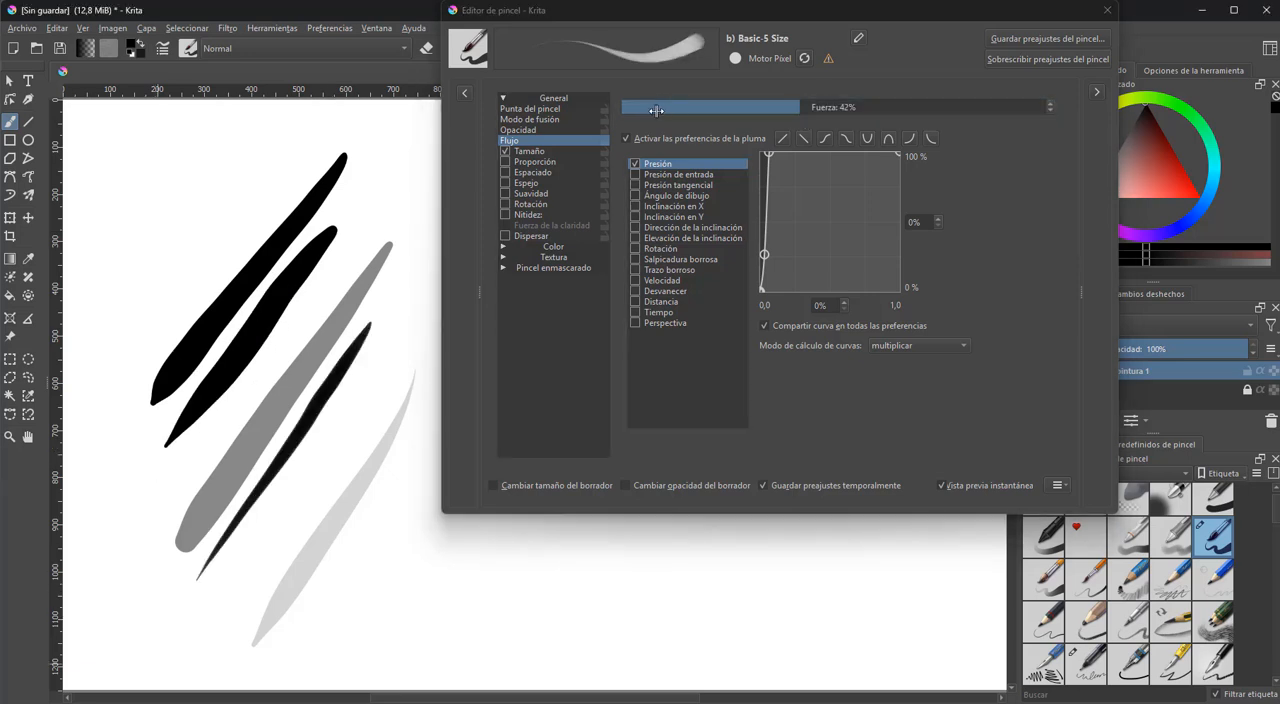
left_click(653, 107)
left_click(637, 107)
left_click_drag(405, 503, 340, 650)
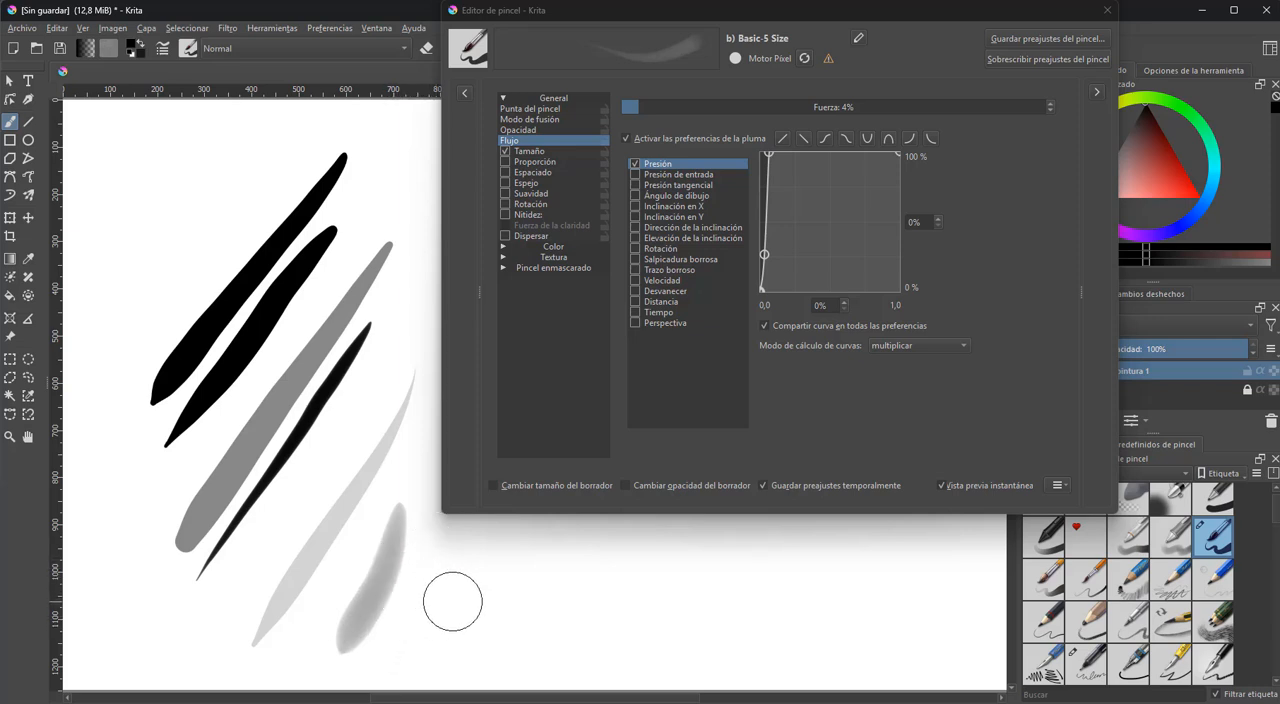
Scribble two filled test blocks with the flow at 100%, then another beside them with the opacity at 21%
left_click(997, 107)
left_click_drag(1030, 96, 1060, 100)
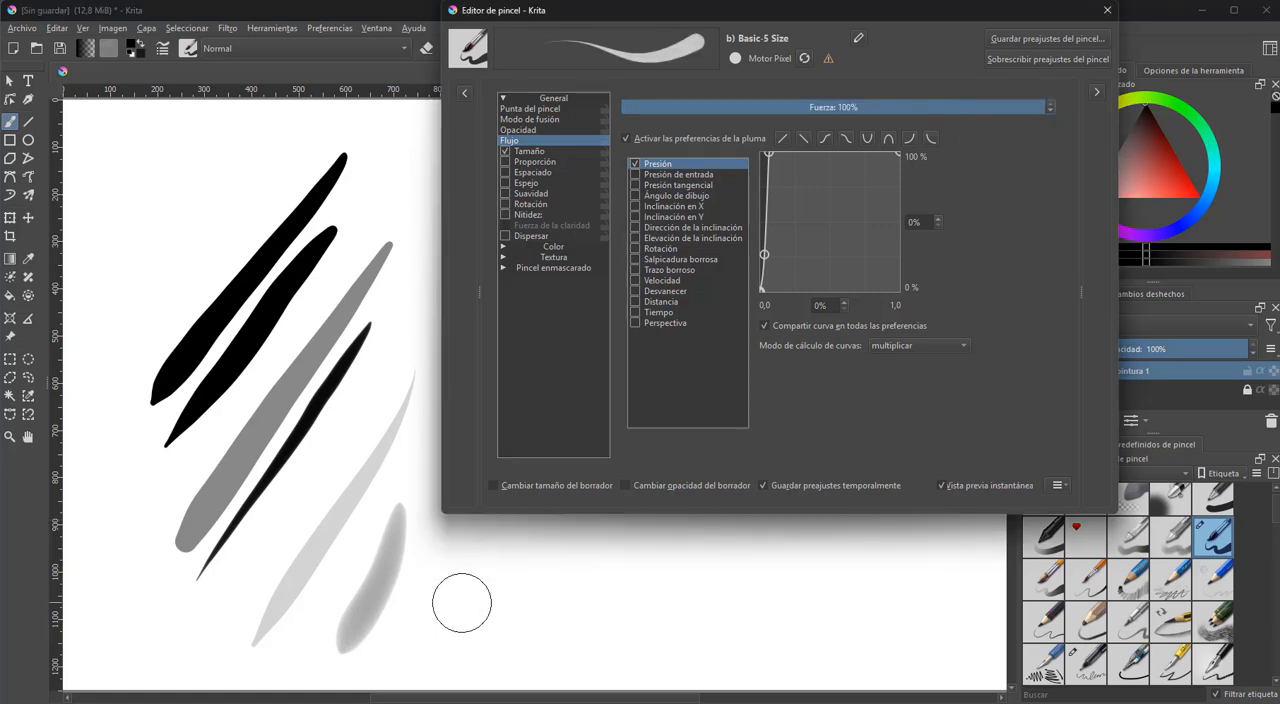
mouse_move(471, 574)
left_mouse_down()
mouse_move(471, 620)
mouse_move(521, 578)
mouse_move(517, 614)
mouse_move(513, 564)
mouse_move(484, 605)
mouse_move(628, 618)
mouse_move(606, 575)
mouse_move(663, 609)
left_mouse_up()
left_click(556, 133)
mouse_move(722, 618)
left_mouse_down()
mouse_move(785, 609)
mouse_move(822, 598)
left_mouse_up()
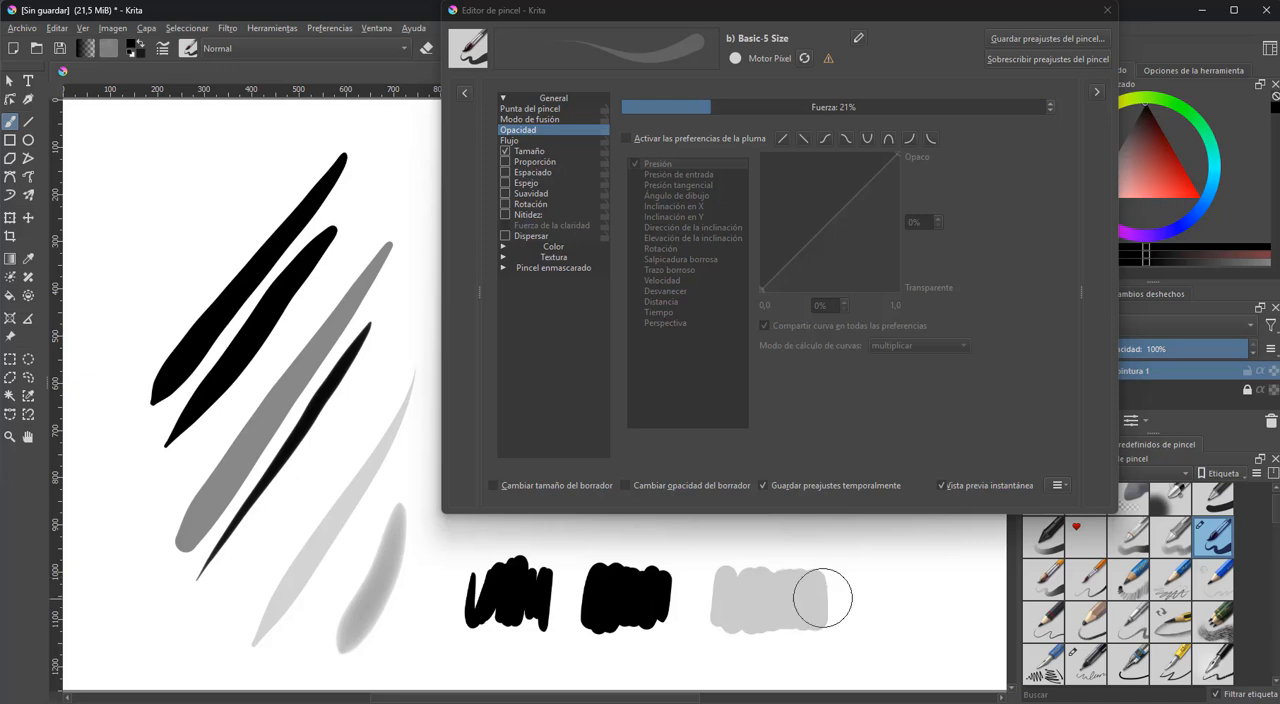
Scribble an overlapping test patch beside the blocks with the opacity at 98% and the flow at 17%
left_click_drag(794, 107, 1074, 132)
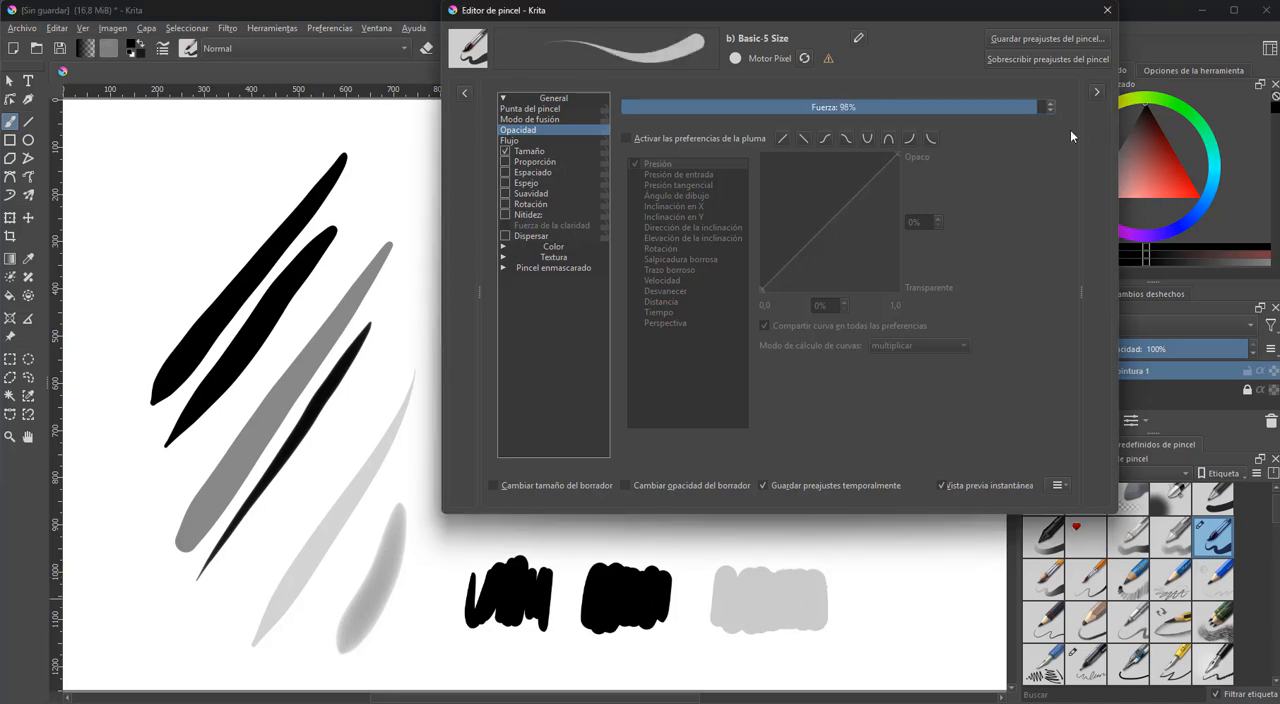
left_click(561, 142)
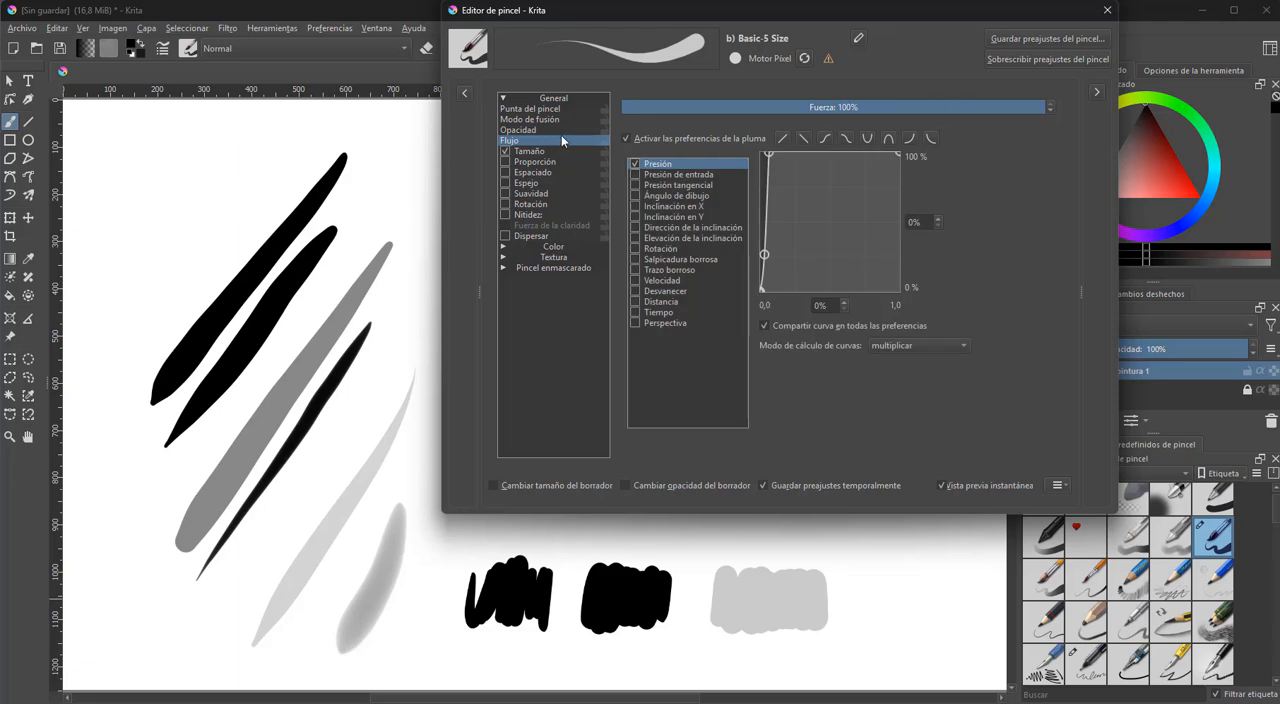
left_click(560, 130)
left_click(578, 140)
left_click(694, 107)
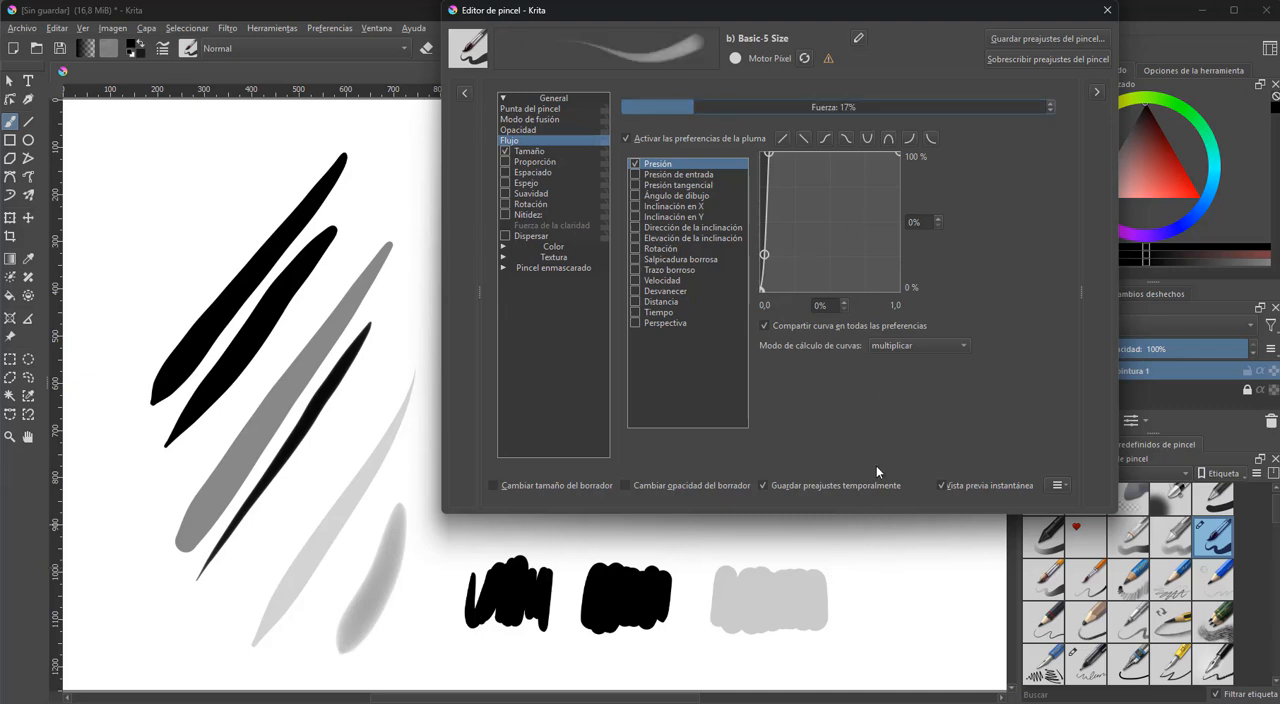
mouse_move(866, 572)
left_mouse_down()
mouse_move(874, 620)
mouse_move(894, 619)
mouse_move(924, 585)
mouse_move(952, 599)
mouse_move(959, 623)
mouse_move(978, 583)
left_mouse_up()
mouse_move(882, 521)
left_mouse_down()
mouse_move(925, 570)
mouse_move(975, 585)
mouse_move(995, 535)
mouse_move(965, 530)
left_mouse_up()
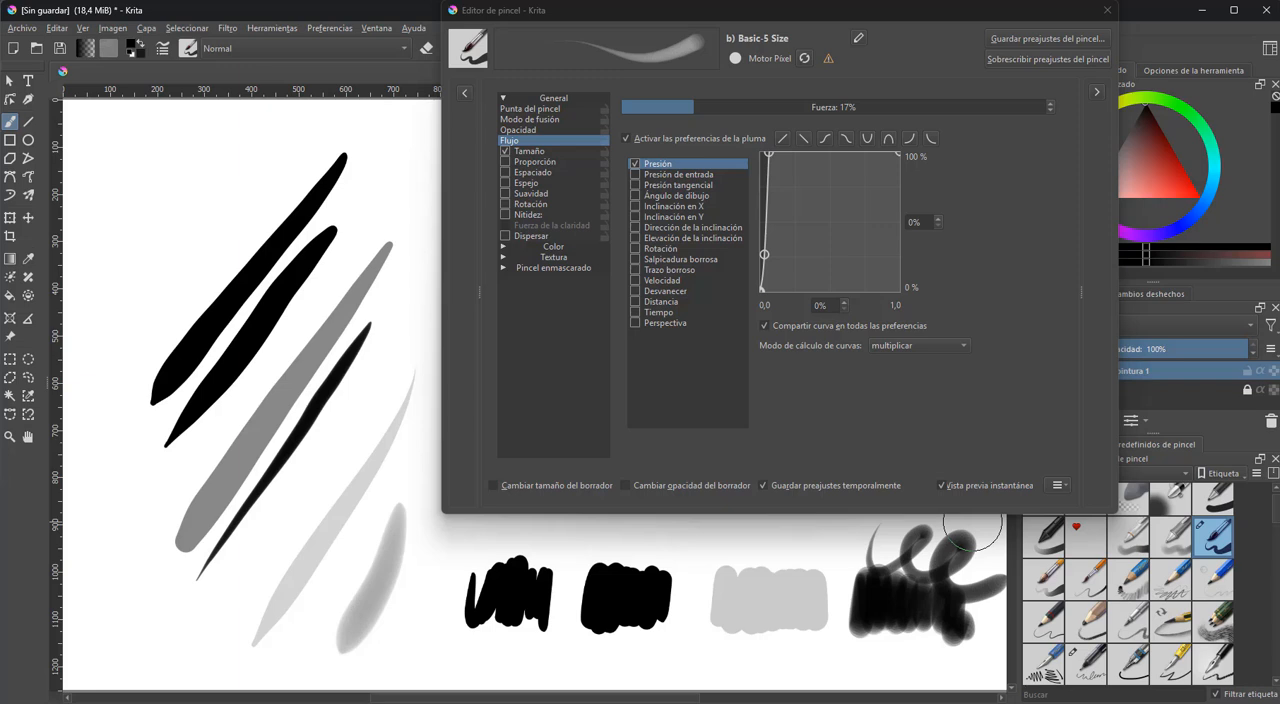
Clear the canvas and paint a fresh diagonal stroke with the flow strength at 100%
key("Delete")
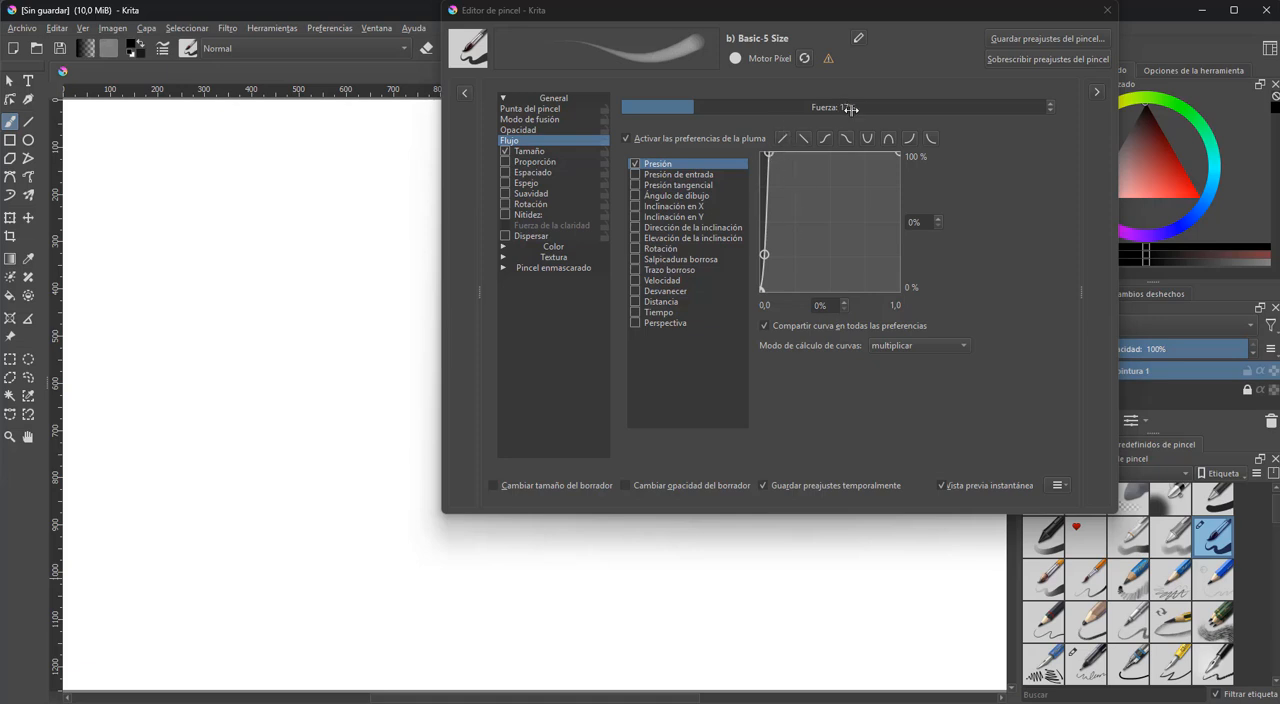
left_click_drag(709, 110, 1085, 105)
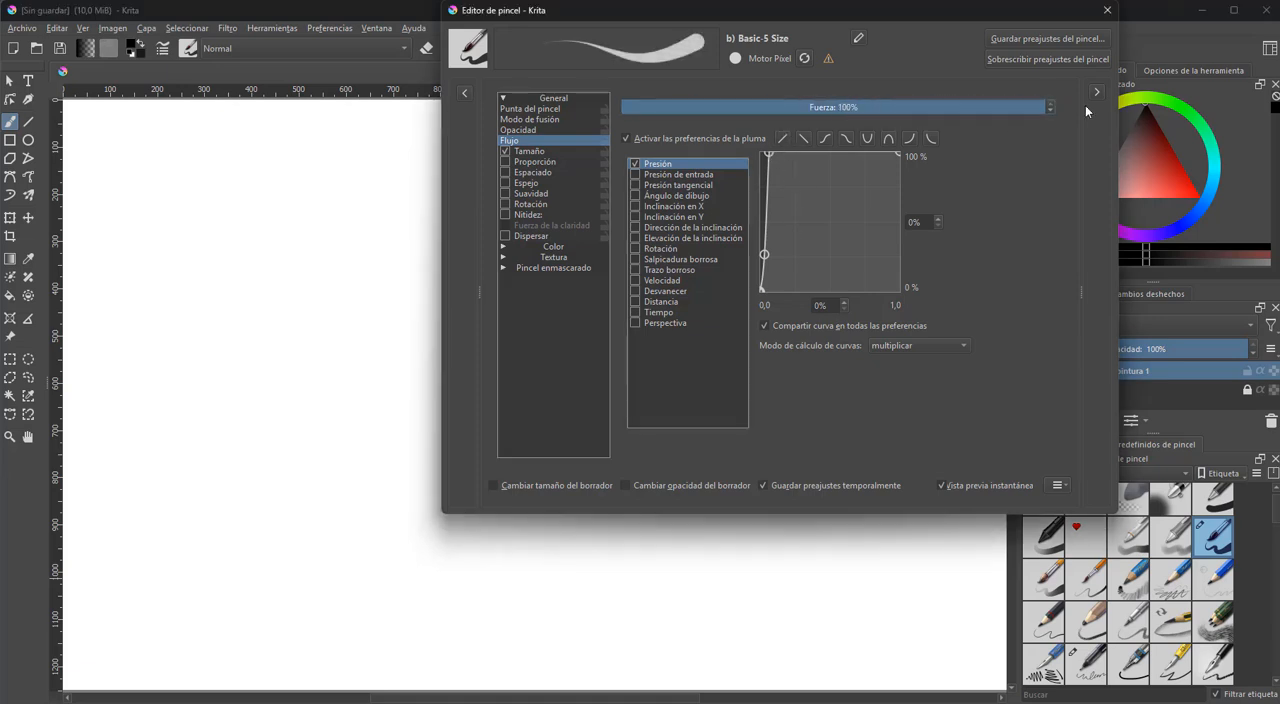
left_click_drag(110, 393, 380, 259)
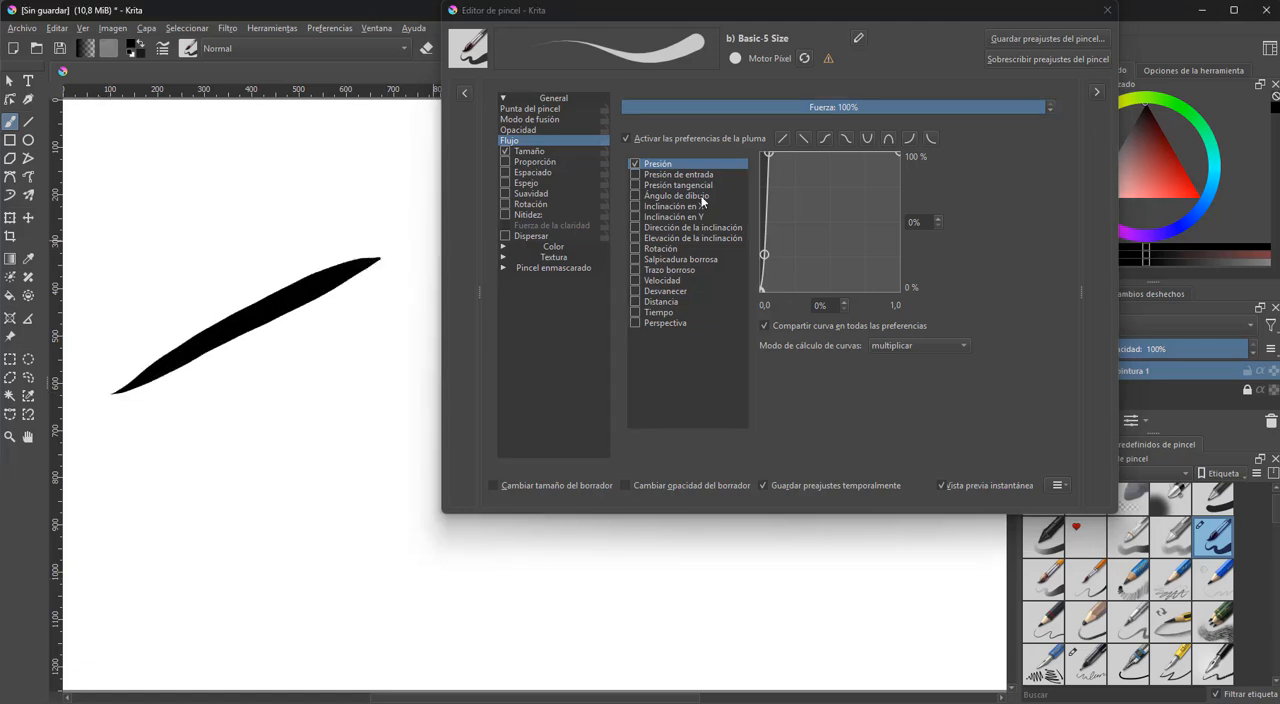
Bend the flow's pressure curve downward into a late, steep rise, with its upper point at 95% and 79%
left_click_drag(765, 254, 831, 251)
left_click(883, 183)
left_click_drag(884, 187, 886, 184)
left_click_drag(831, 251, 842, 273)
mouse_move(887, 185)
left_mouse_down()
mouse_move(893, 196)
mouse_move(893, 181)
left_mouse_up()
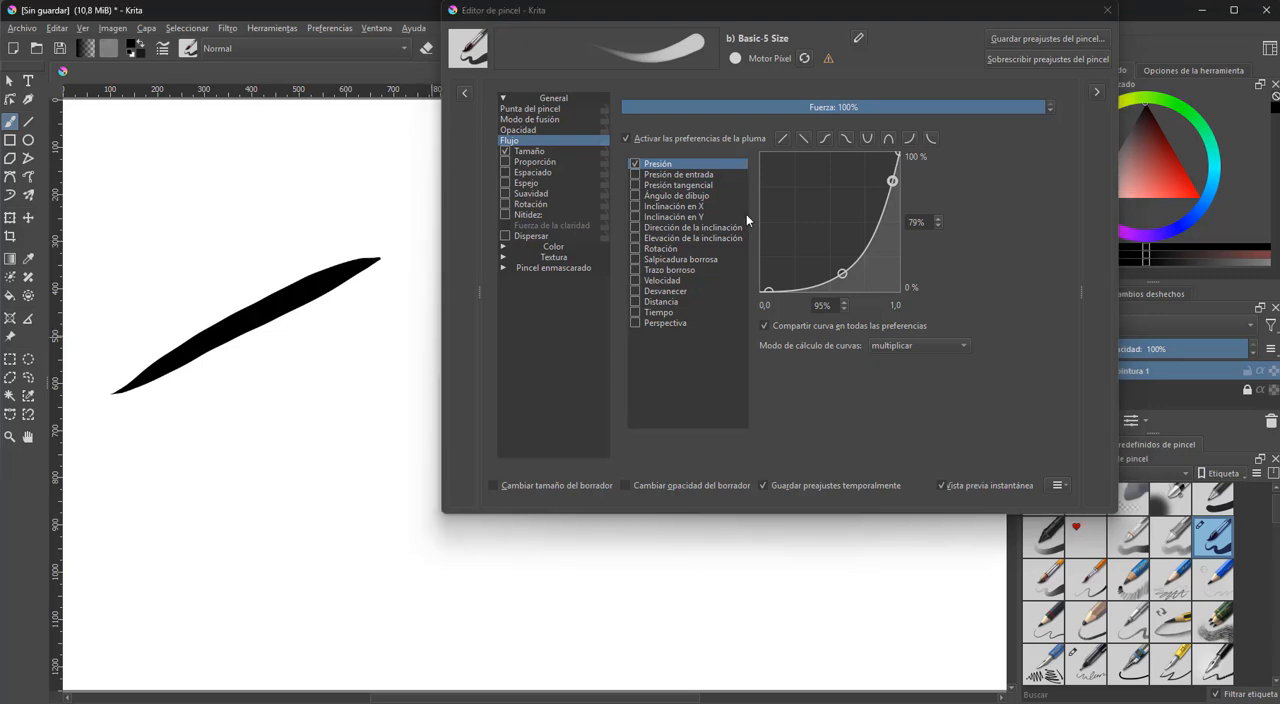
Paint two diagonal test strokes below the first, undoing and repainting the lower one with pressure growing from light to heavy
left_click_drag(145, 465, 395, 322)
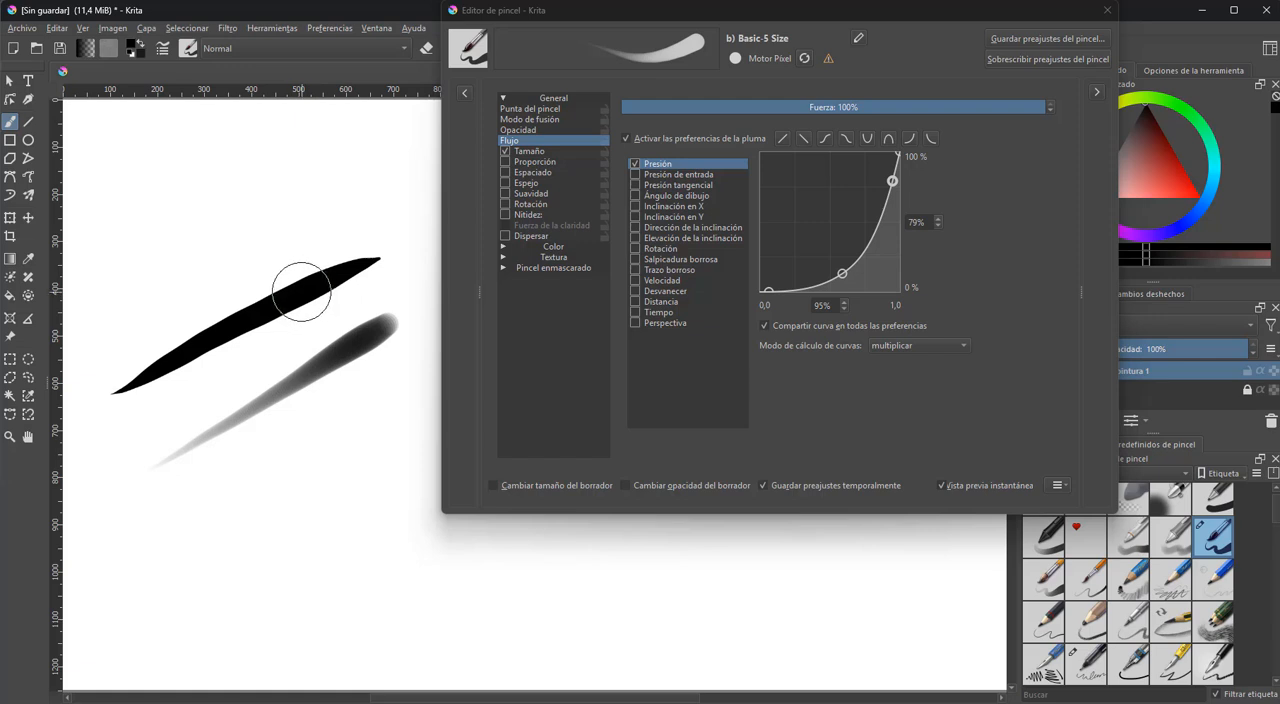
left_click_drag(154, 548, 422, 396)
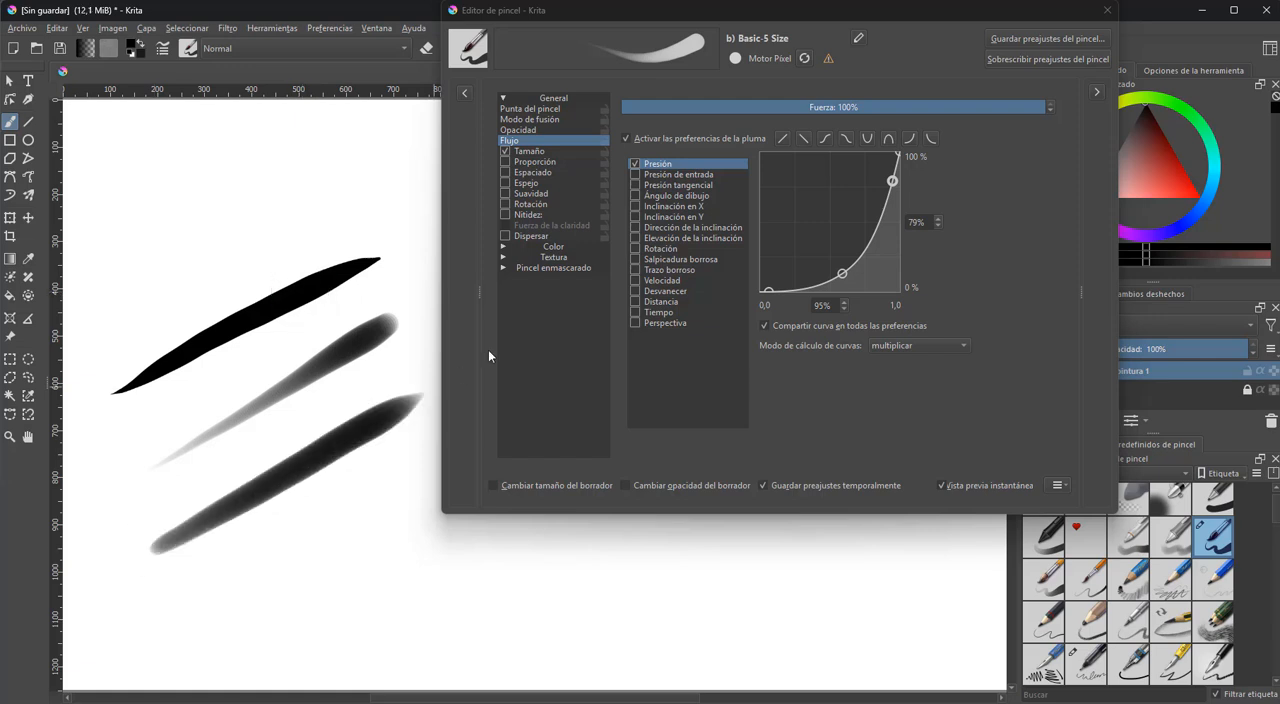
key("ctrl+z")
left_click_drag(189, 529, 429, 400)
key("ctrl+z")
left_click_drag(140, 572, 439, 366)
key("ctrl+z")
left_click_drag(158, 562, 309, 455)
left_click_drag(309, 455, 424, 368)
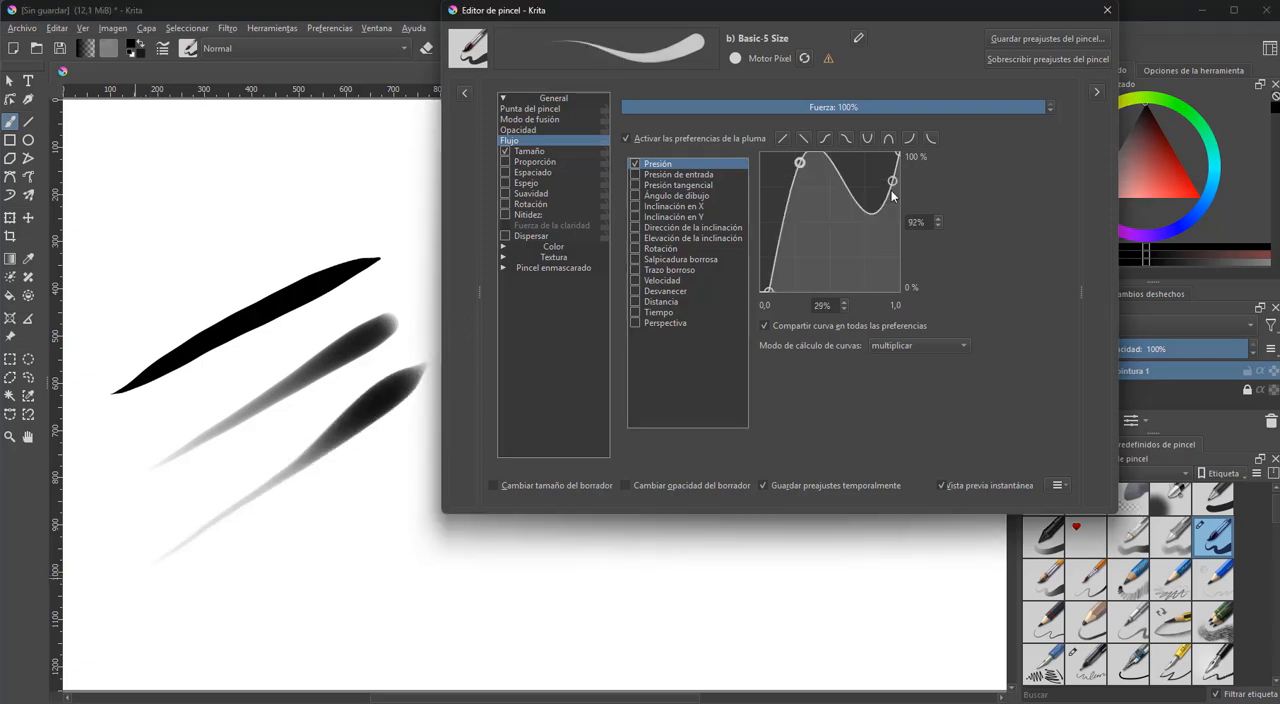
Reshape the flow's pressure curve to rise steeply early, with its upper point at 82% and 100%, and paint another diagonal stroke
left_click_drag(892, 190, 875, 152)
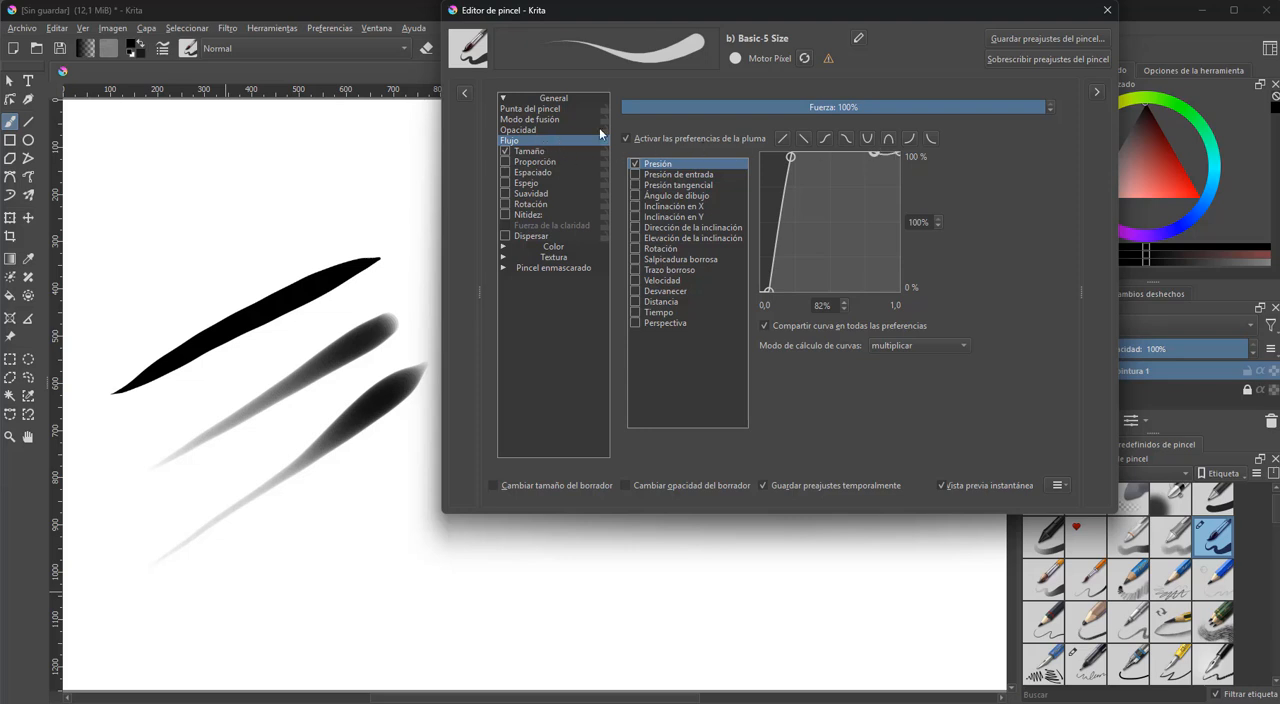
left_click_drag(193, 611, 418, 492)
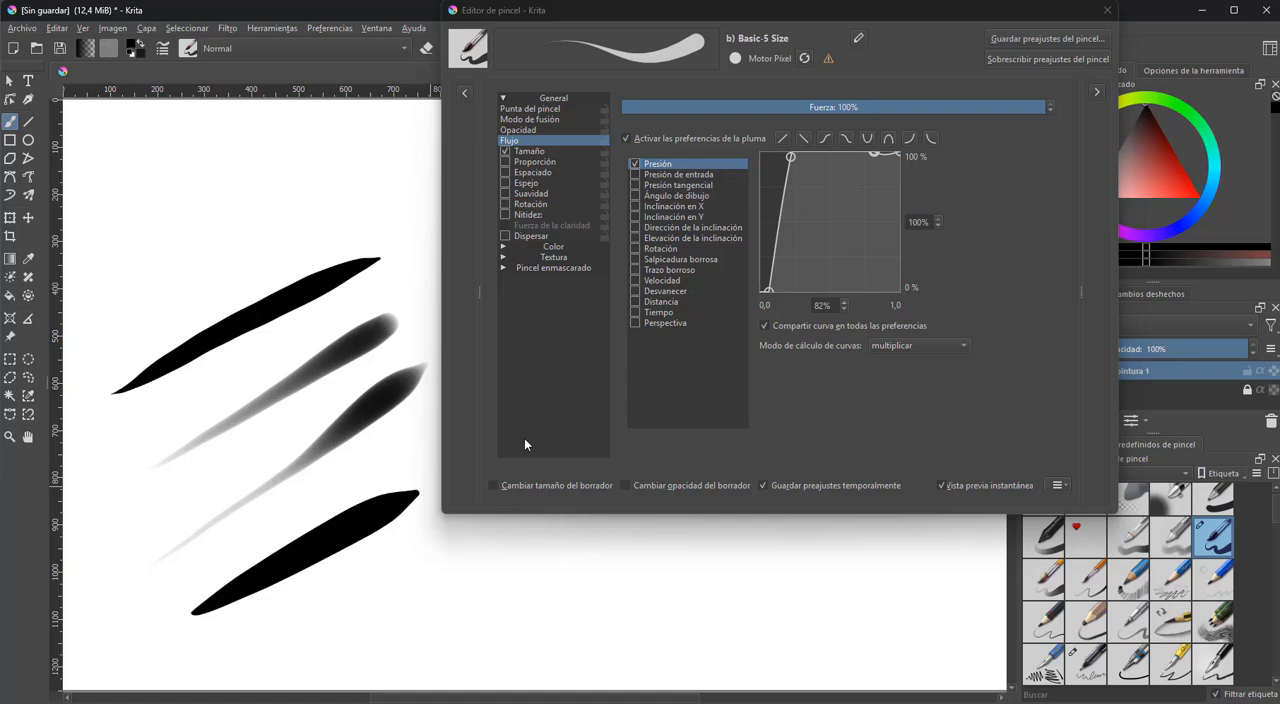
Undo all the diagonal test strokes on the canvas
key("ctrl+z")
key("ctrl+z")
key("ctrl+z")
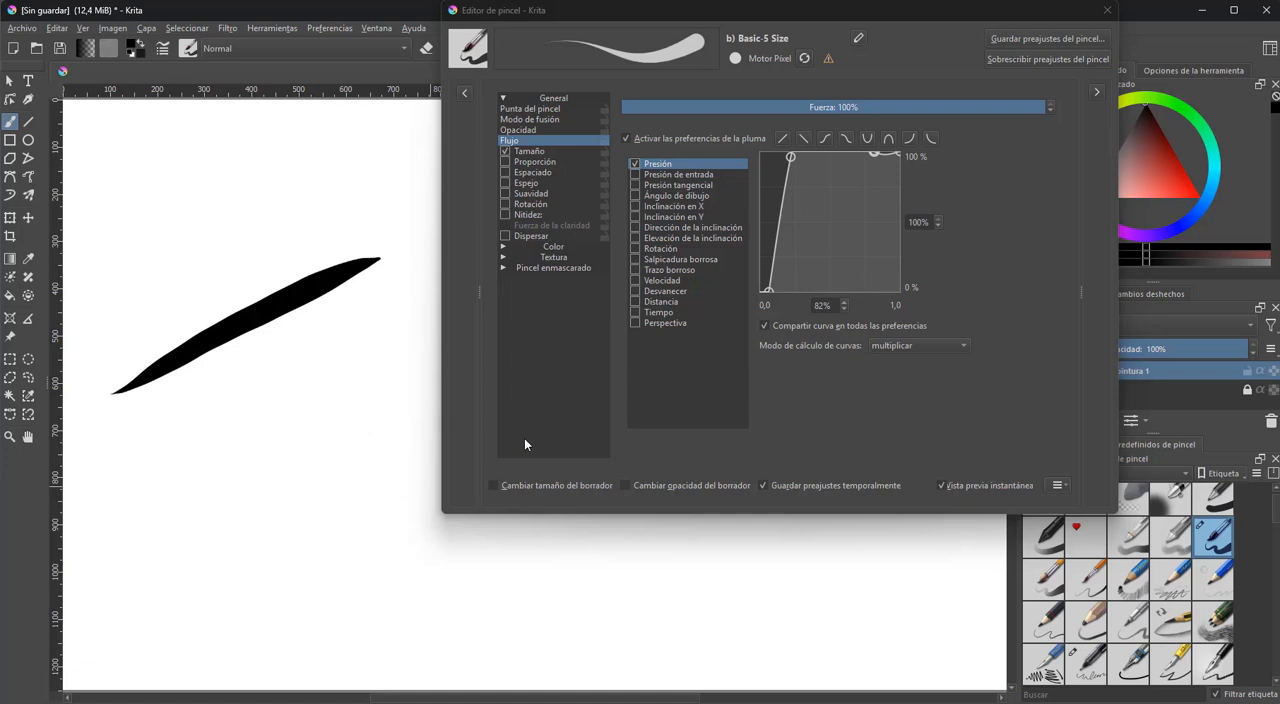
key("ctrl+z")
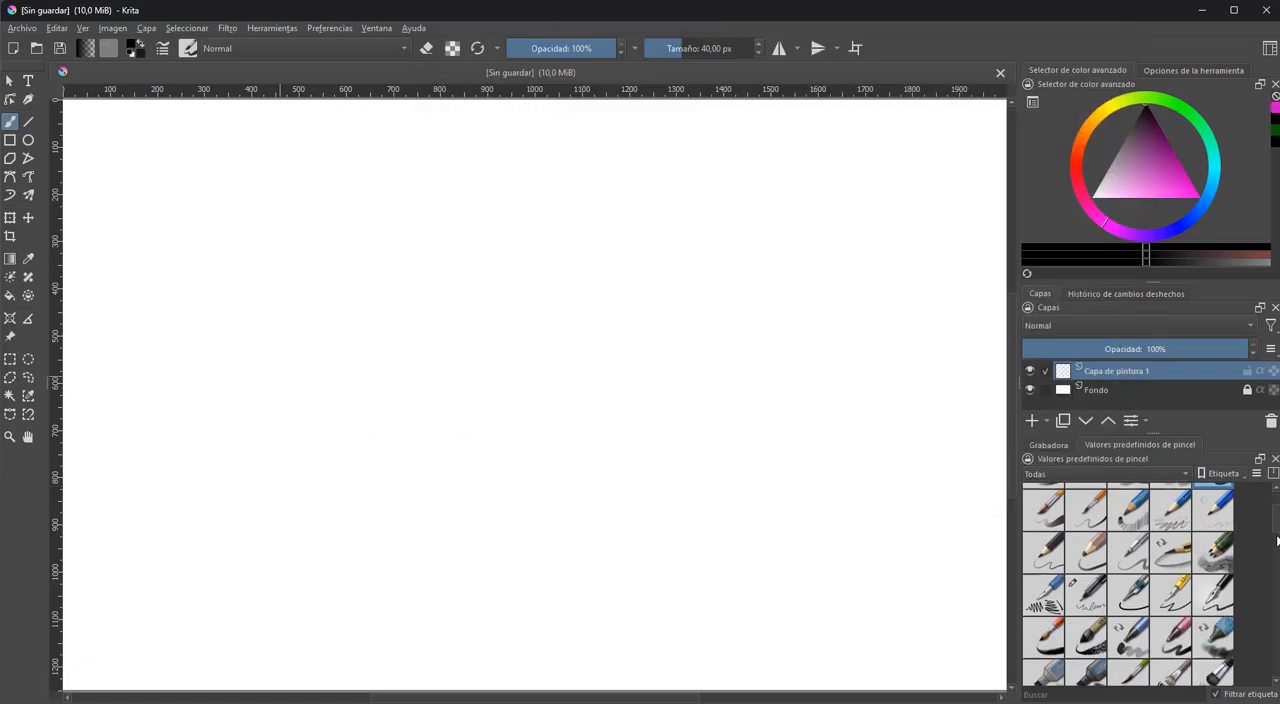
Choose the h) Chalk Soft brush preset and paint a broad diagonal black stroke in the canvas's upper area
left_click_drag(1276, 541, 1275, 566)
left_click(1056, 494)
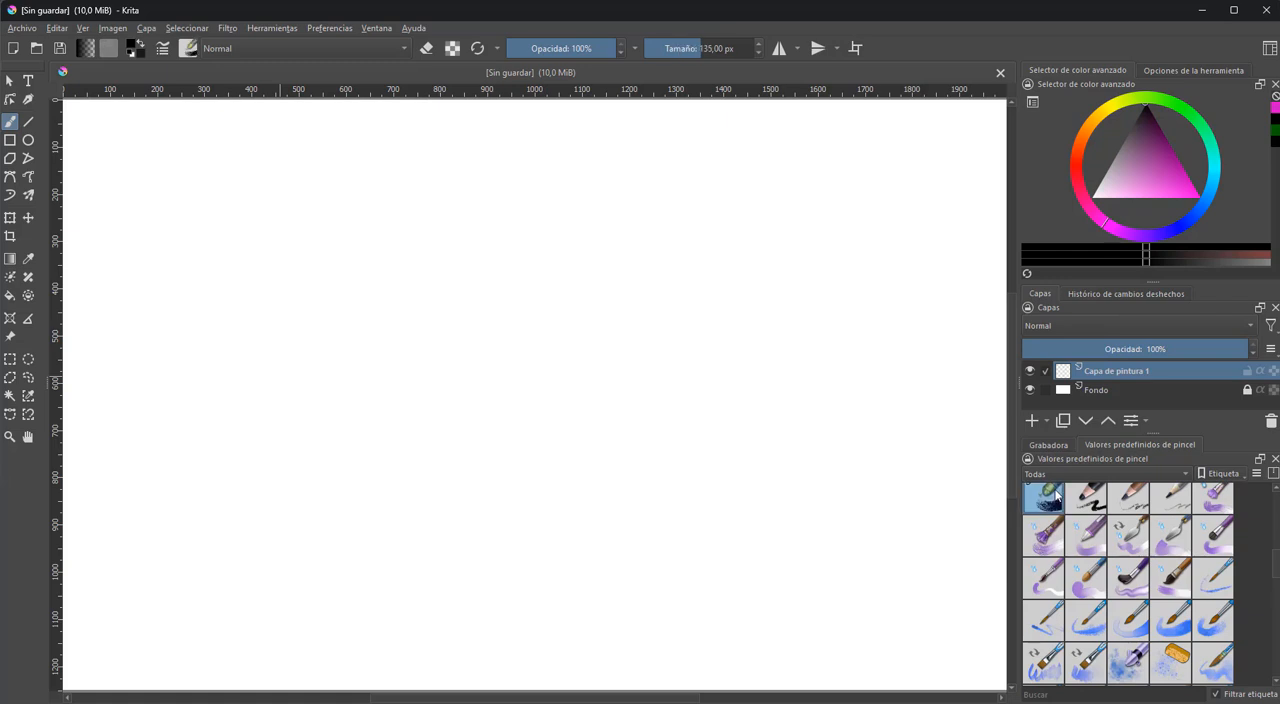
mouse_move(126, 334)
left_mouse_down()
mouse_move(196, 250)
mouse_move(310, 165)
left_mouse_up()
Set the Chalk Soft tip's mask type to Suave and paint two more diagonal strokes, the second in magenta
key("F5")
left_click(685, 225)
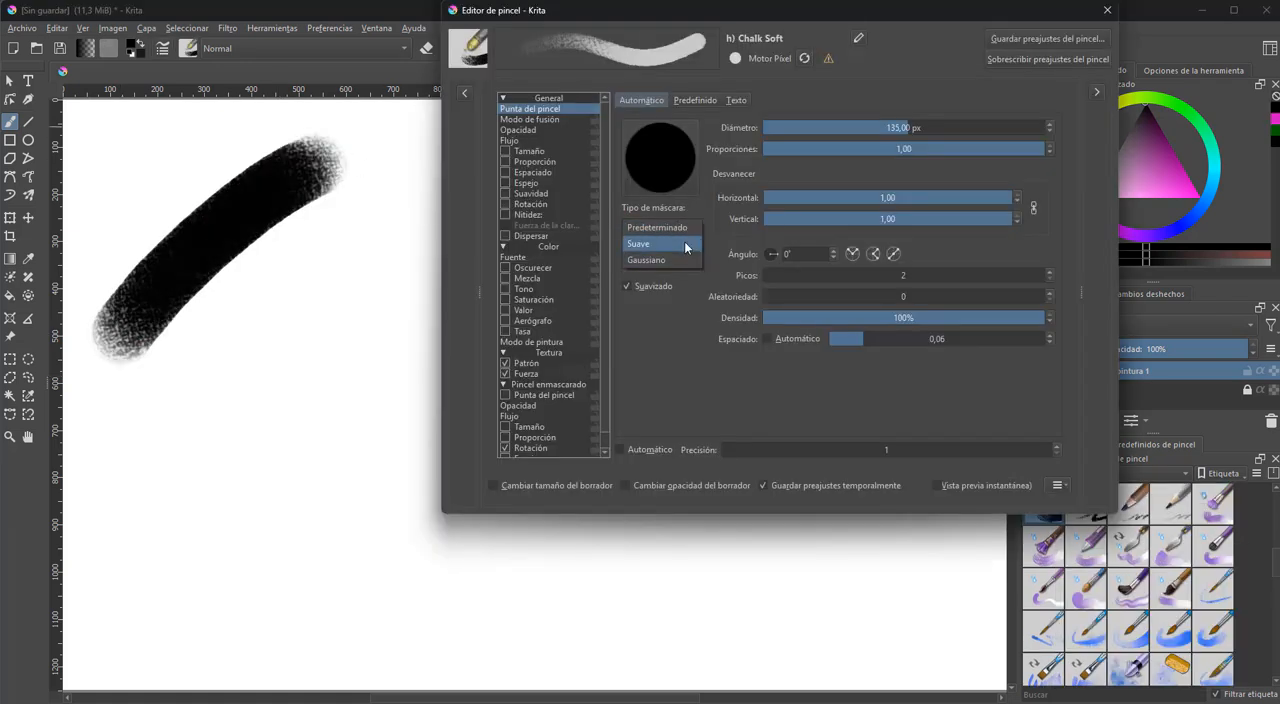
left_click(685, 245)
left_click_drag(128, 395, 356, 216)
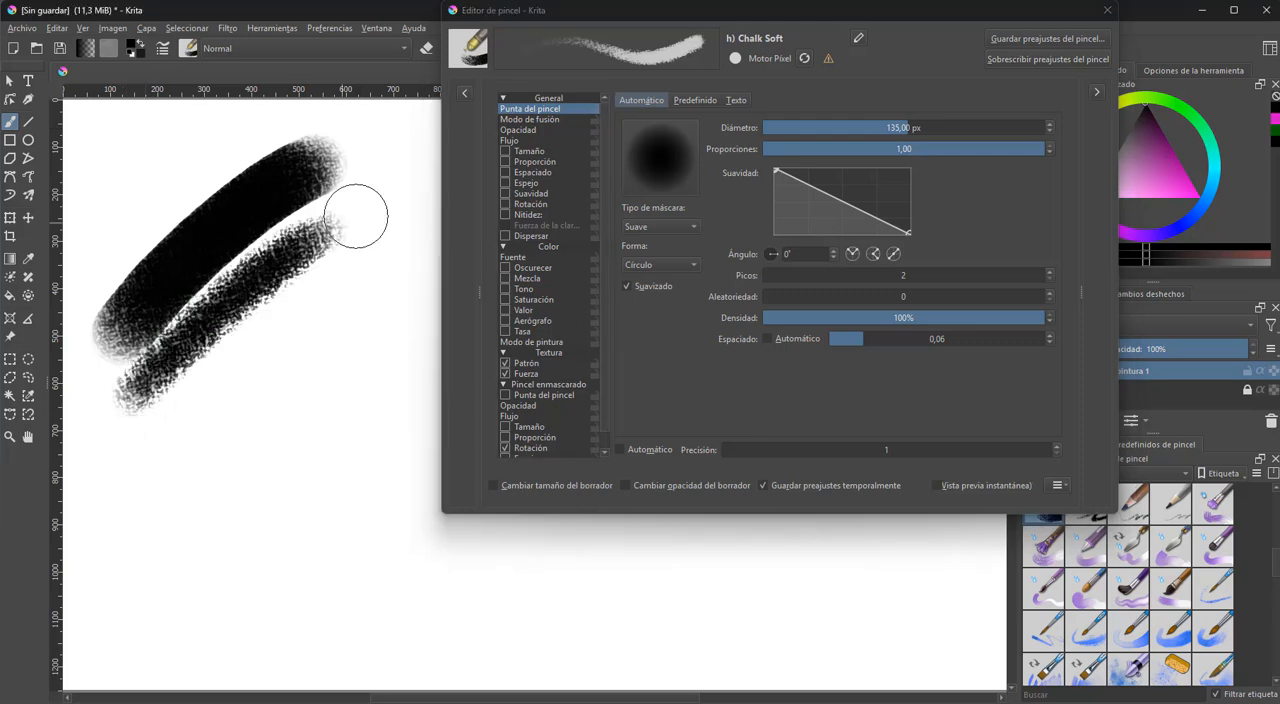
left_click(1191, 183)
left_click_drag(160, 458, 365, 287)
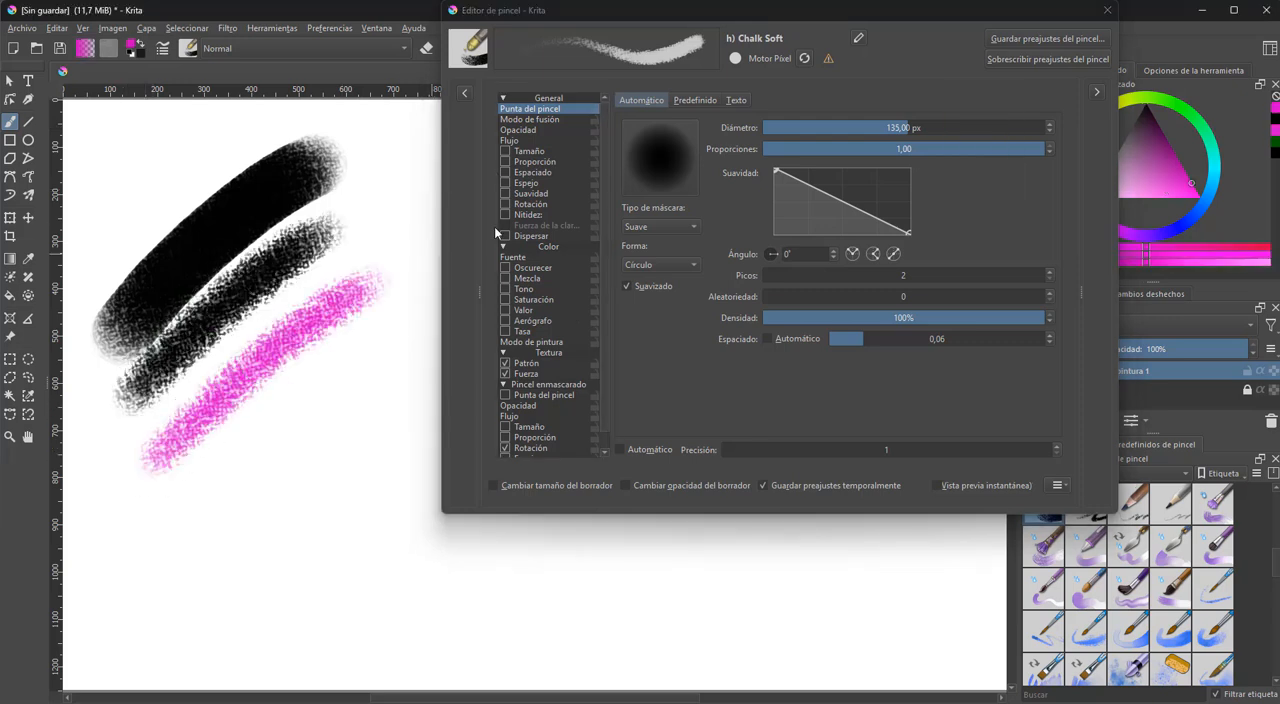
Choose the predefined square_eroded tip for the brush and paint a magenta diagonal stroke below the others
left_click(696, 100)
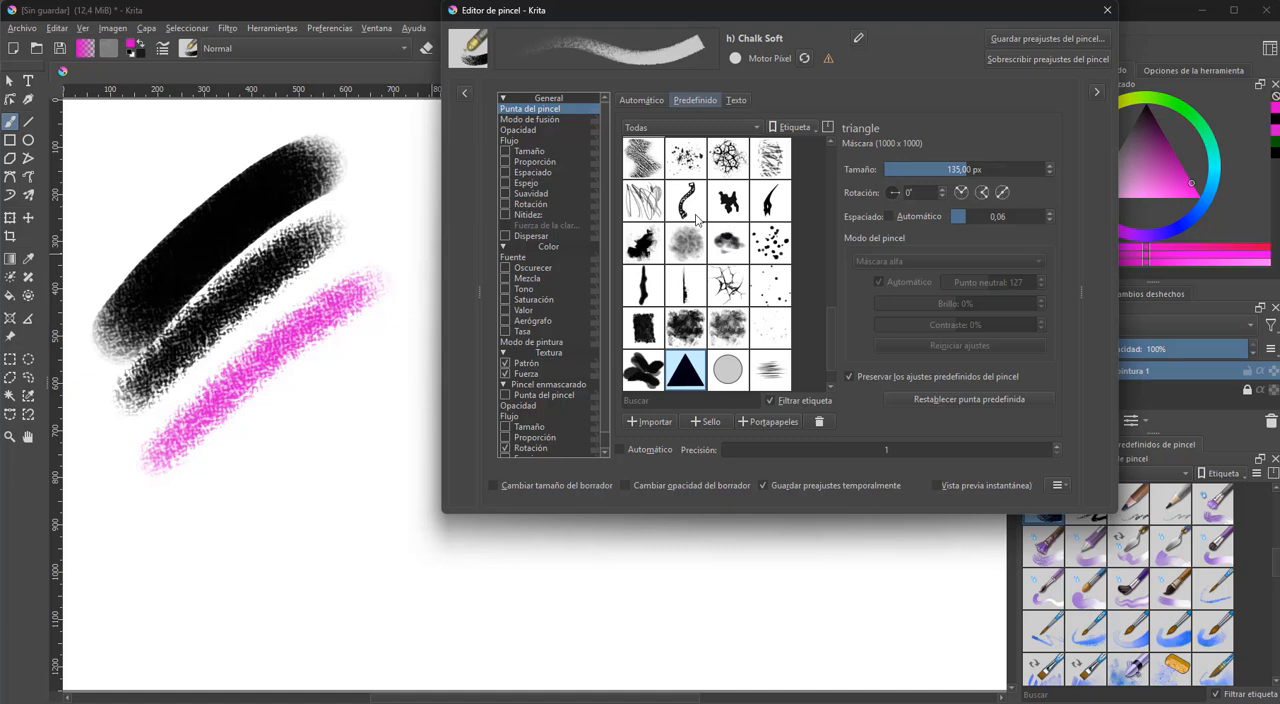
left_click(643, 327)
left_click_drag(173, 514, 366, 365)
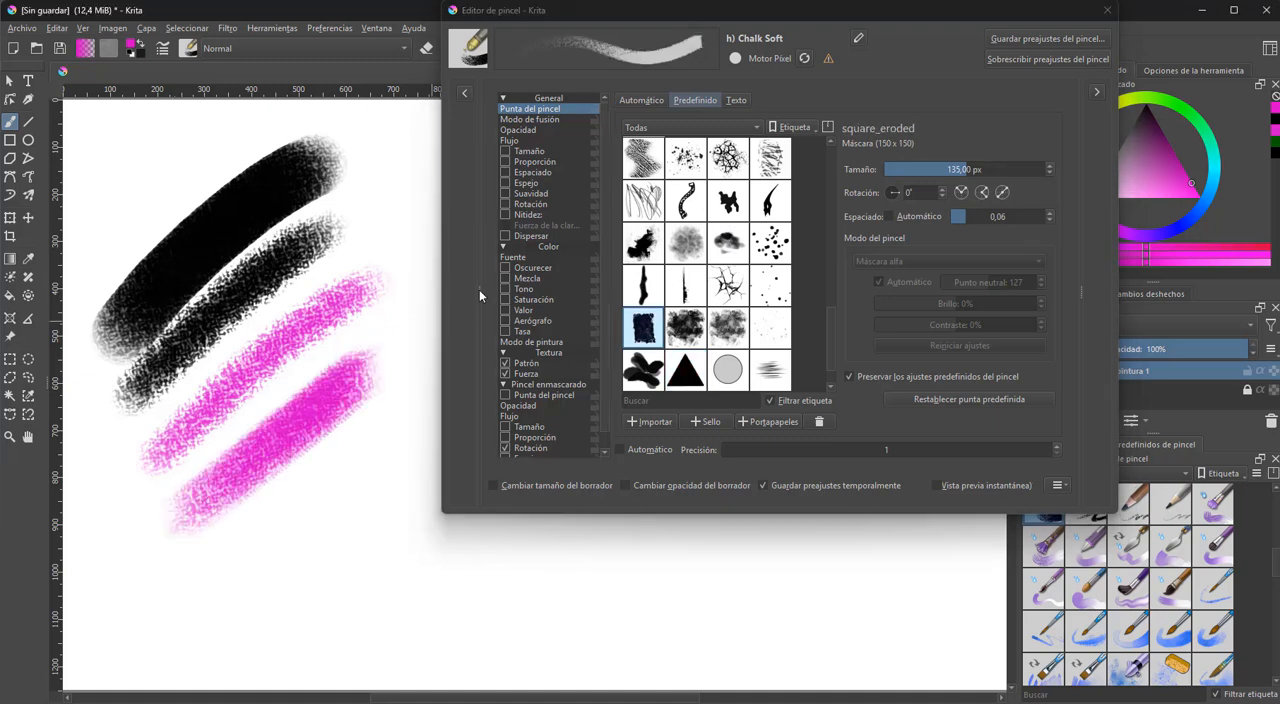
Lower the Chalk Soft brush's opacity strength slightly and paint another magenta diagonal stroke below the previous one
left_click(530, 130)
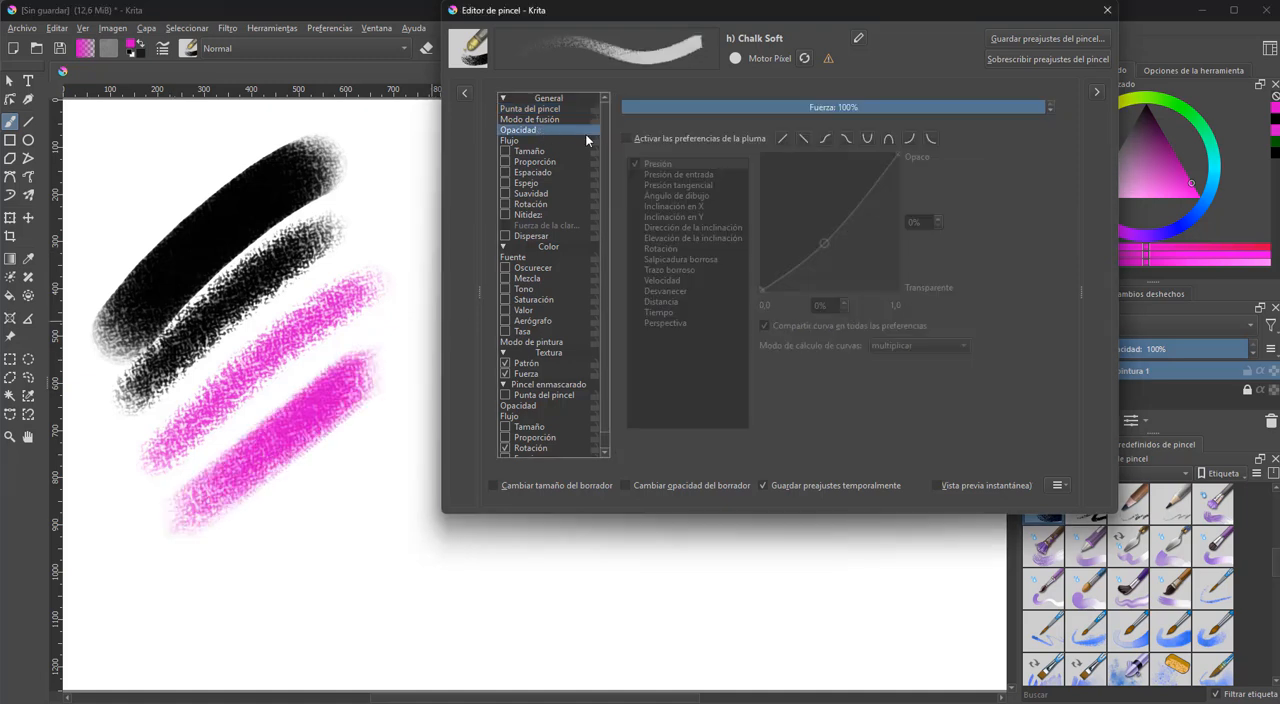
left_click_drag(1040, 106, 976, 108)
left_click_drag(209, 557, 395, 425)
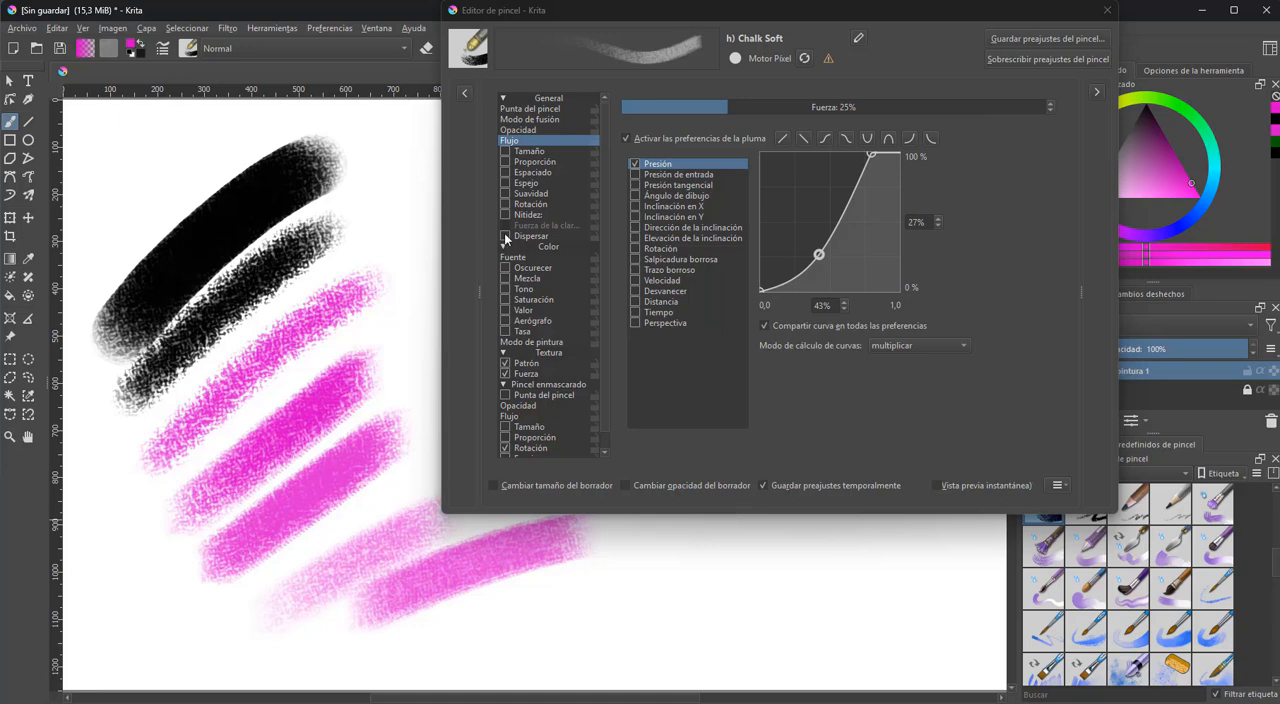
Enable Dispersar, reshape its curve with a point at 91% and 58%, and paint test strokes below the editor
left_click(506, 236)
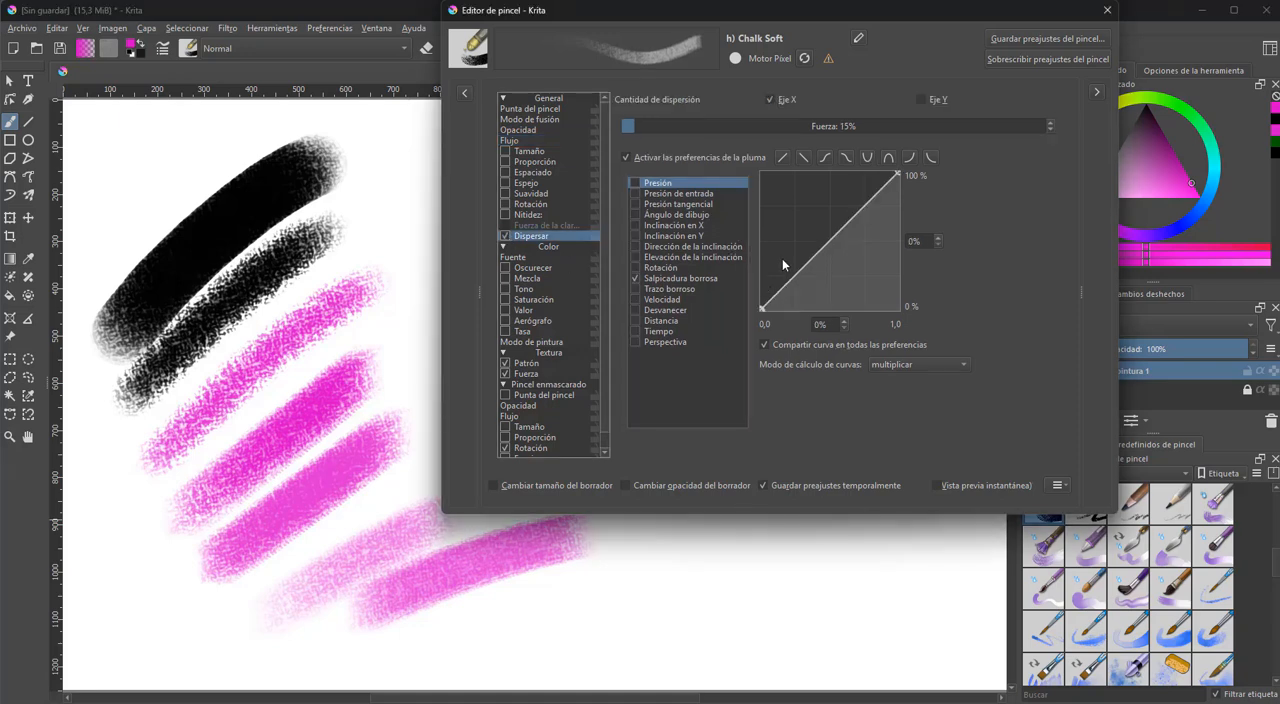
left_click_drag(855, 227, 886, 230)
left_click_drag(585, 605, 762, 565)
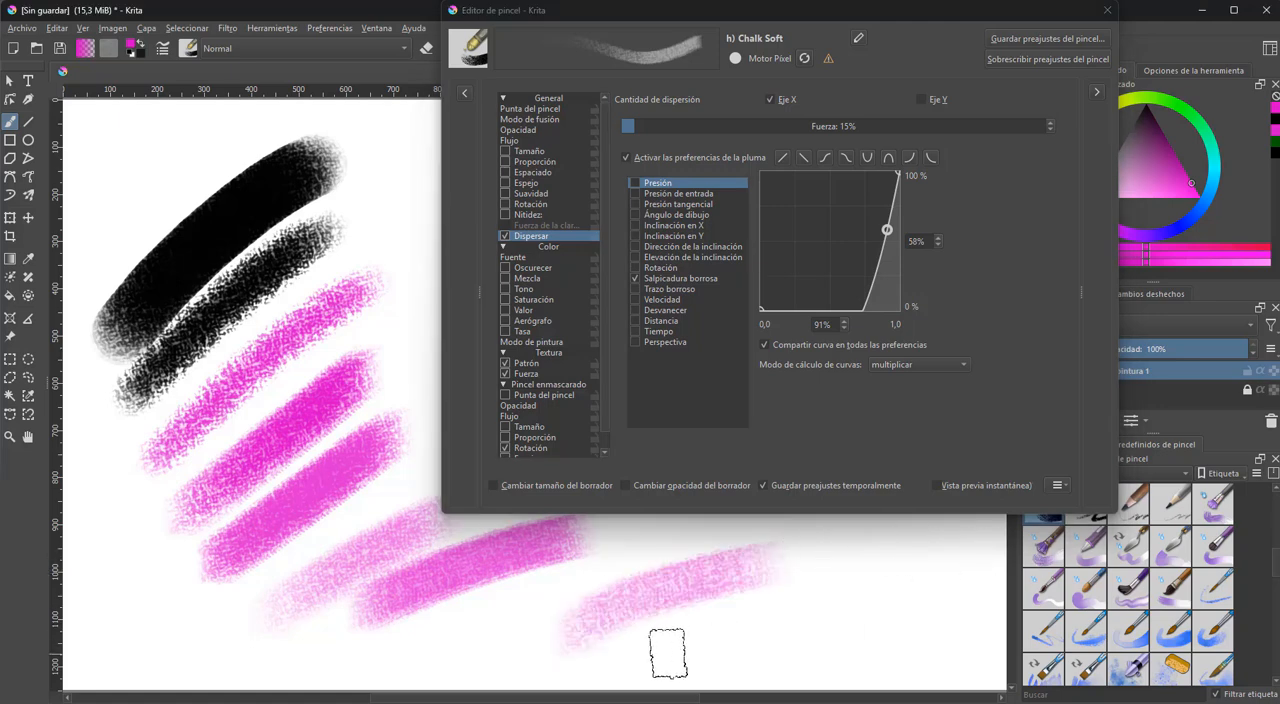
left_click_drag(690, 642, 845, 595)
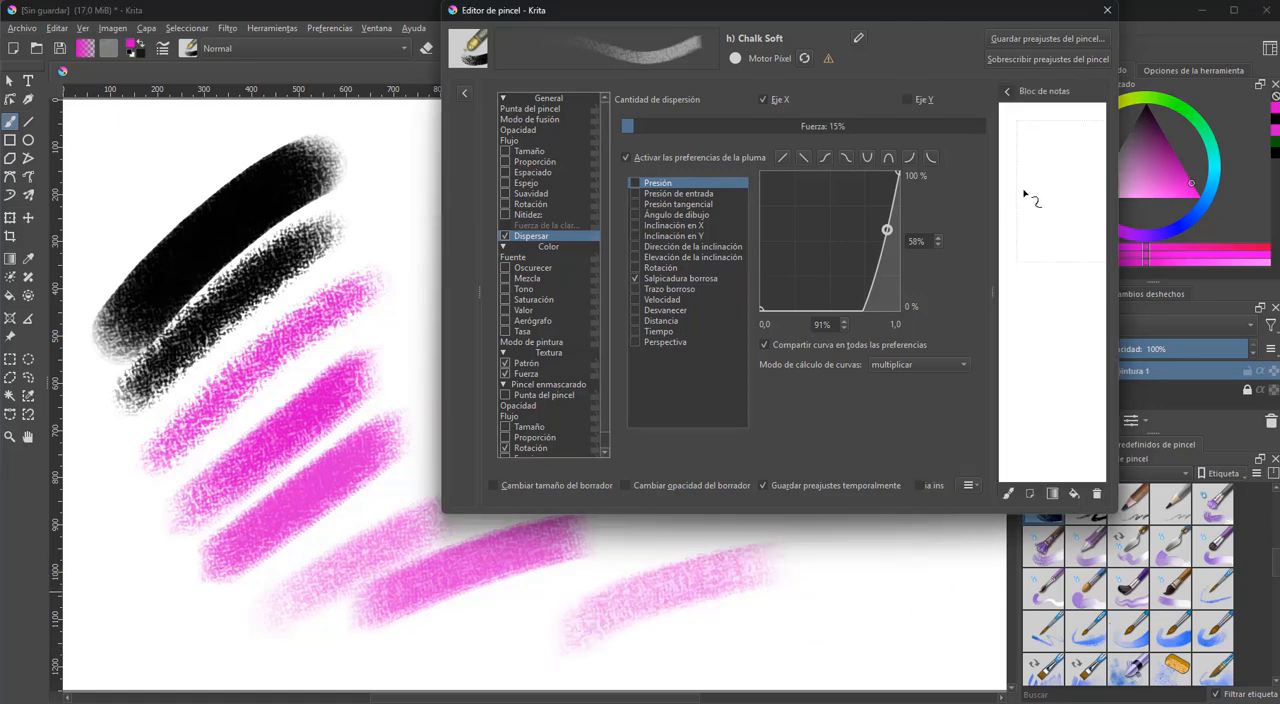
Paint a magenta test stroke in the scratchpad and begin saving the modified chalk brush as a new preset named 1a
mouse_move(1043, 172)
left_mouse_down()
mouse_move(1034, 220)
mouse_move(1068, 271)
mouse_move(1058, 414)
left_mouse_up()
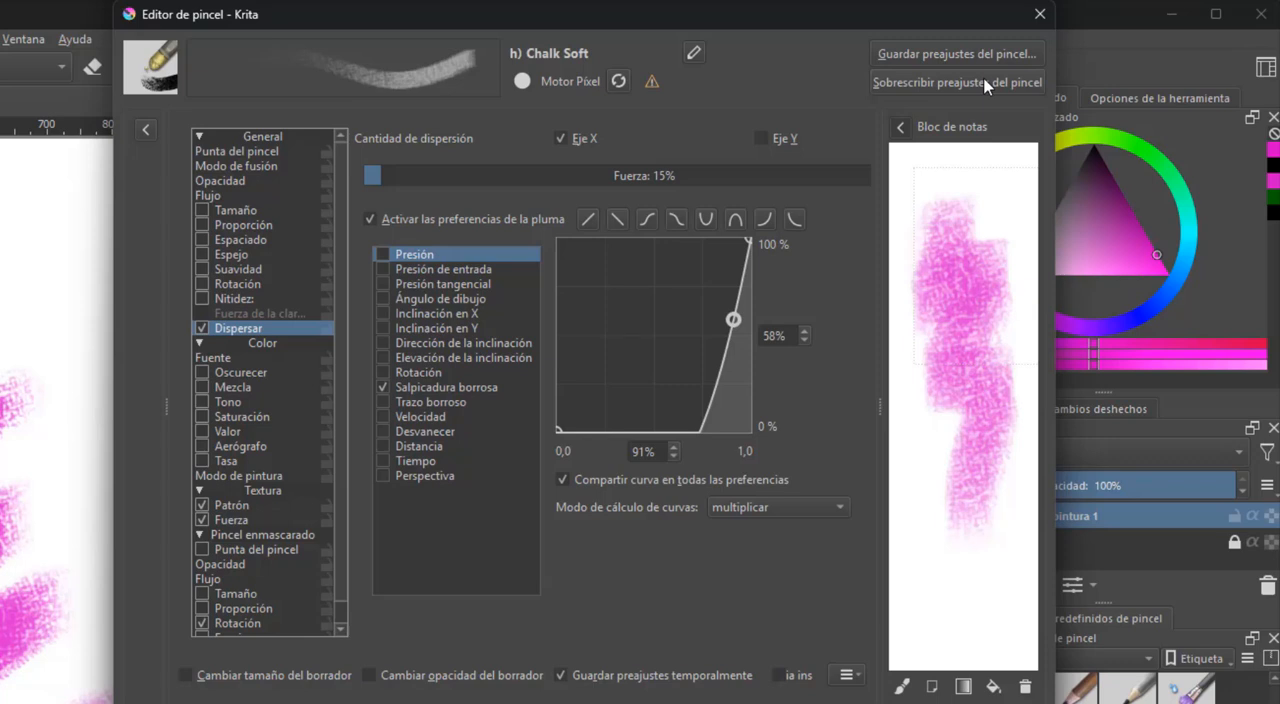
left_click(1008, 53)
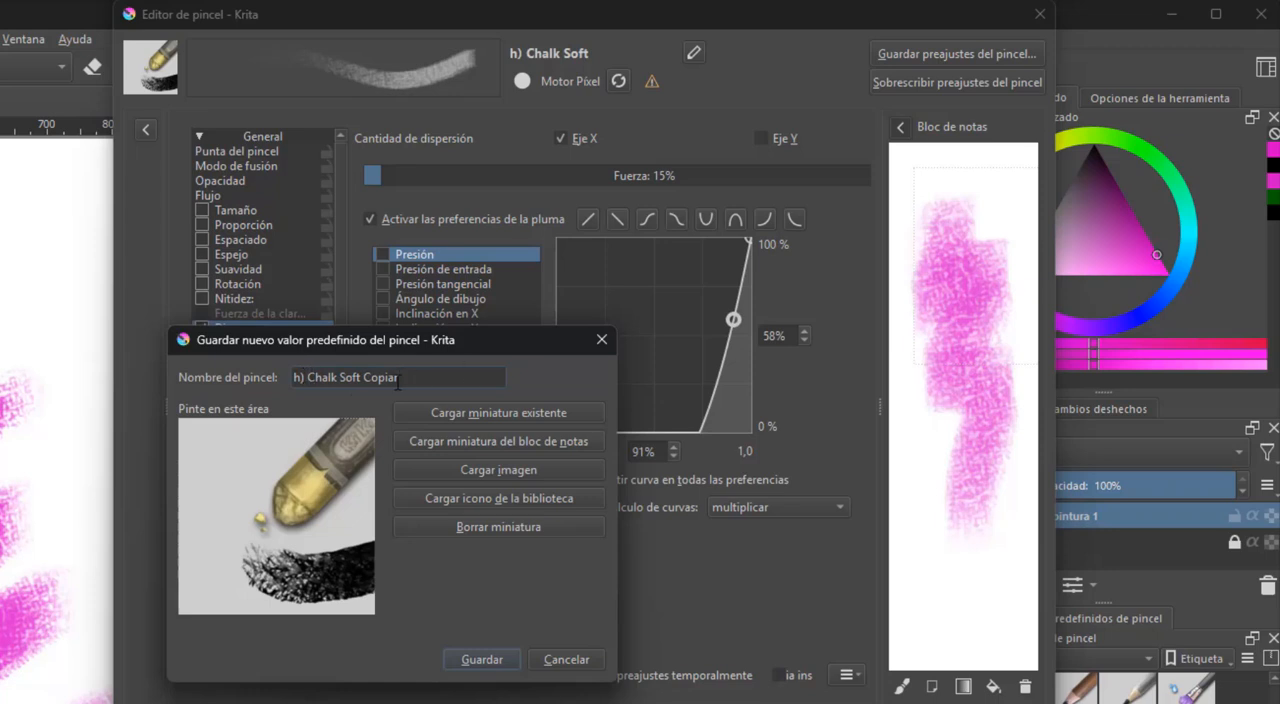
left_click_drag(398, 377, 274, 377)
type("1a")
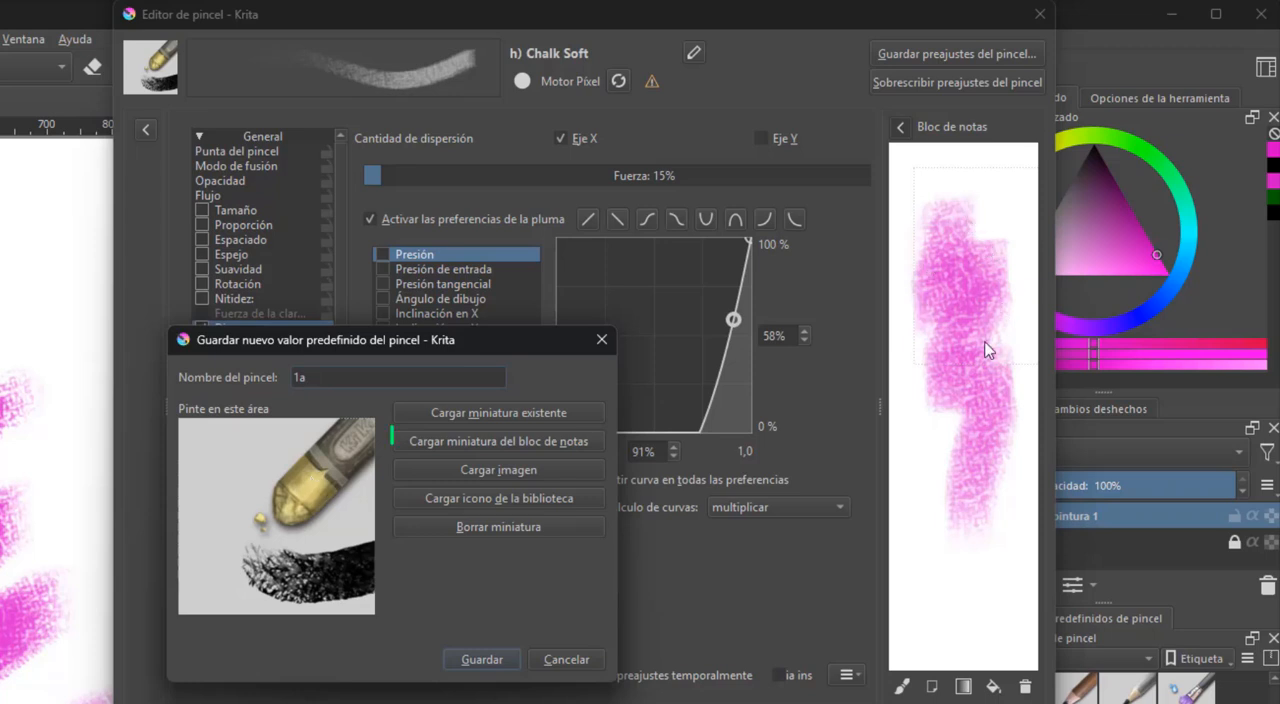
Try the scratchpad painting with an added magenta stroke as the preset thumbnail, and replace it with a portrait photo from Descargas
left_click(551, 441)
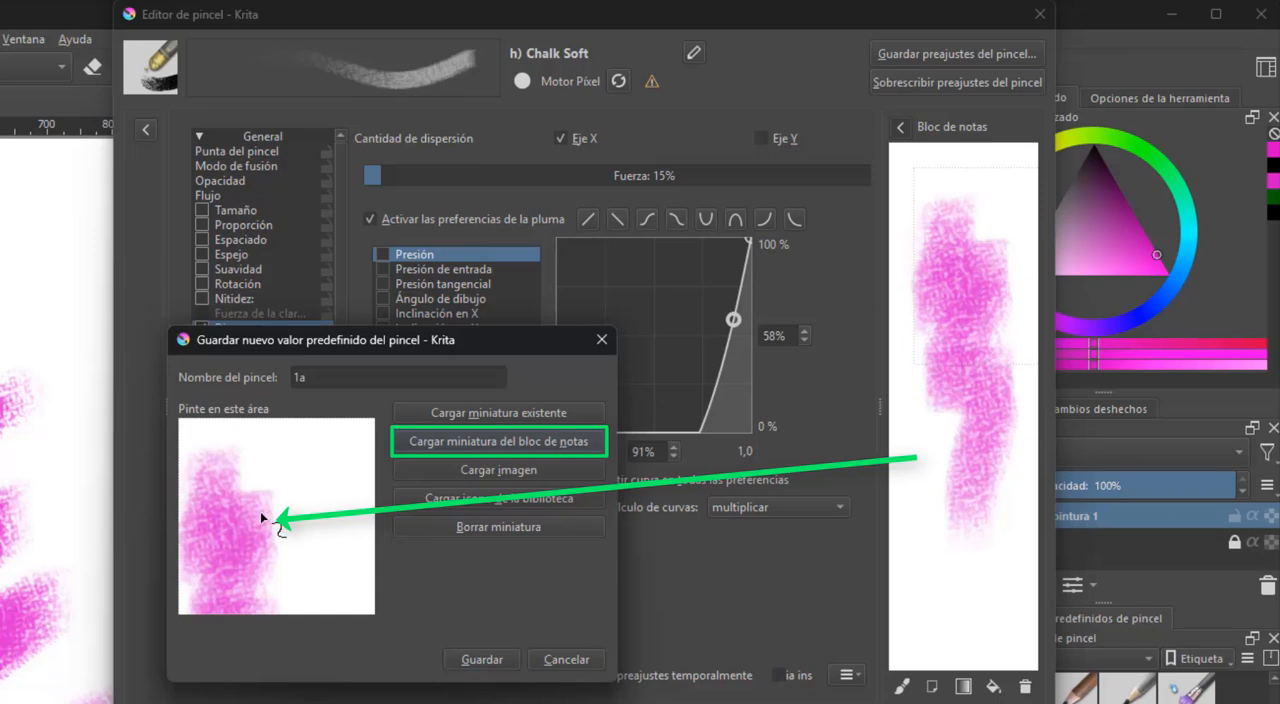
mouse_move(260, 511)
left_mouse_down()
mouse_move(306, 504)
mouse_move(342, 522)
mouse_move(358, 564)
left_mouse_up()
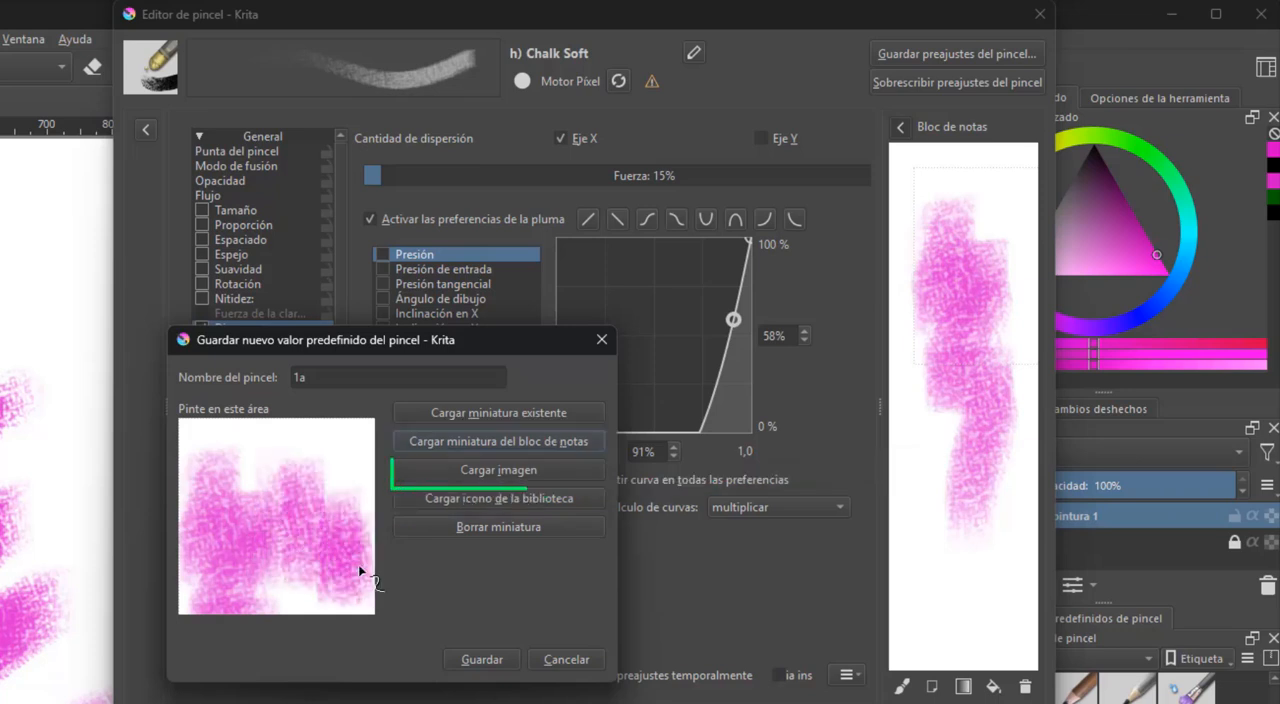
left_click(541, 476)
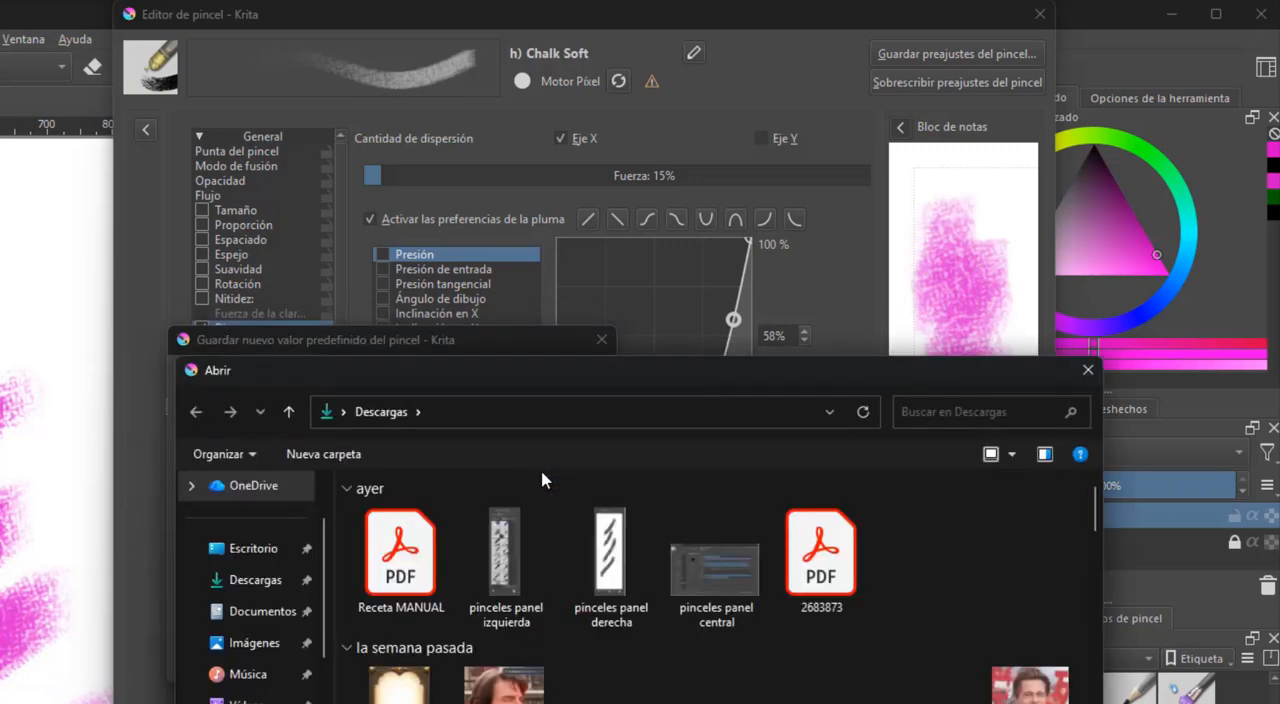
left_click(1087, 379)
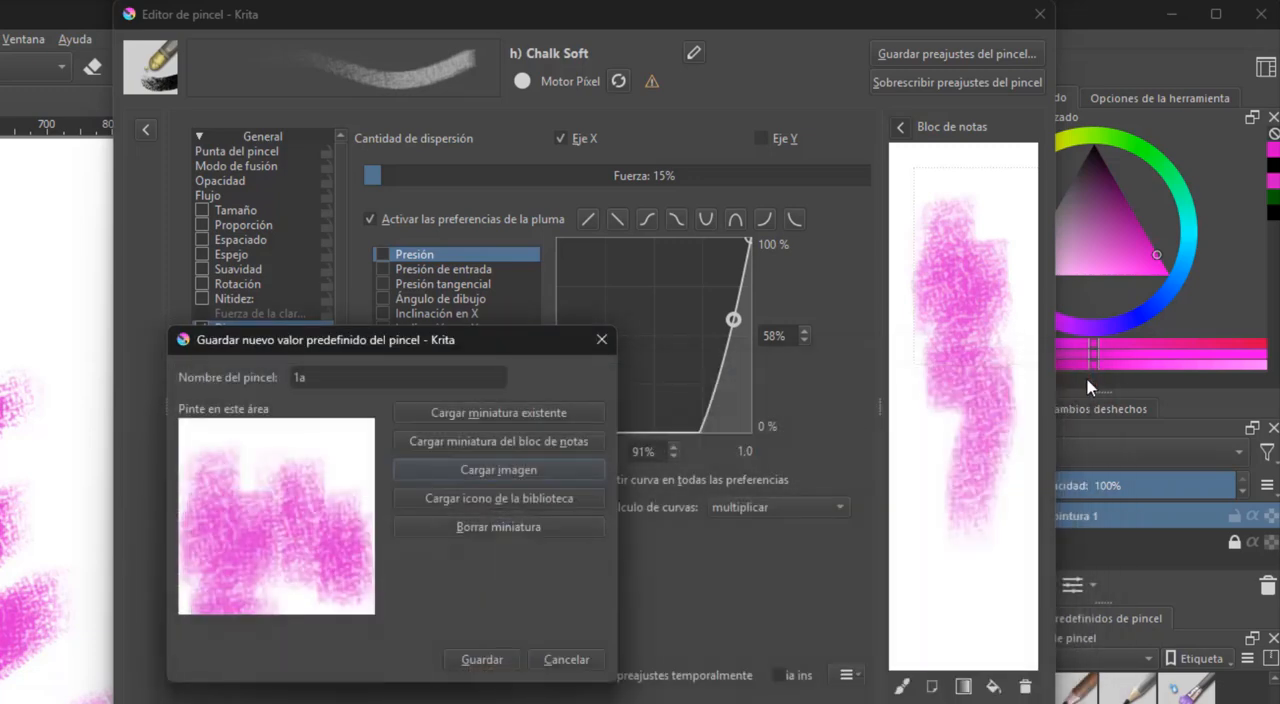
left_click(563, 462)
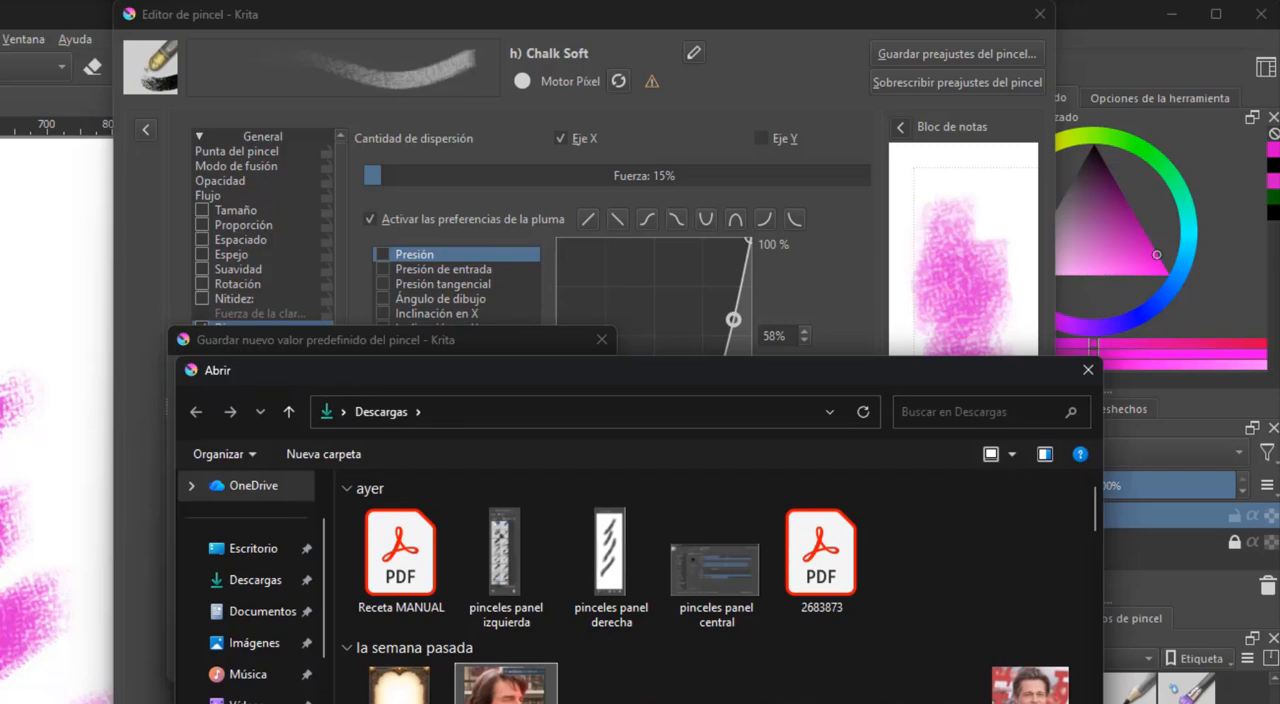
double_click(505, 686)
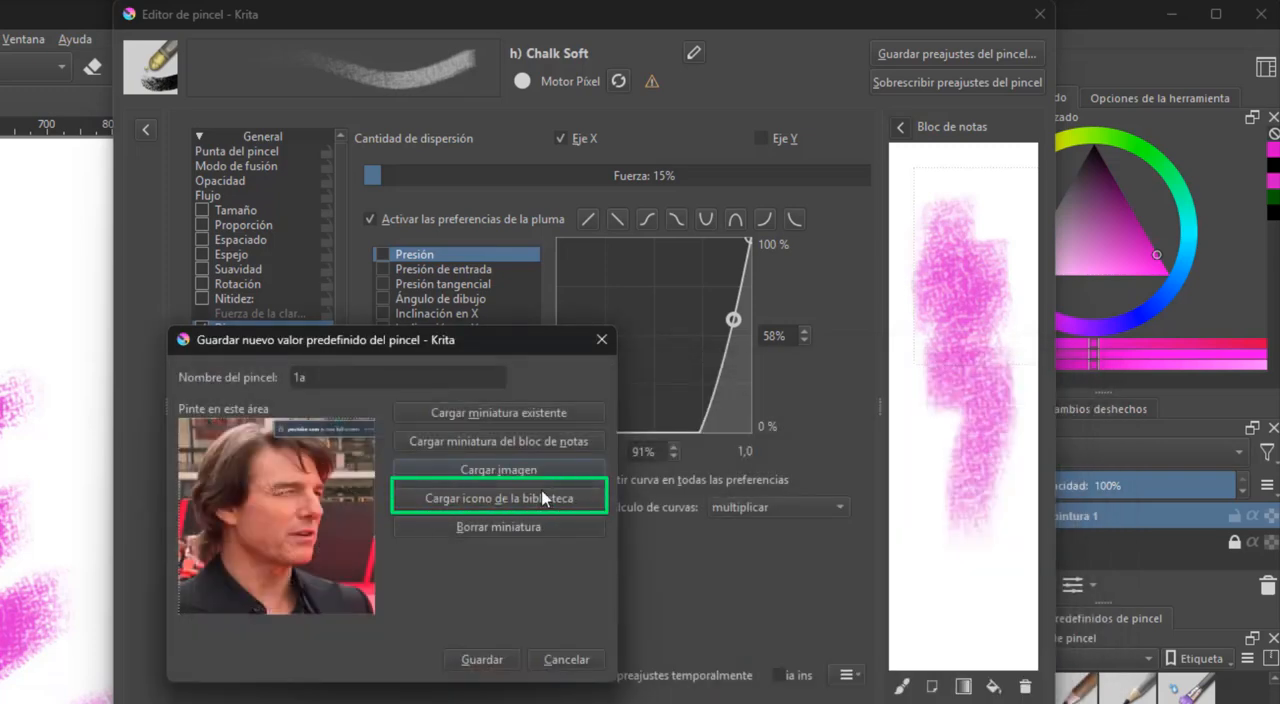
Build a thumbnail from the icon library's grey kneaded eraser and plus emblem, paint a magenta stroke on it, and clear the thumbnail
left_click(569, 496)
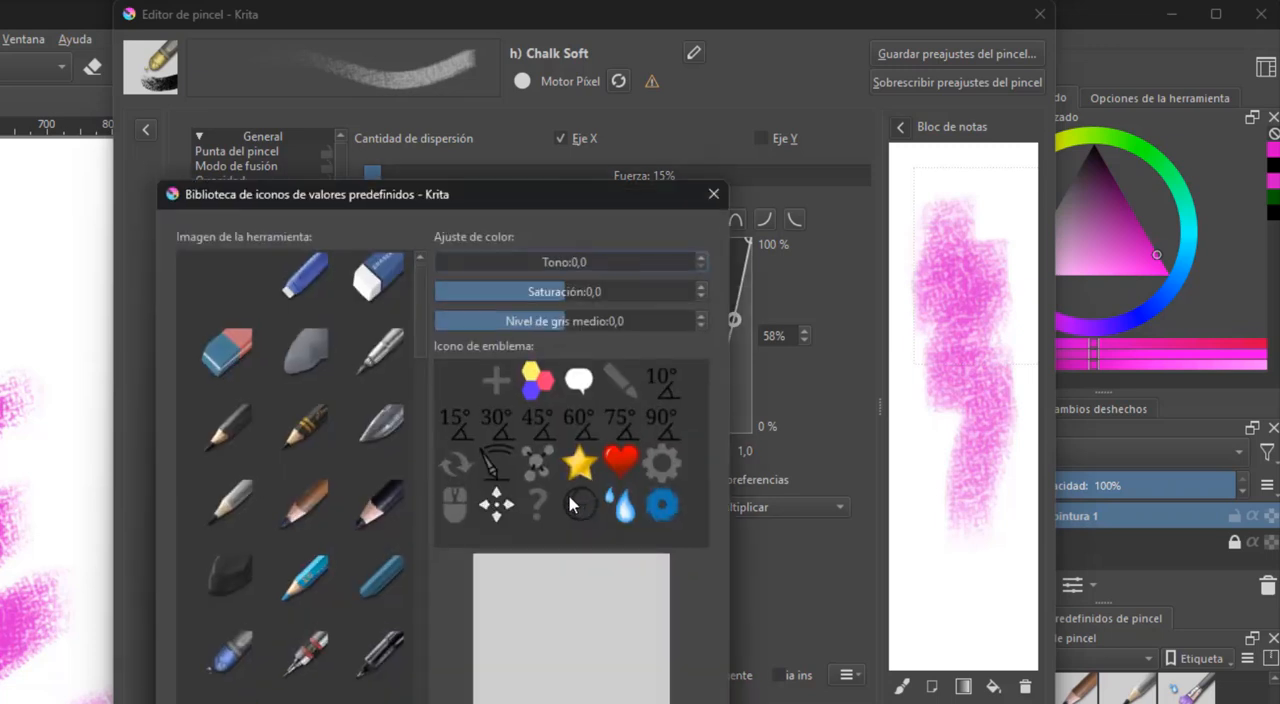
left_click(654, 508)
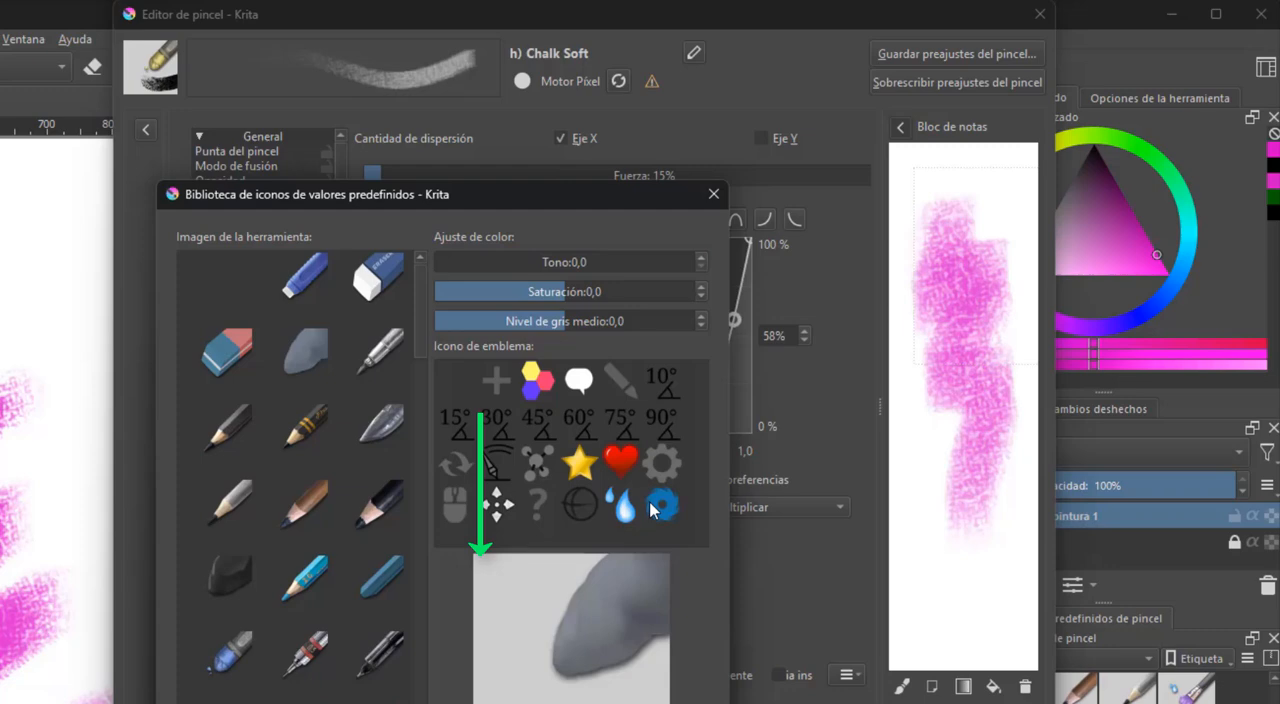
left_click(498, 384)
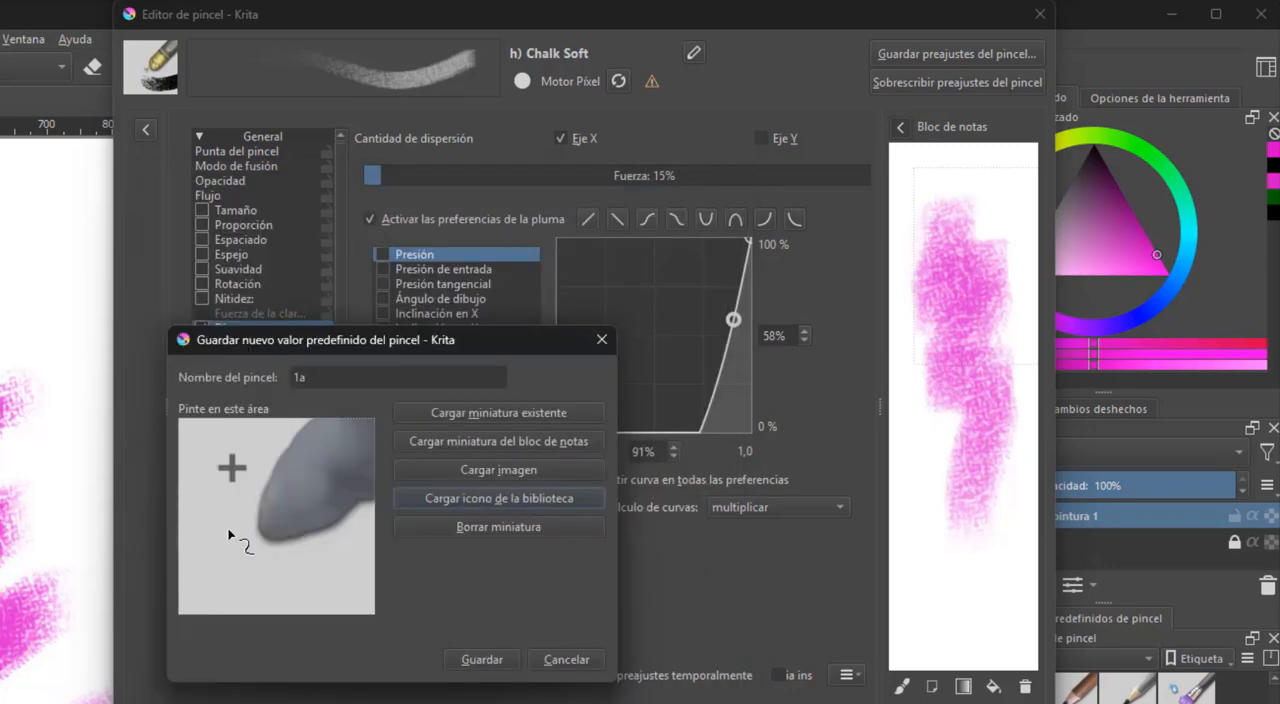
mouse_move(244, 528)
left_mouse_down()
mouse_move(297, 569)
mouse_move(430, 583)
left_mouse_up()
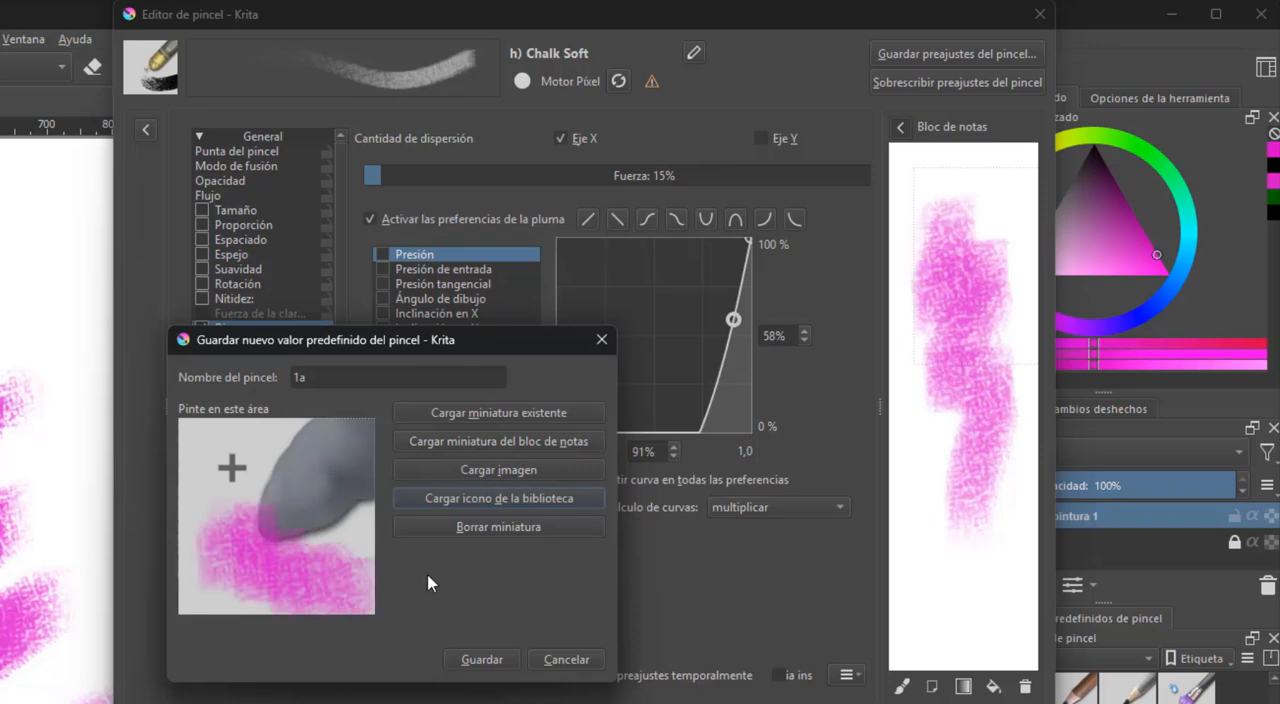
left_click(550, 528)
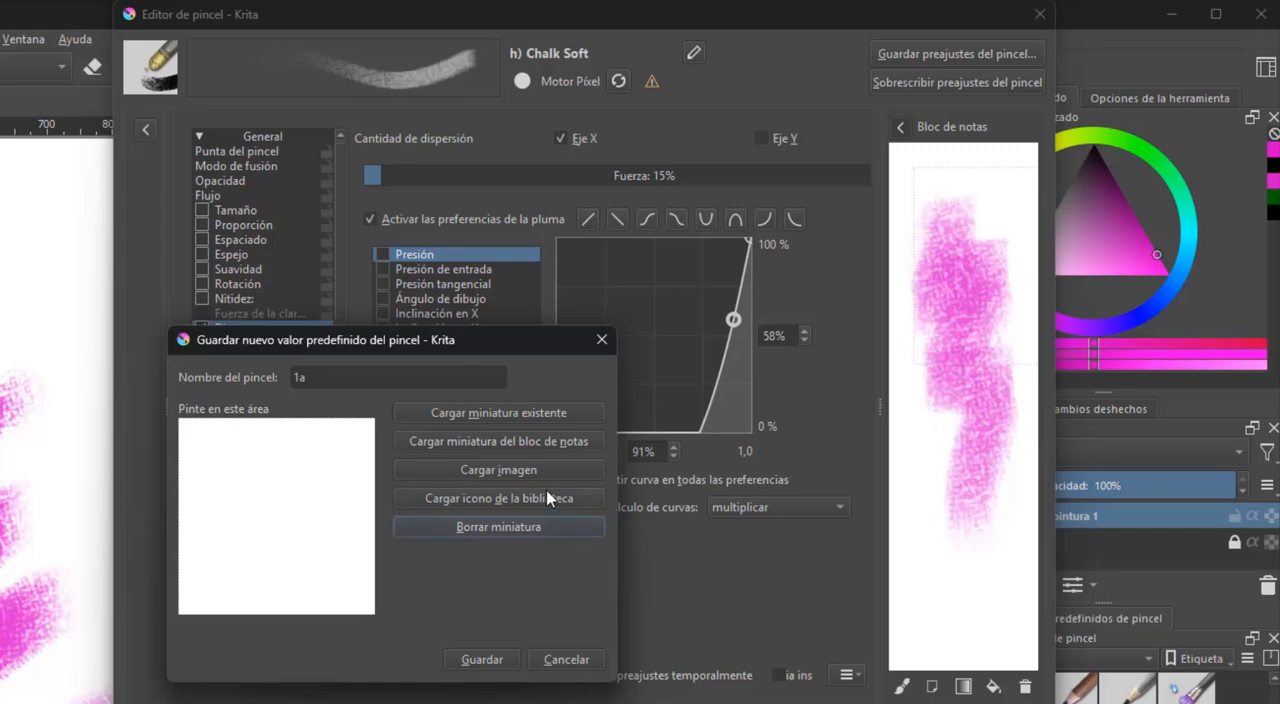
Make a thumbnail from the library's metallic blade tool and coloured hexagons emblem, add a magenta stroke under its tip, and save preset 1a
left_click(555, 500)
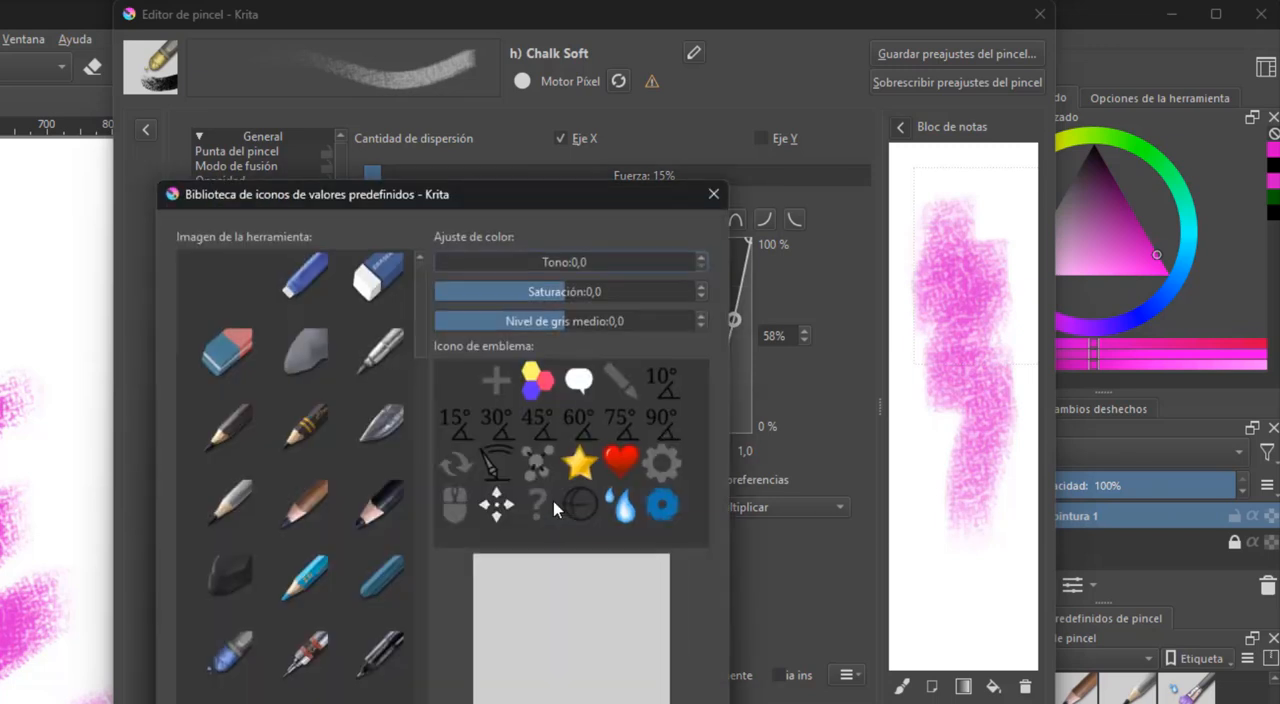
left_click(399, 428)
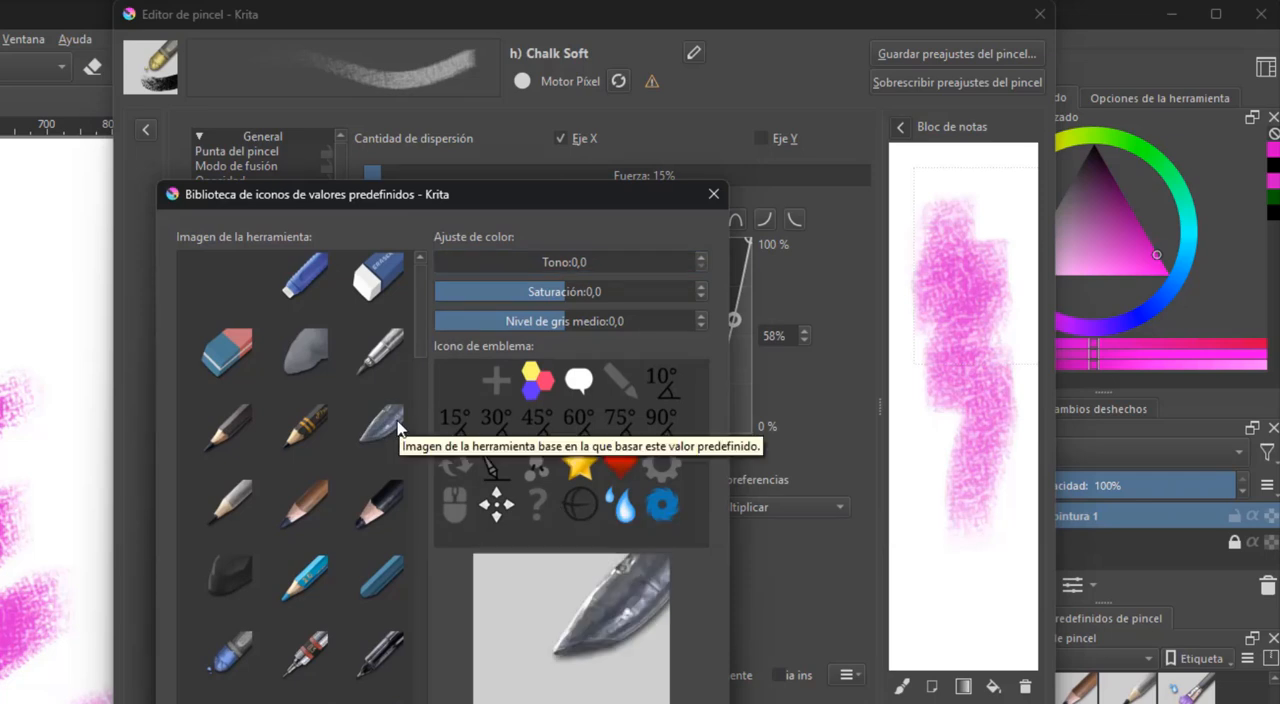
left_click(521, 384)
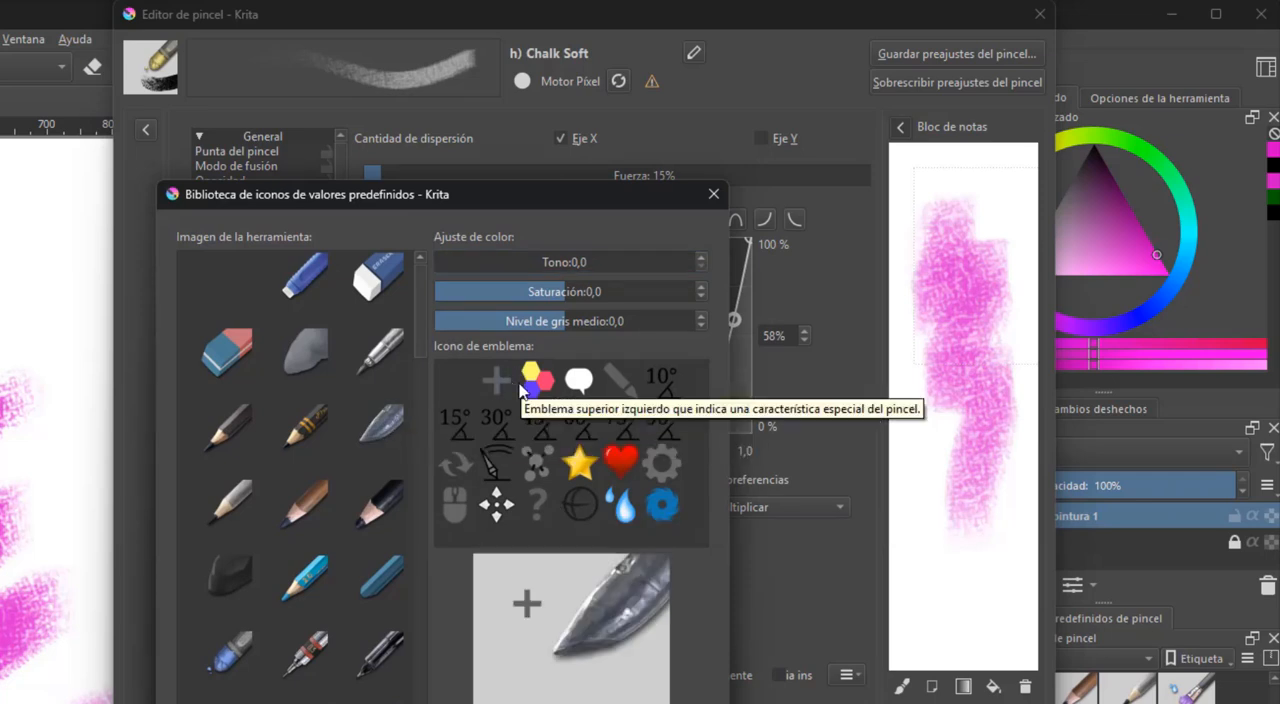
left_click(527, 382)
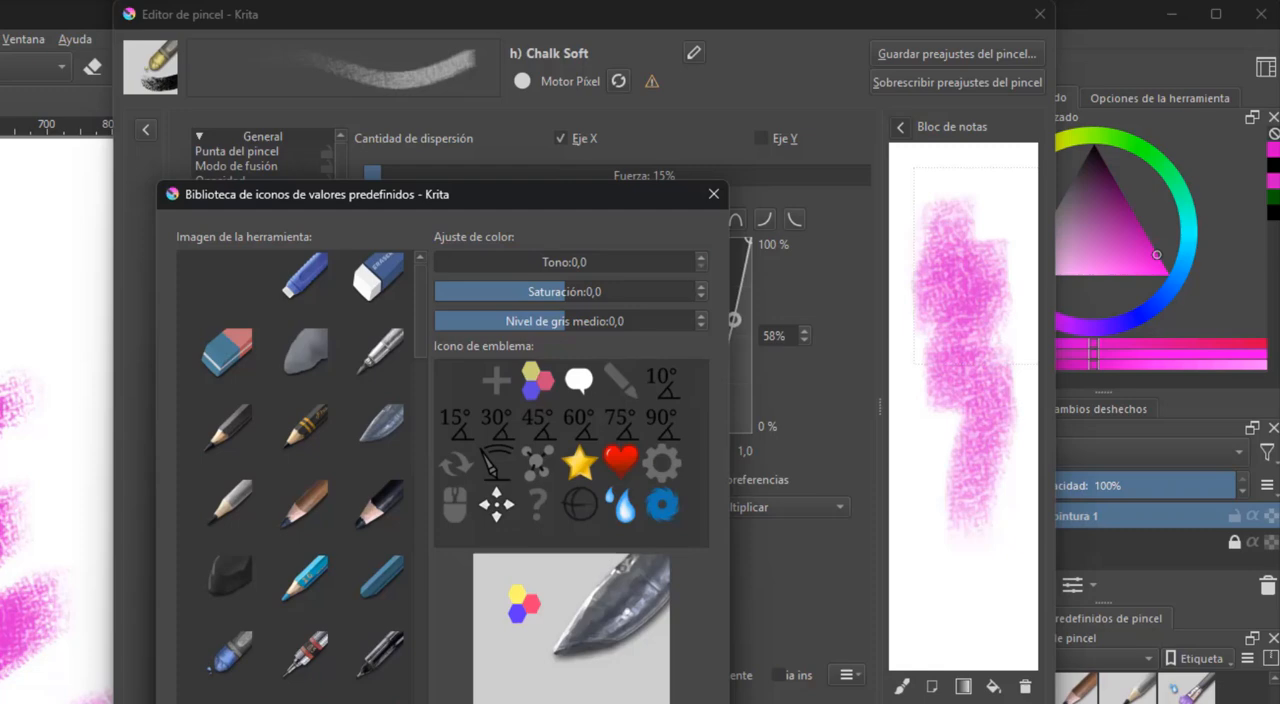
left_click(595, 703)
mouse_move(257, 545)
left_mouse_down()
mouse_move(293, 566)
mouse_move(443, 591)
left_mouse_up()
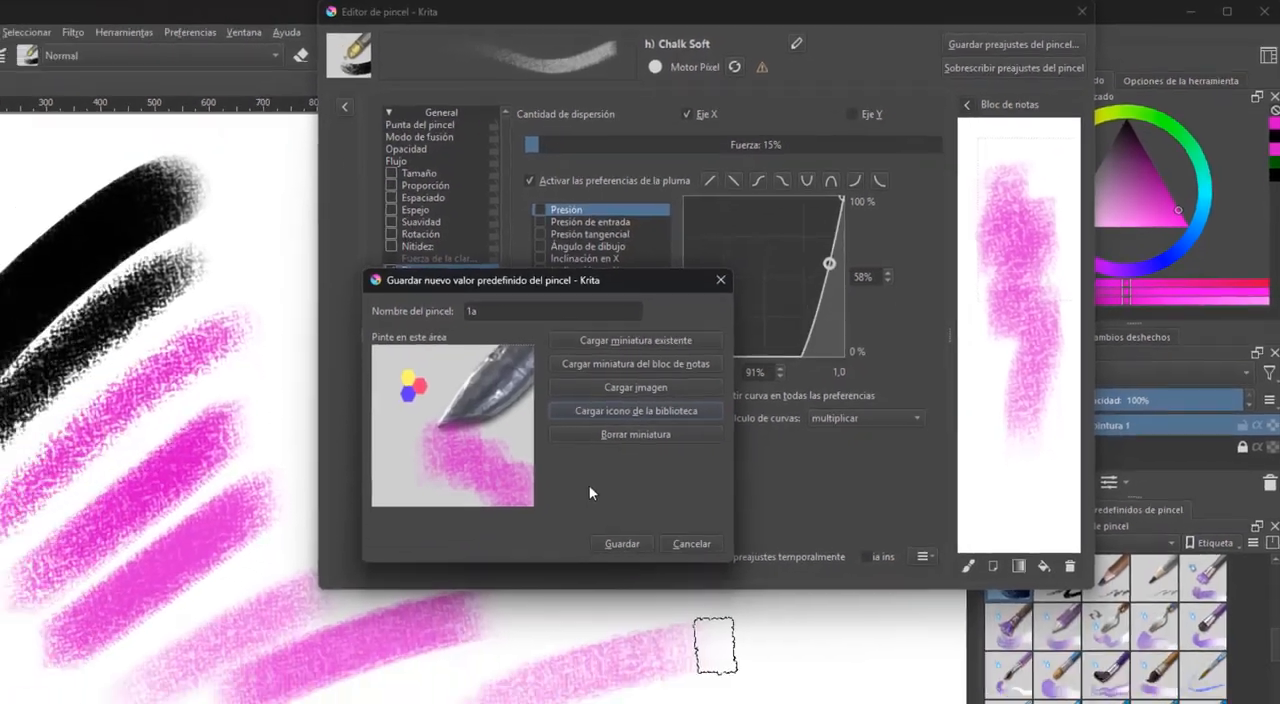
left_click(481, 659)
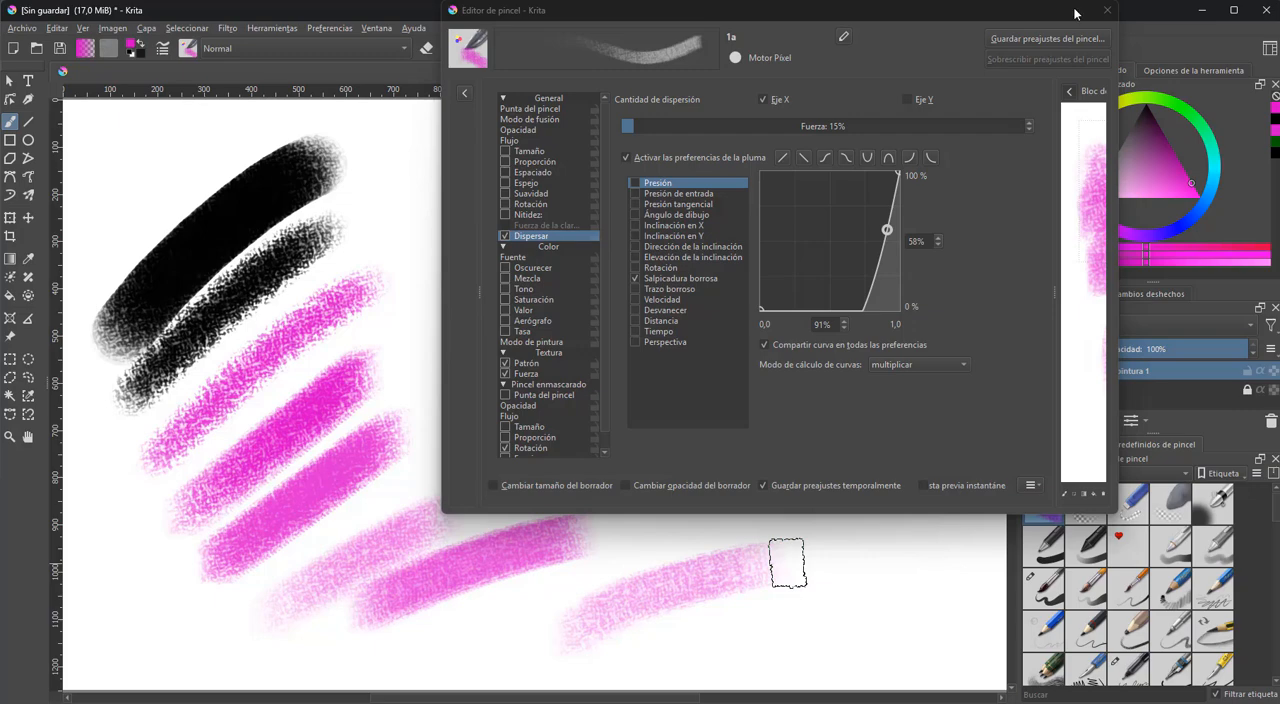
Move the brush editor away from the preset list and create a new preset tag named pinceles canguro
left_click_drag(1076, 11, 919, 17)
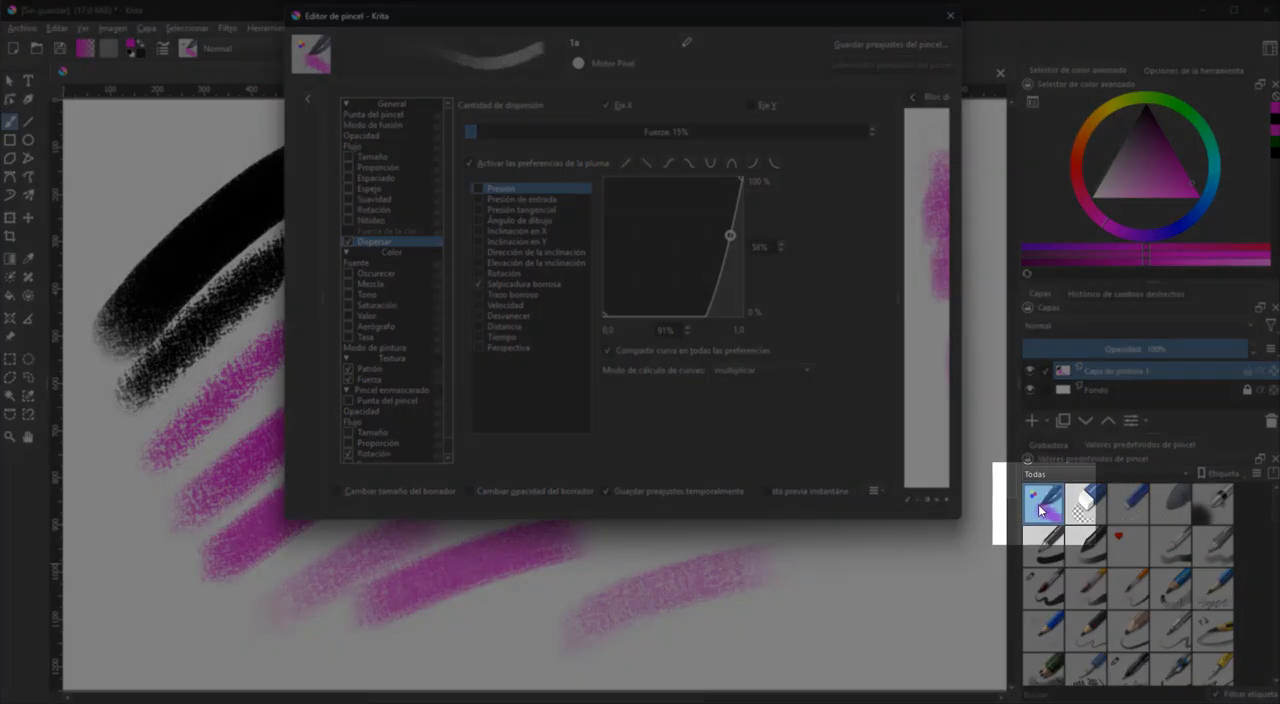
left_click(1222, 473)
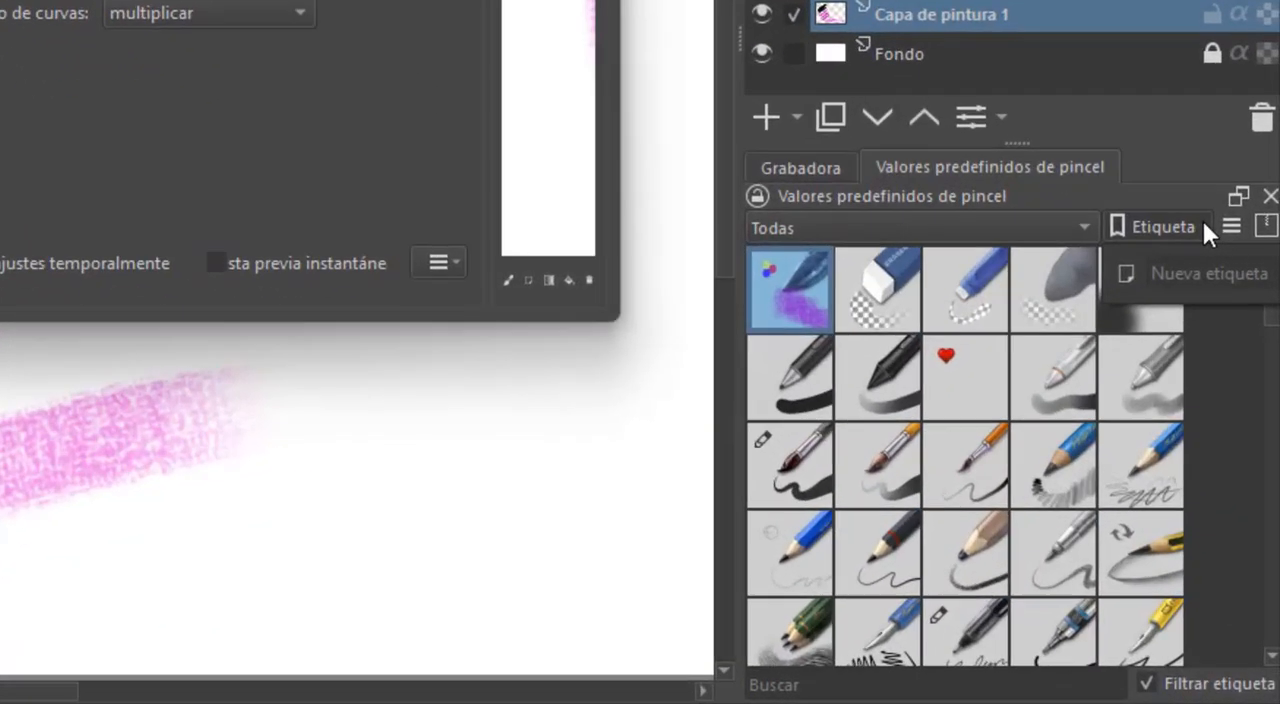
left_click(1193, 252)
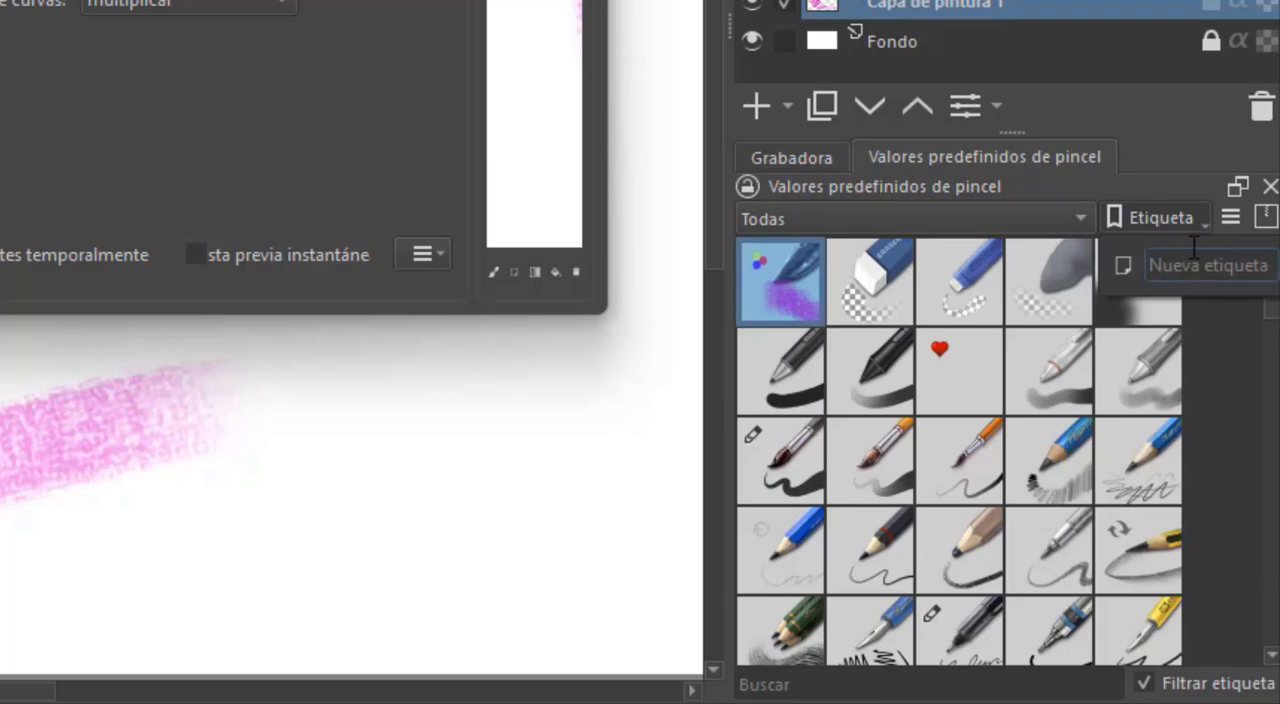
type("les canguro")
key("Return")
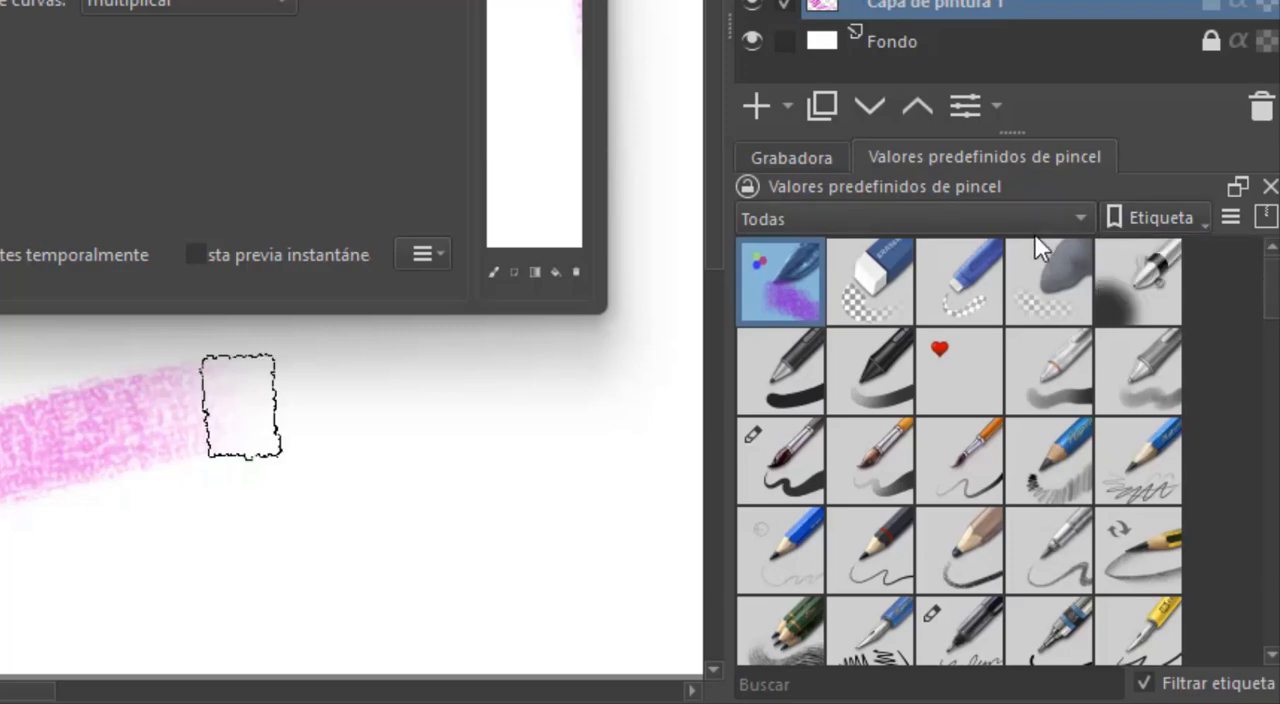
Assign the 1a preset to the pinceles canguro tag and filter the preset list by that tag
right_click(797, 267)
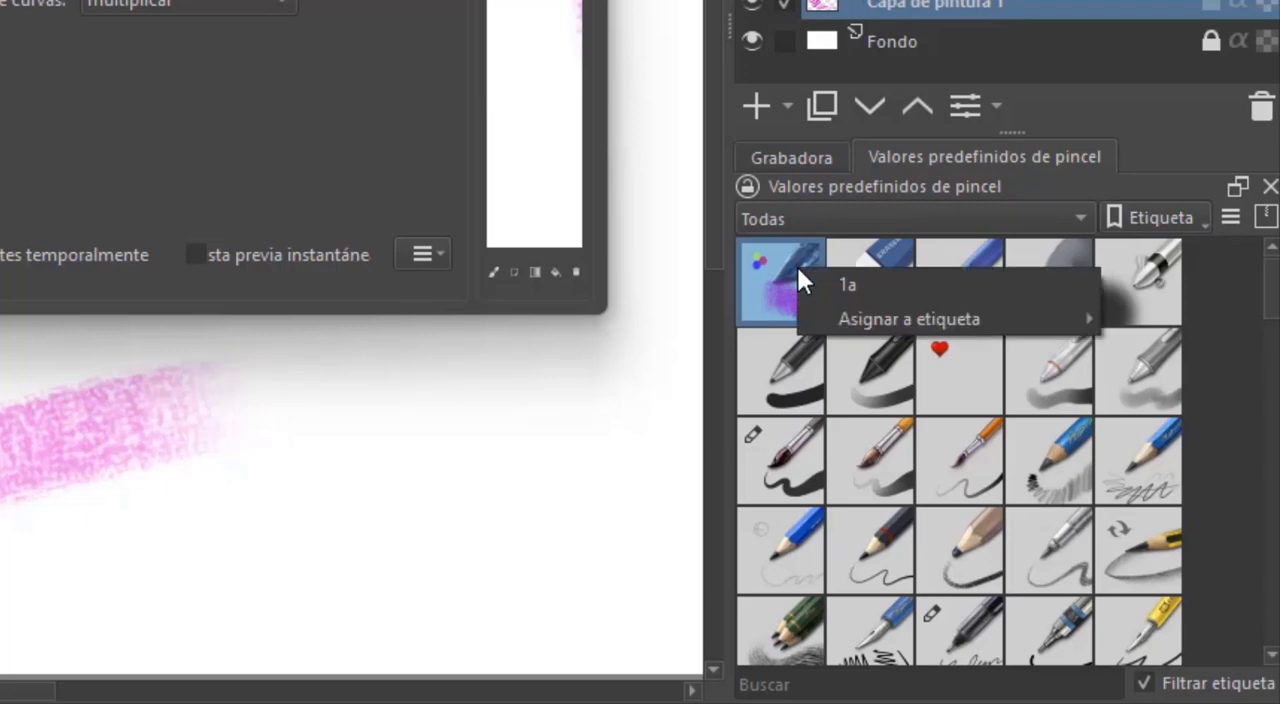
mouse_move(845, 313)
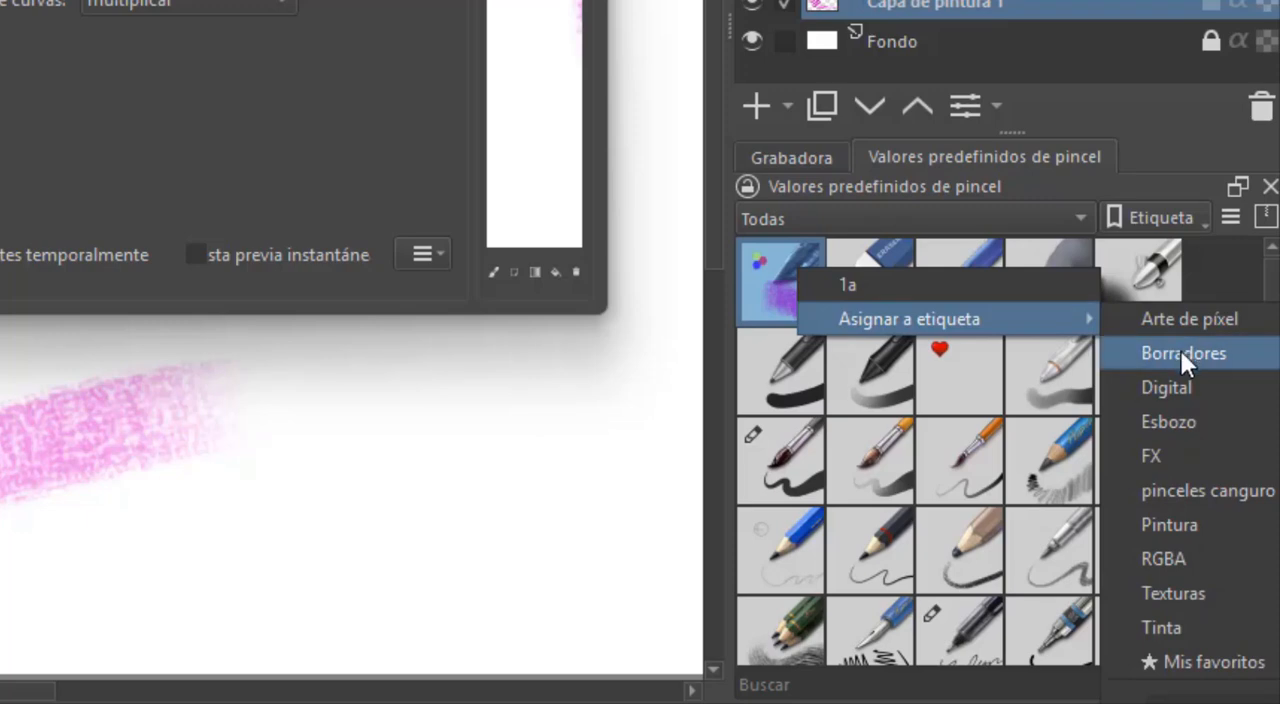
left_click(1208, 490)
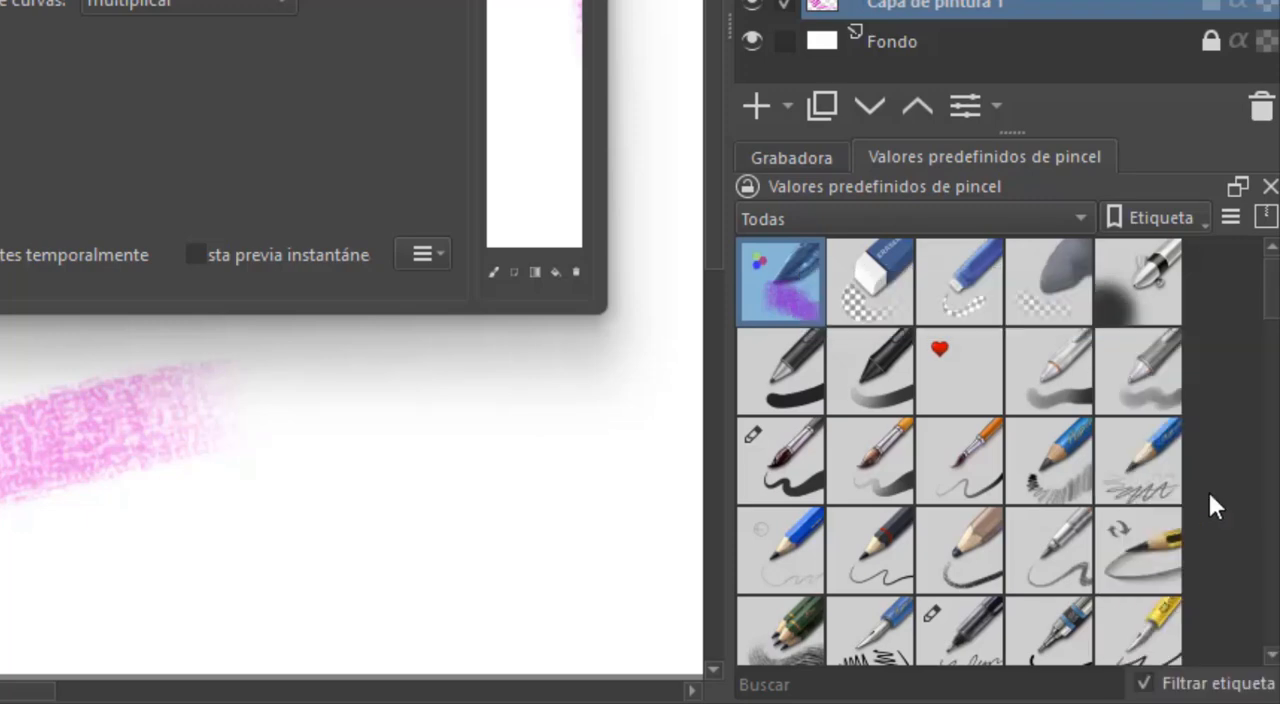
left_click(1083, 210)
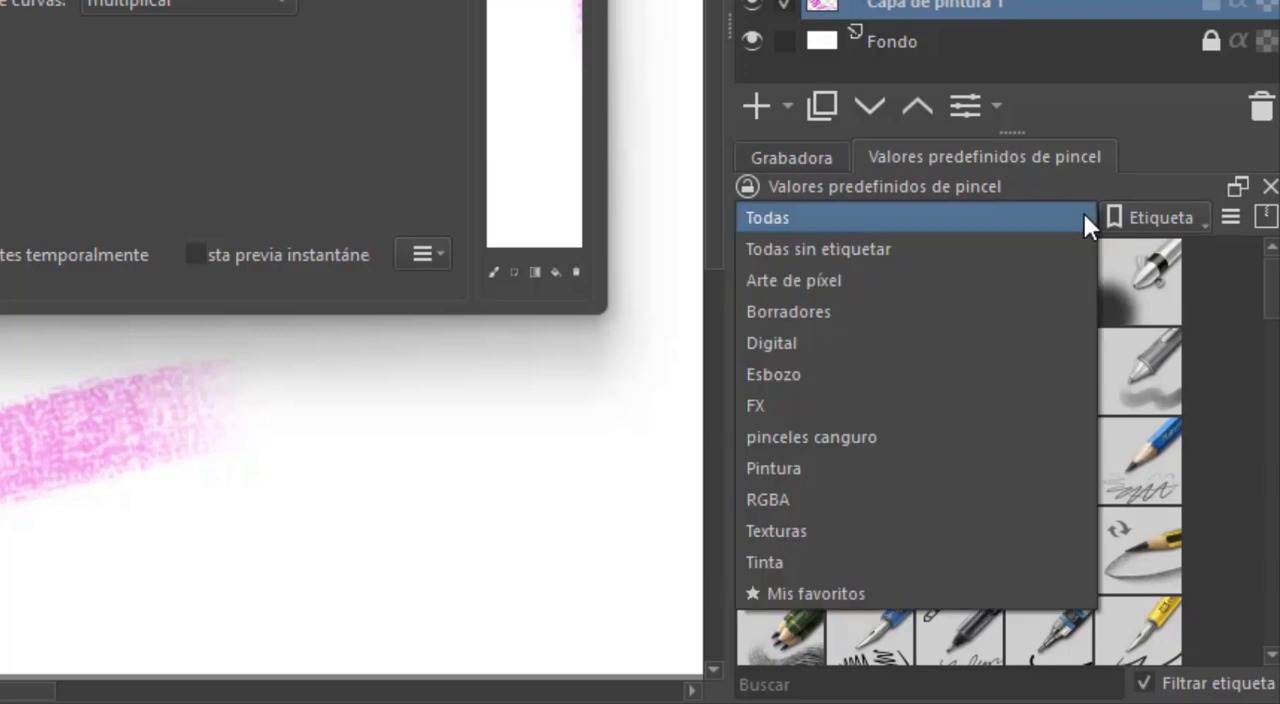
left_click(1048, 436)
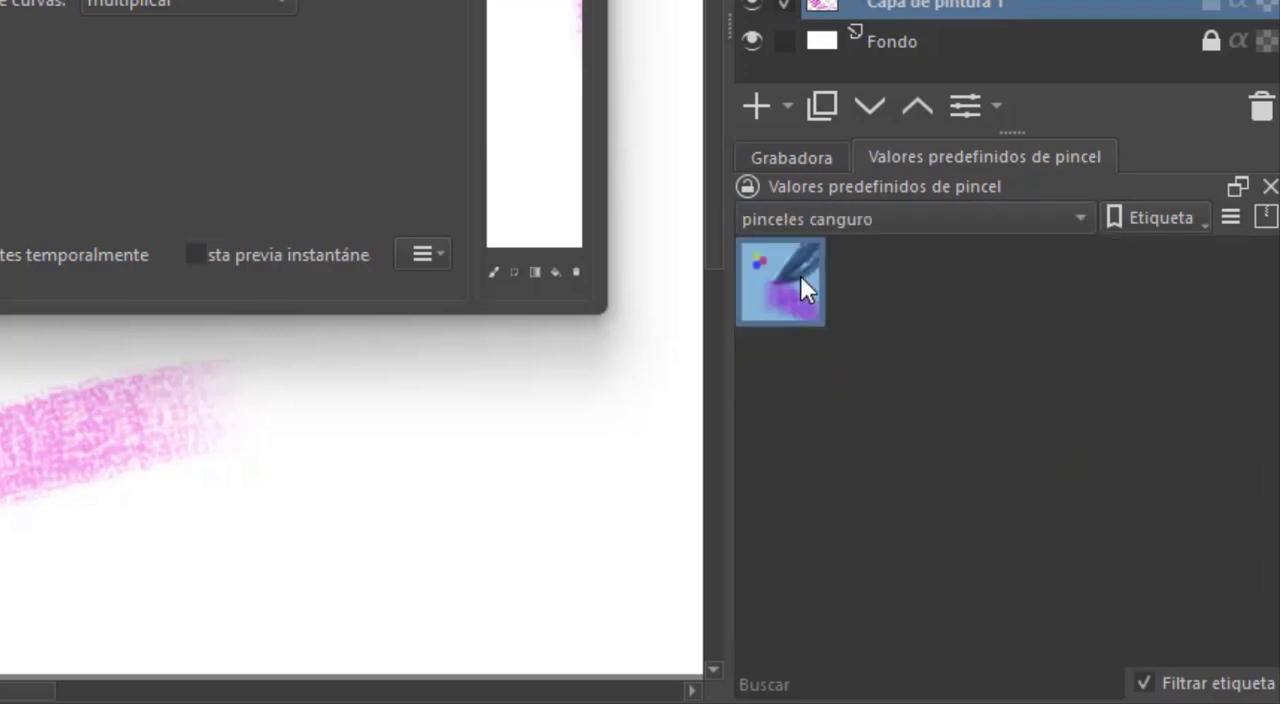
mouse_move(800, 276)
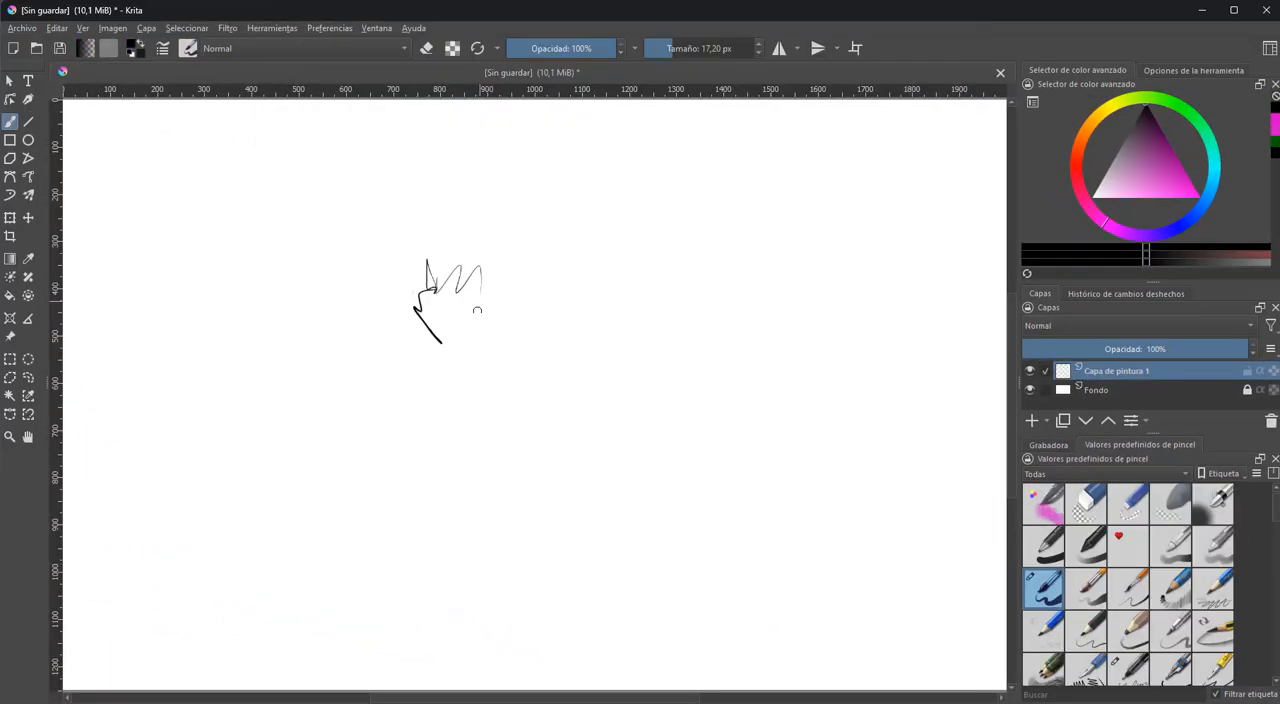
Sketch a standing figure with spiky hair in loose black lines on Capa de pintura 1
mouse_move(423, 300)
left_mouse_down()
mouse_move(484, 470)
mouse_move(450, 570)
left_mouse_up()
mouse_move(472, 492)
left_mouse_down()
mouse_move(420, 495)
mouse_move(466, 628)
left_mouse_up()
mouse_move(478, 582)
left_mouse_down()
mouse_move(480, 672)
mouse_move(499, 685)
left_mouse_up()
left_click_drag(500, 390, 522, 491)
left_click_drag(522, 512, 536, 562)
mouse_move(400, 384)
left_mouse_down()
mouse_move(378, 488)
mouse_move(388, 570)
left_mouse_up()
left_click(1085, 545)
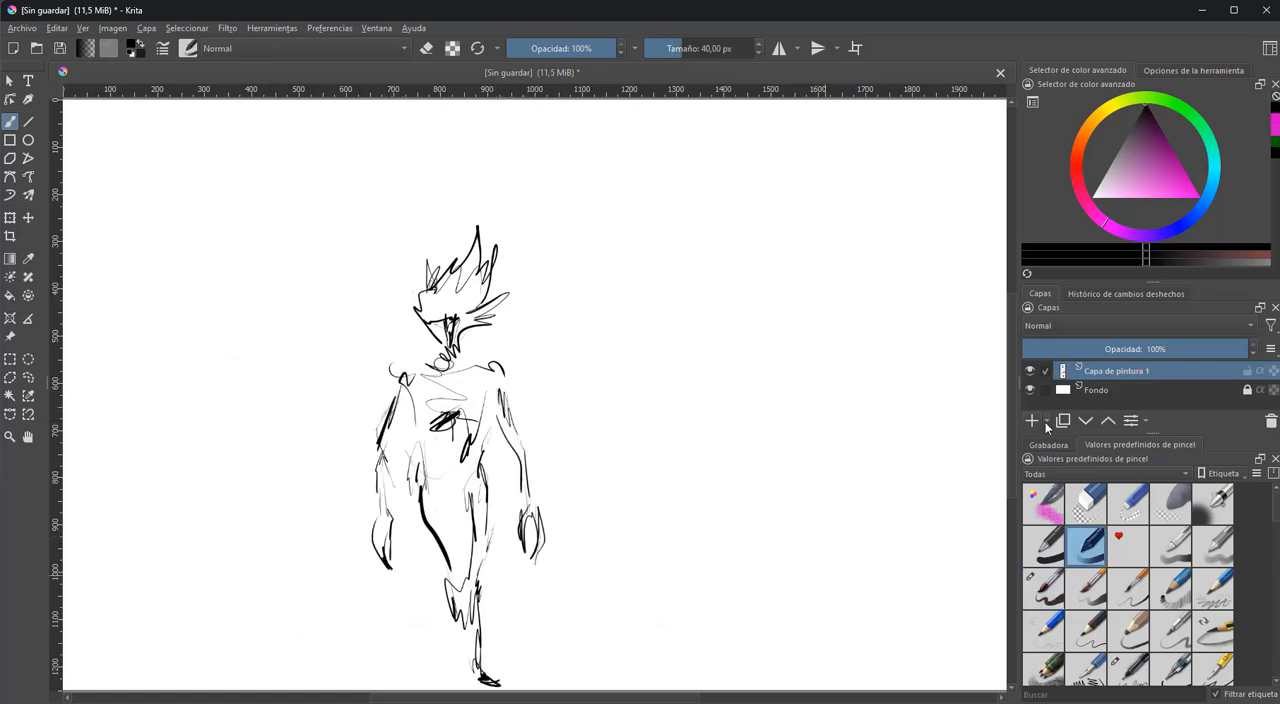
Add a new paint layer beneath the line sketch, paint trial strokes on the figure, and undo them
left_click(1031, 420)
left_click_drag(453, 329, 497, 329)
left_click_drag(394, 460, 478, 388)
key("ctrl+z")
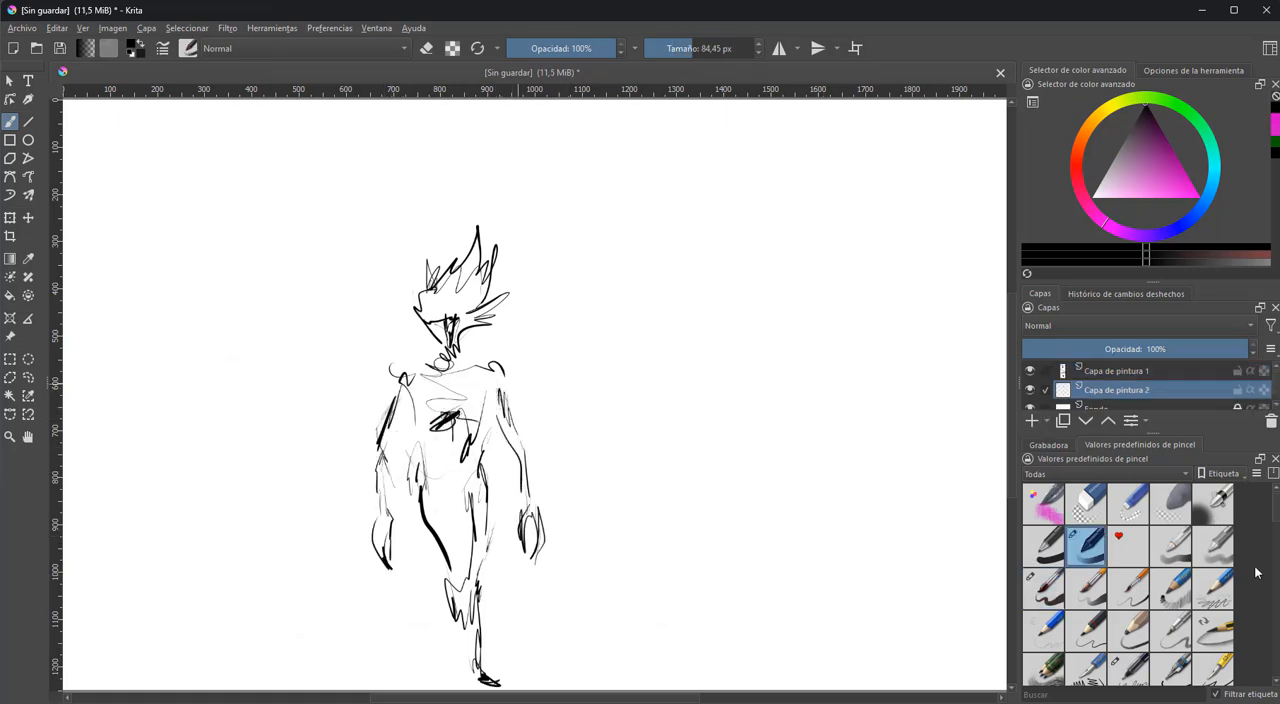
Choose the blue marker preset and shade the figure's head, torso, arms and legs in translucent grey on Capa de pintura 2
scroll(1087, 648, "down", 4)
left_click(1170, 558)
left_click_drag(385, 390, 470, 450)
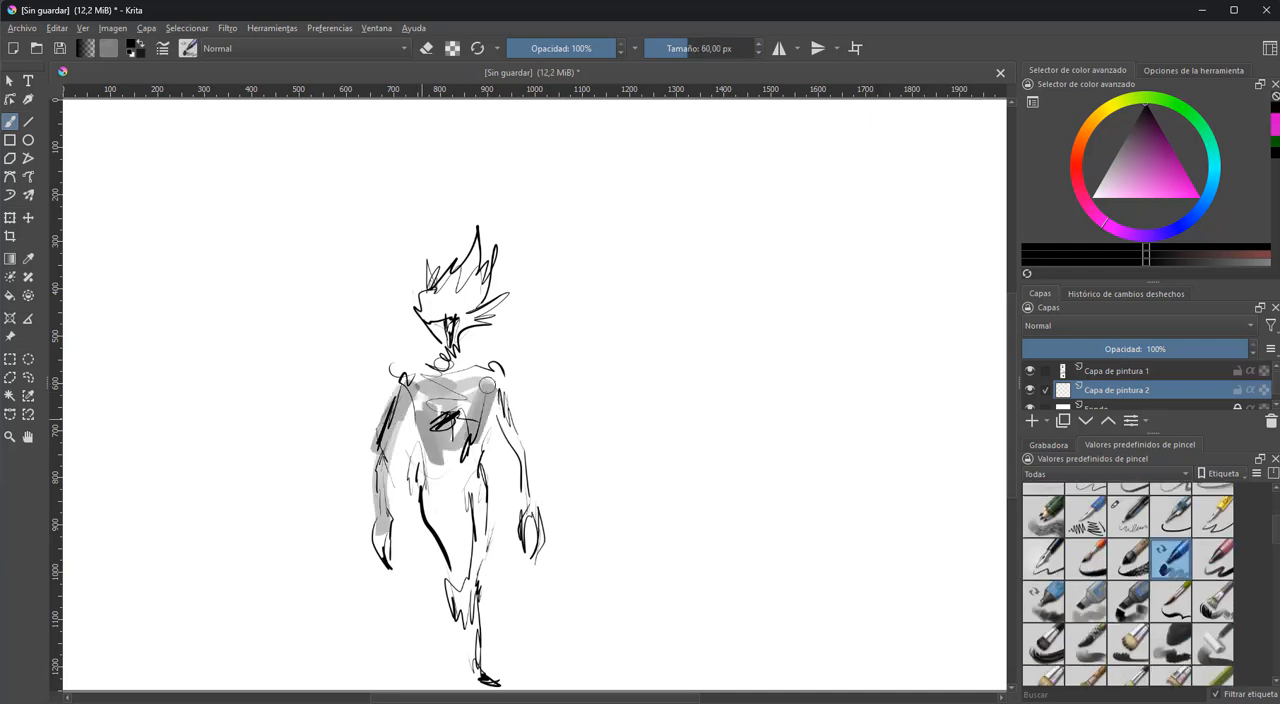
left_click_drag(440, 380, 475, 645)
left_click_drag(435, 290, 452, 530)
Add a third paint layer between the grey shading and the background, and select the 1a brush preset
left_click(1032, 421)
mouse_move(1120, 380)
left_mouse_down()
mouse_move(1124, 411)
mouse_move(1152, 421)
mouse_move(1157, 497)
left_mouse_up()
left_click_drag(1160, 391, 1168, 418)
scroll(1128, 612, "up", 5)
left_click(1043, 568)
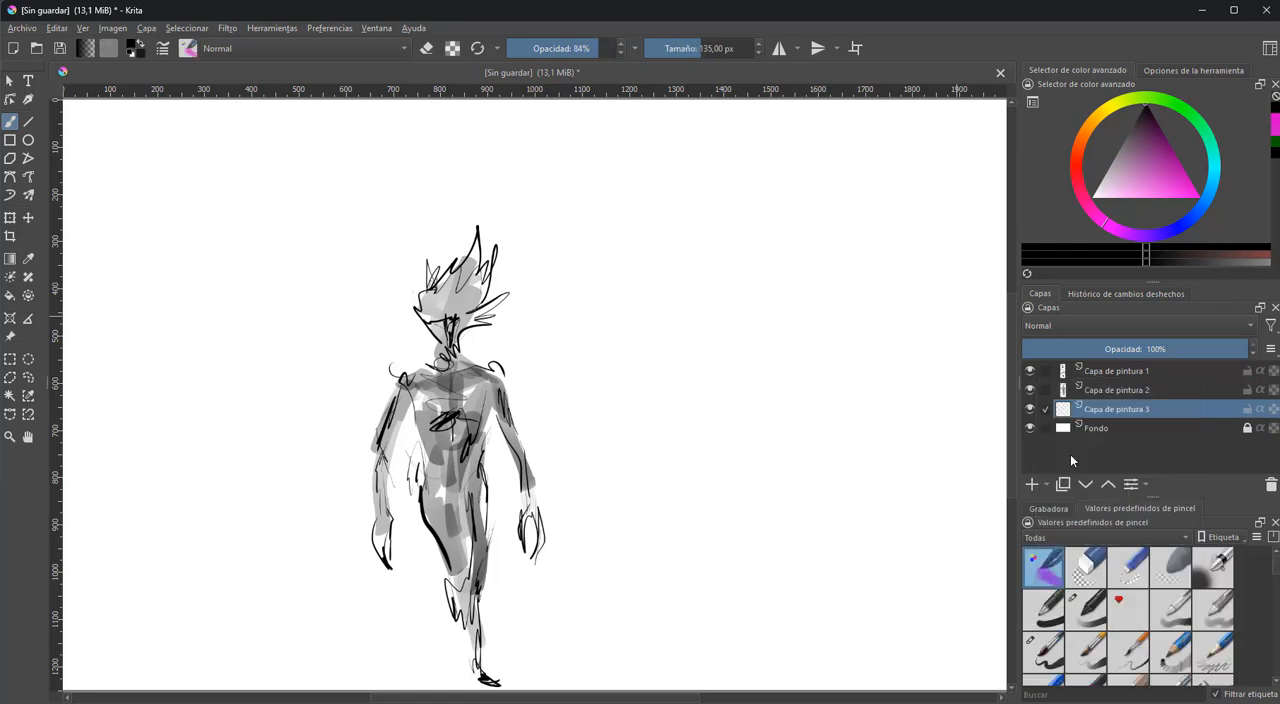
Hide the grey shading layer and fade the line sketch layer to nearly transparent, keeping Capa de pintura 3 active
left_click(1030, 409)
left_click(1030, 390)
left_click(1027, 353)
left_click(1038, 370)
left_click(1037, 350)
left_click(1030, 409)
left_click(1060, 408)
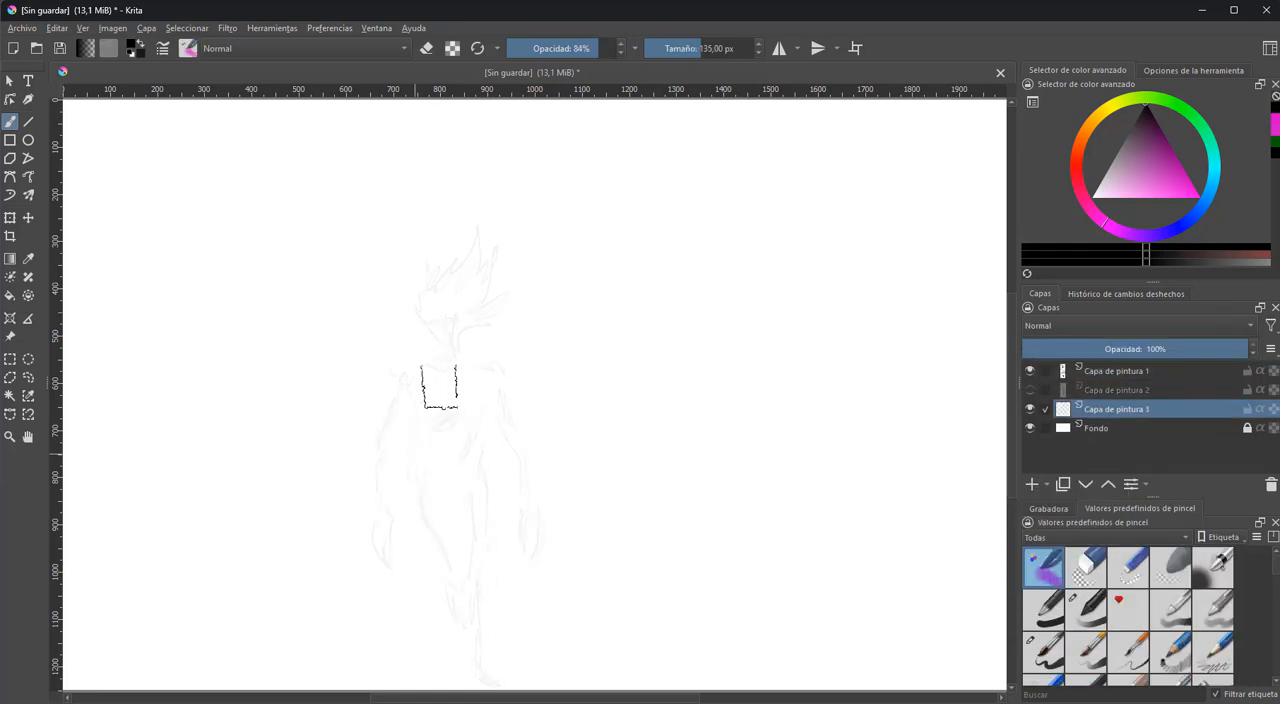
Pick a bright magenta and paint broad sweeping chalk strokes behind the figure and out to its upper right on Capa de pintura 3
left_click(1192, 197)
mouse_move(680, 165)
left_mouse_down()
mouse_move(446, 322)
mouse_move(438, 429)
mouse_move(505, 445)
mouse_move(476, 578)
mouse_move(469, 507)
left_mouse_up()
Show the grey shading layer again and set the line sketch layer's opacity to 100%
left_click(1030, 390)
left_click(1110, 370)
left_click(1245, 349)
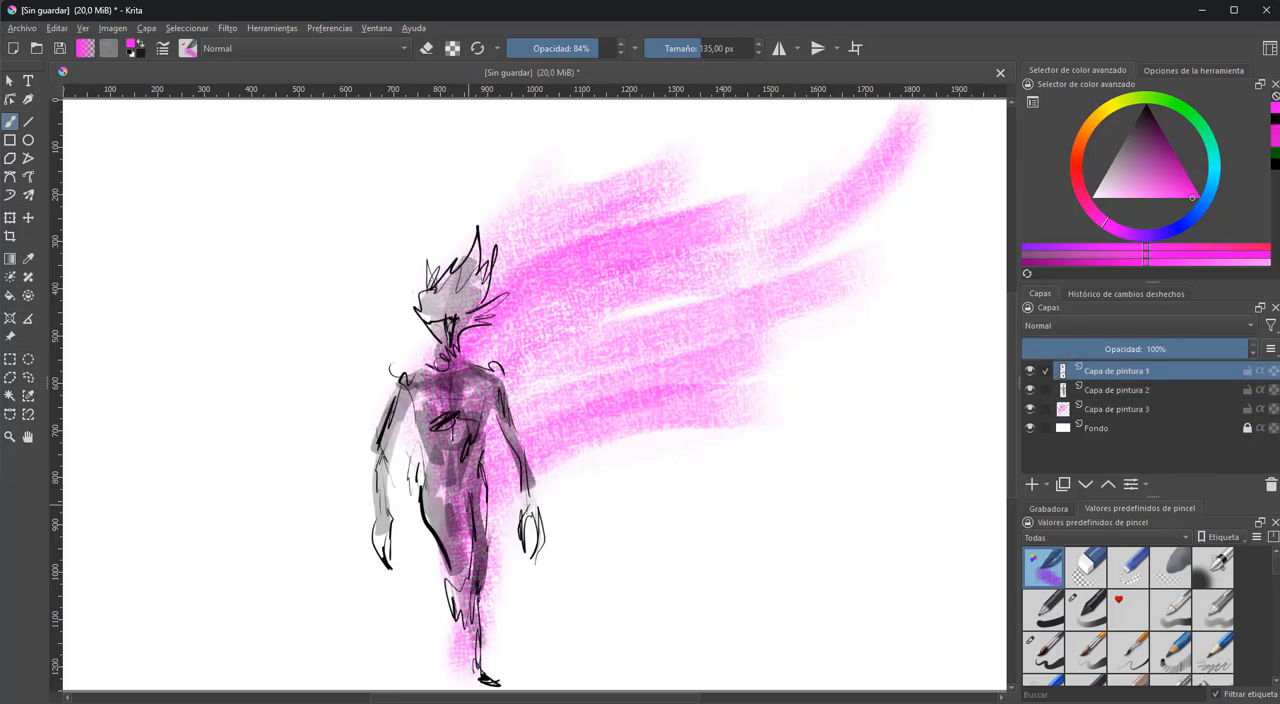